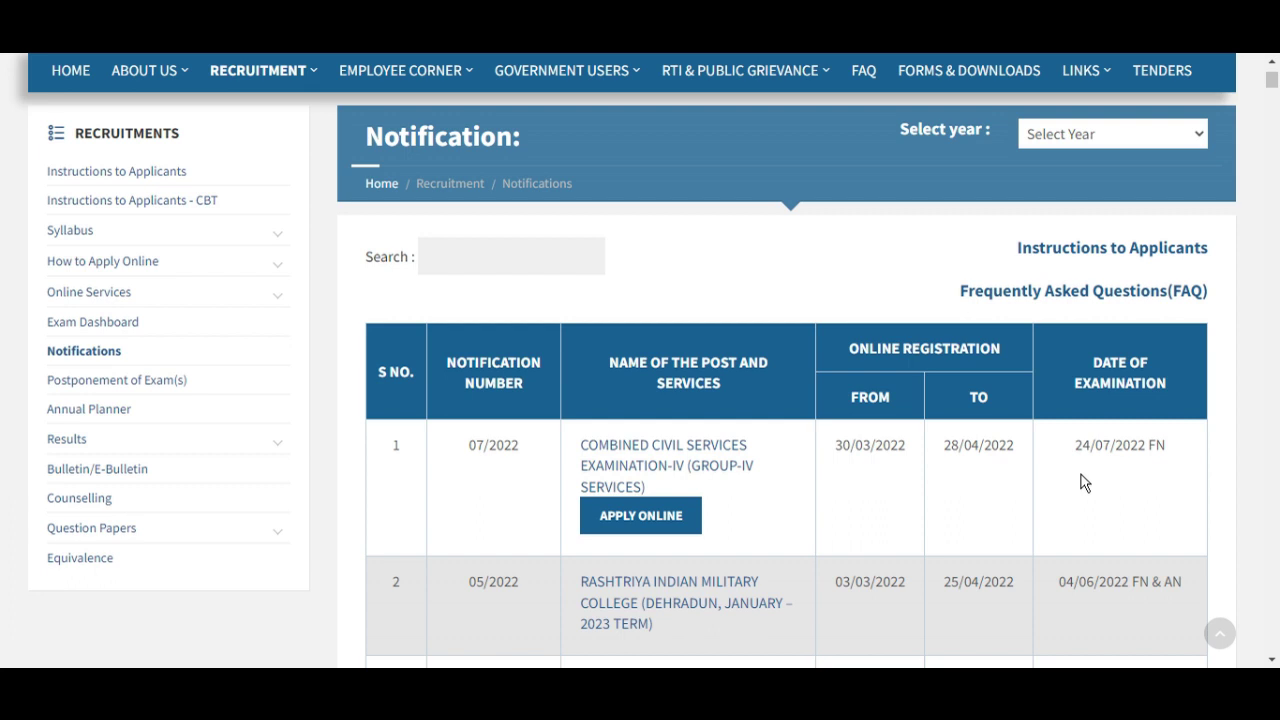
- View the notification PDF for Combined Civil Services Examination-IV (07/2022) and return to the notifications list
left_click(712, 473)
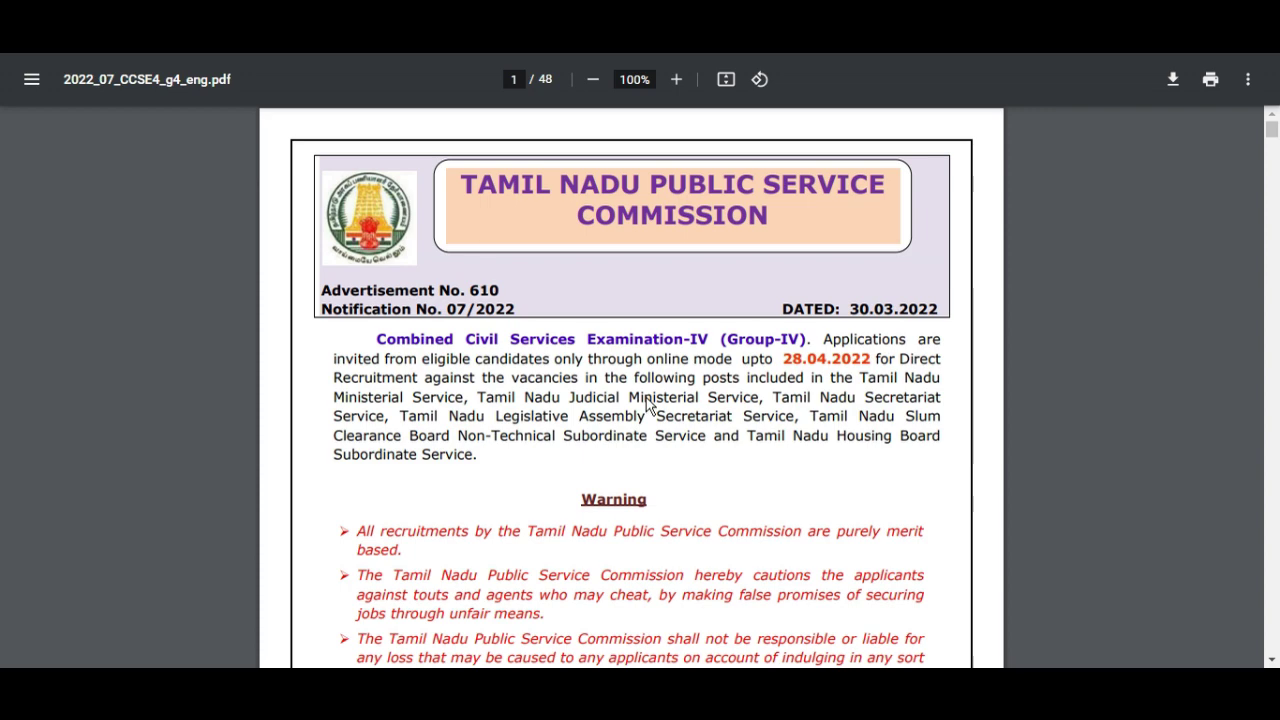
key("ctrl+w")
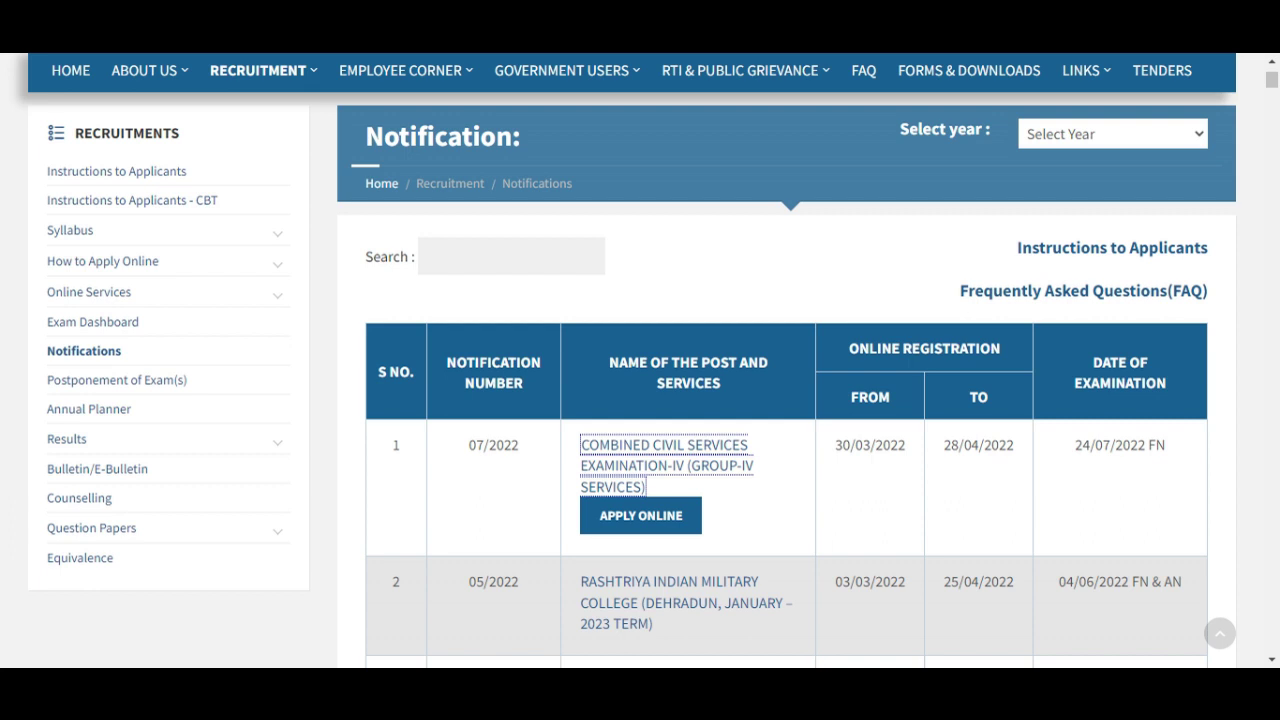
- Go to the online application portal's notification list and start applying for Combined Civil Services Examination-IV (Group-IV), 07/2022
left_click(640, 517)
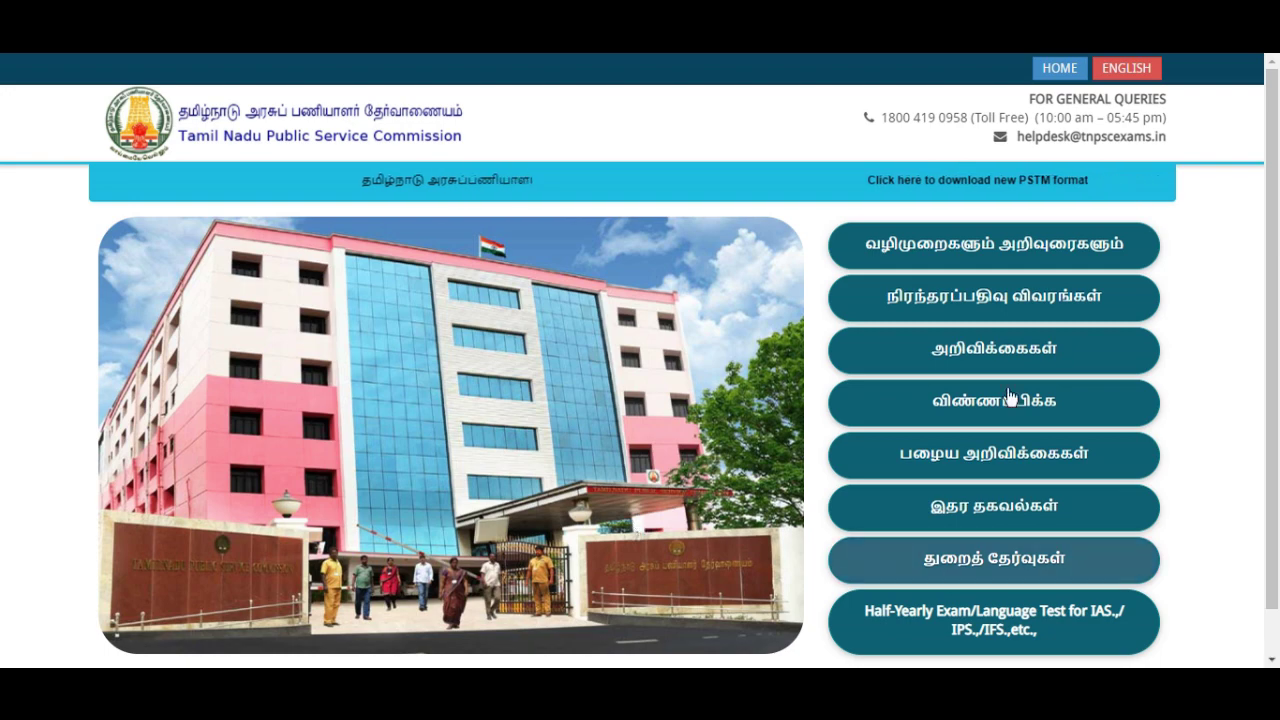
left_click(953, 357)
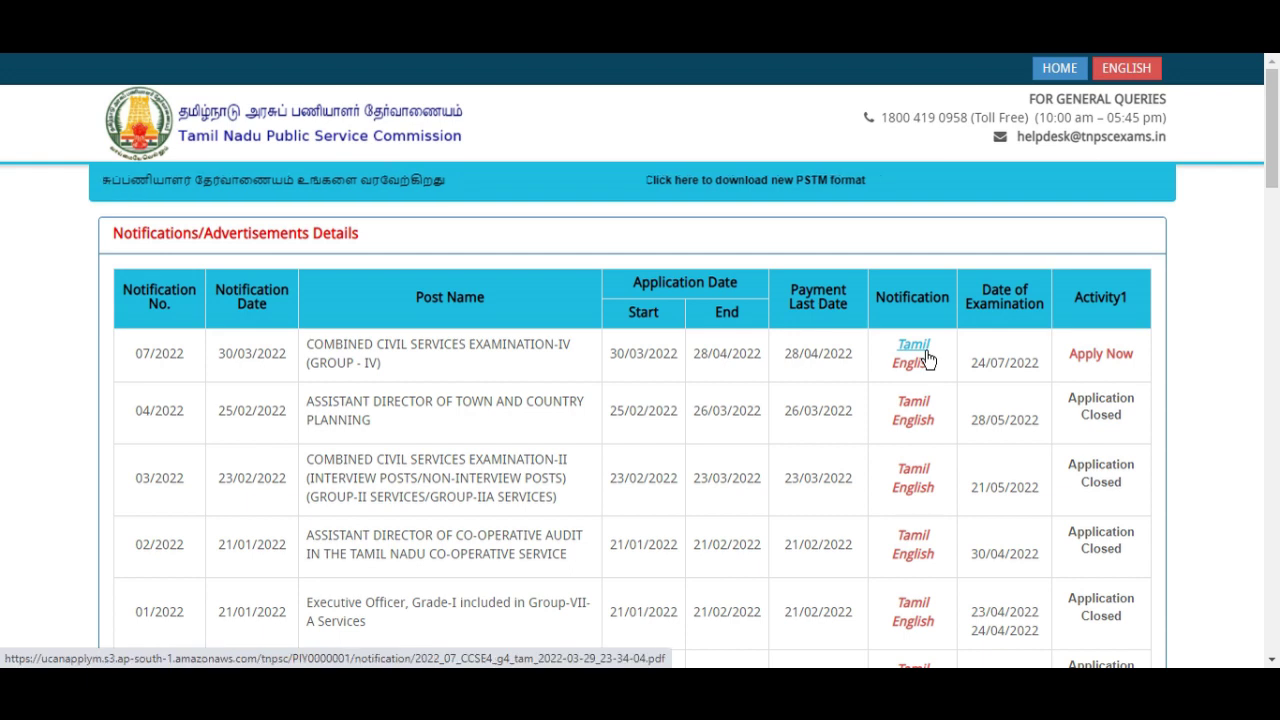
left_click(1100, 362)
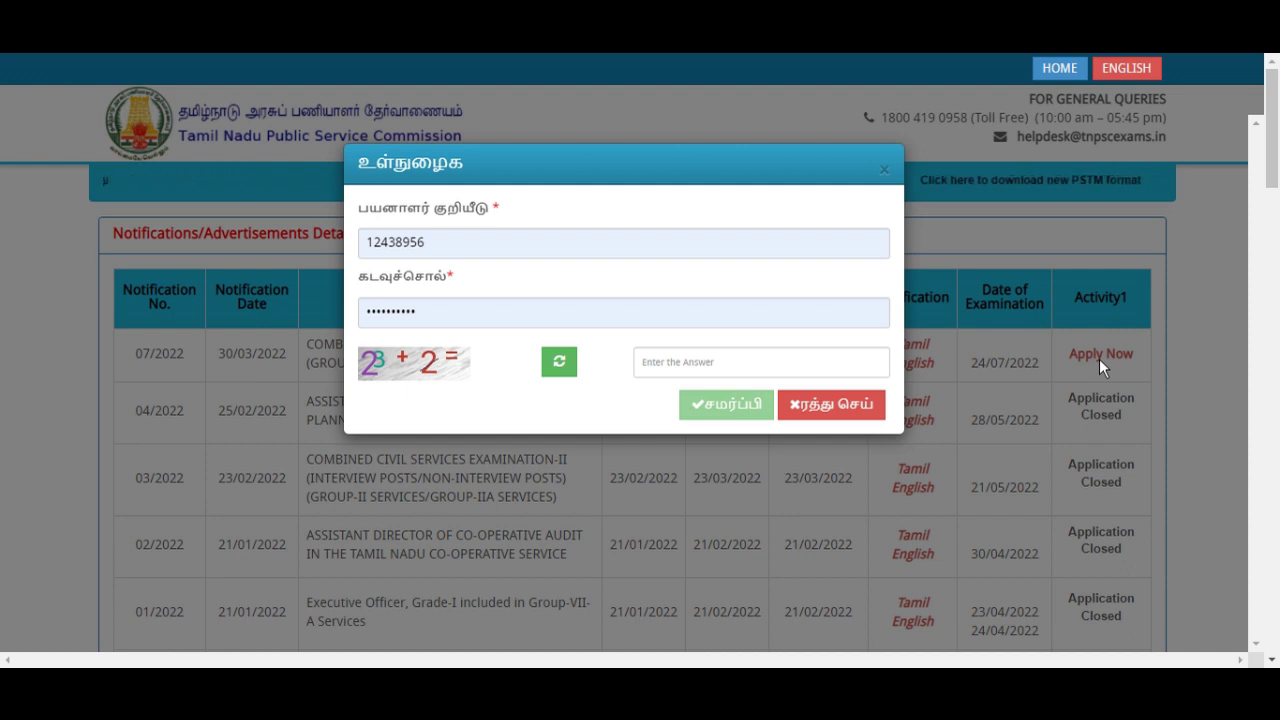
- Log in with the applicant's other saved user ID and password, and answer the captcha sum
left_click(430, 243)
left_click(557, 287)
left_click(443, 322)
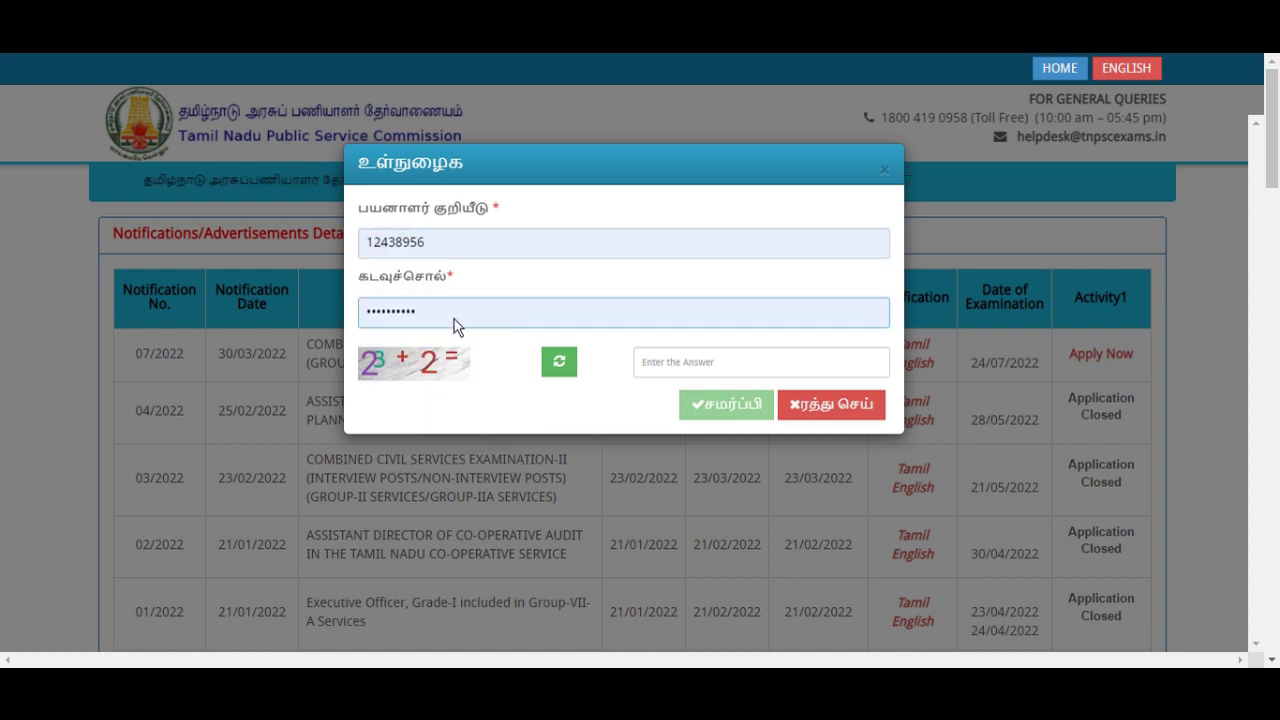
left_click(503, 249)
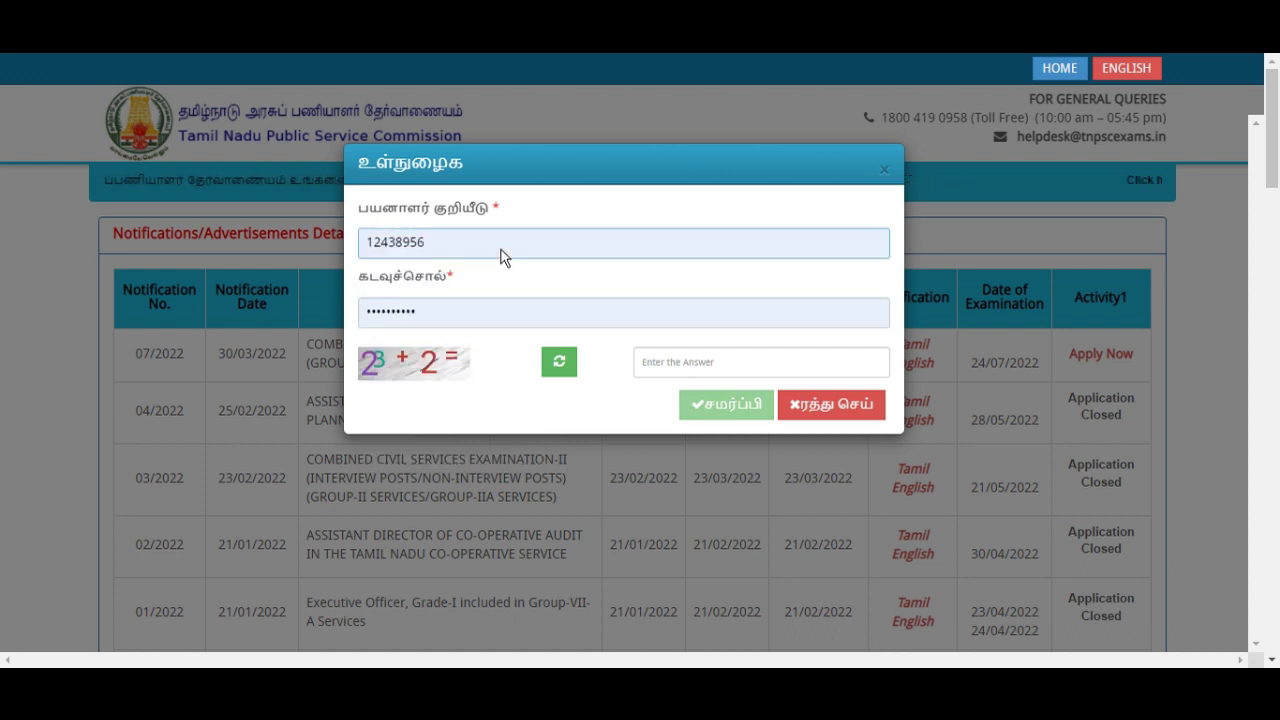
left_click(503, 249)
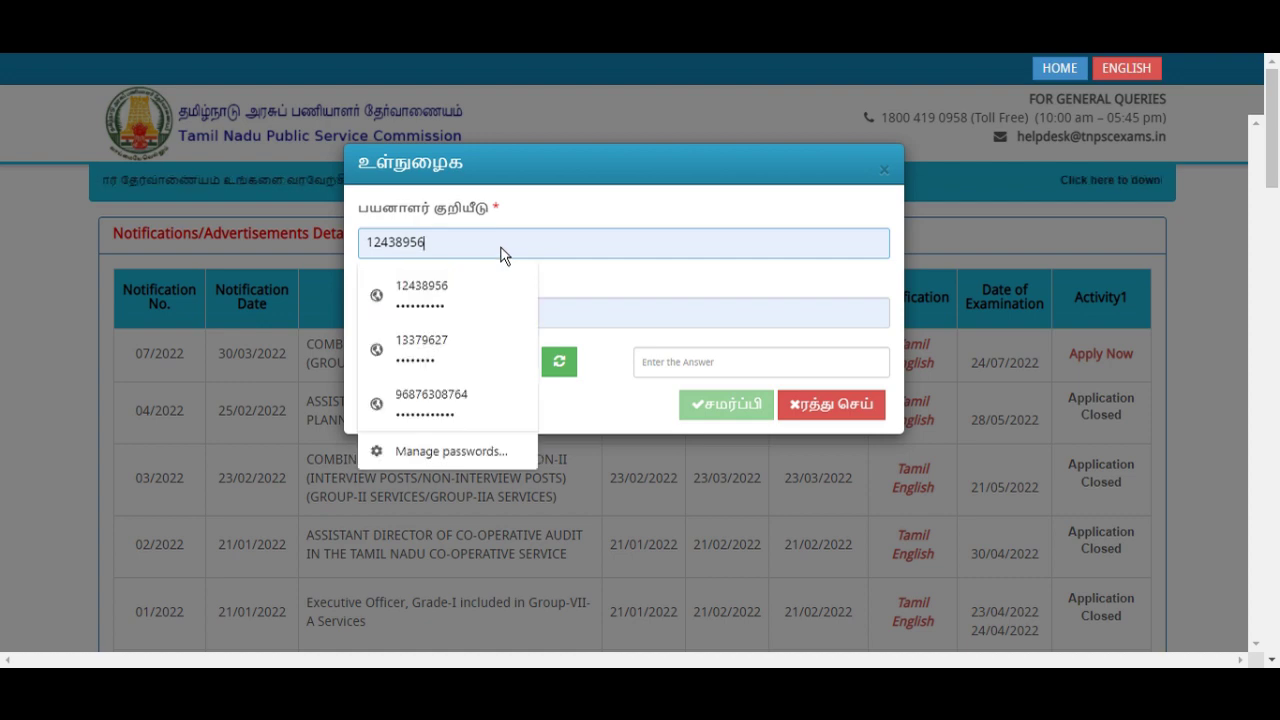
left_click(445, 357)
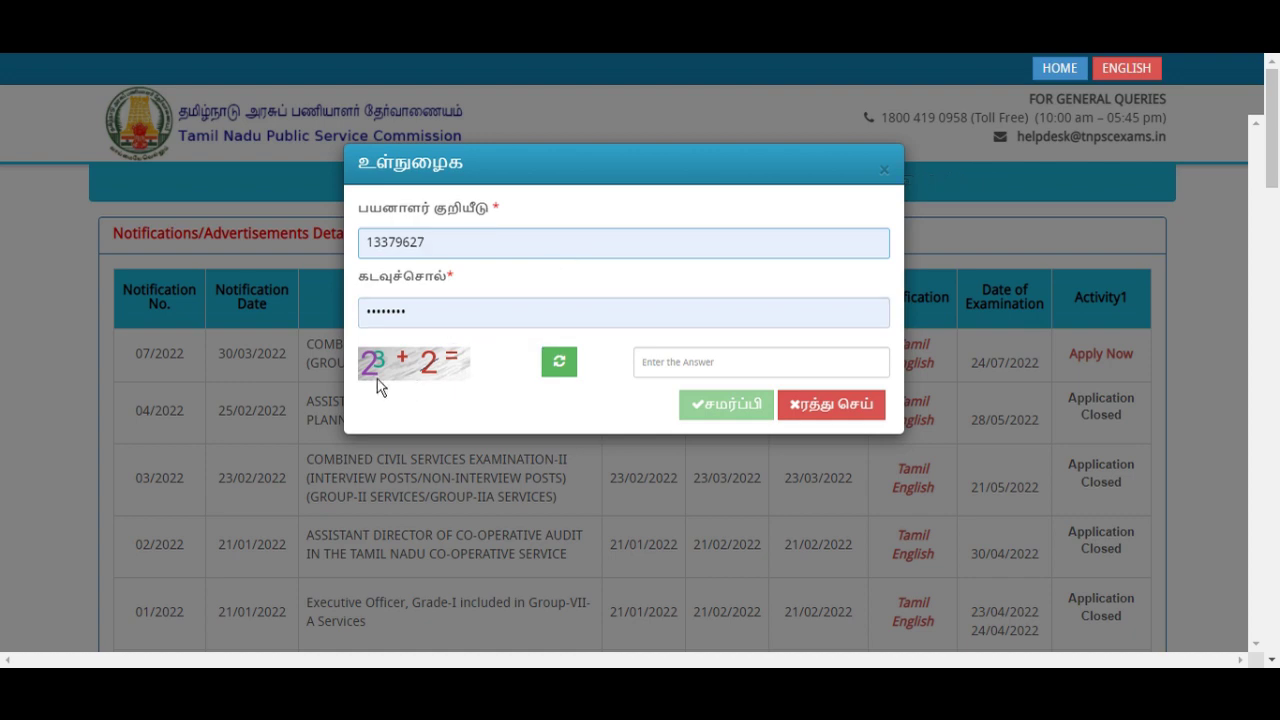
left_click(666, 366)
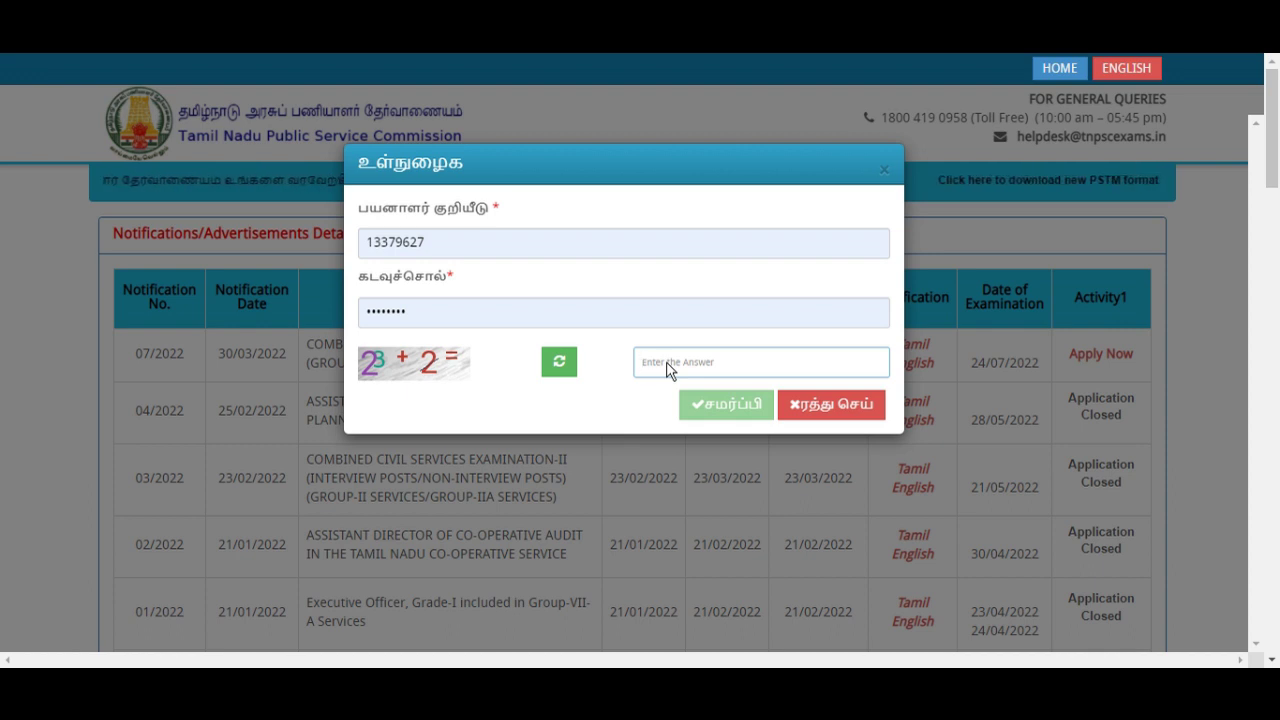
type("25")
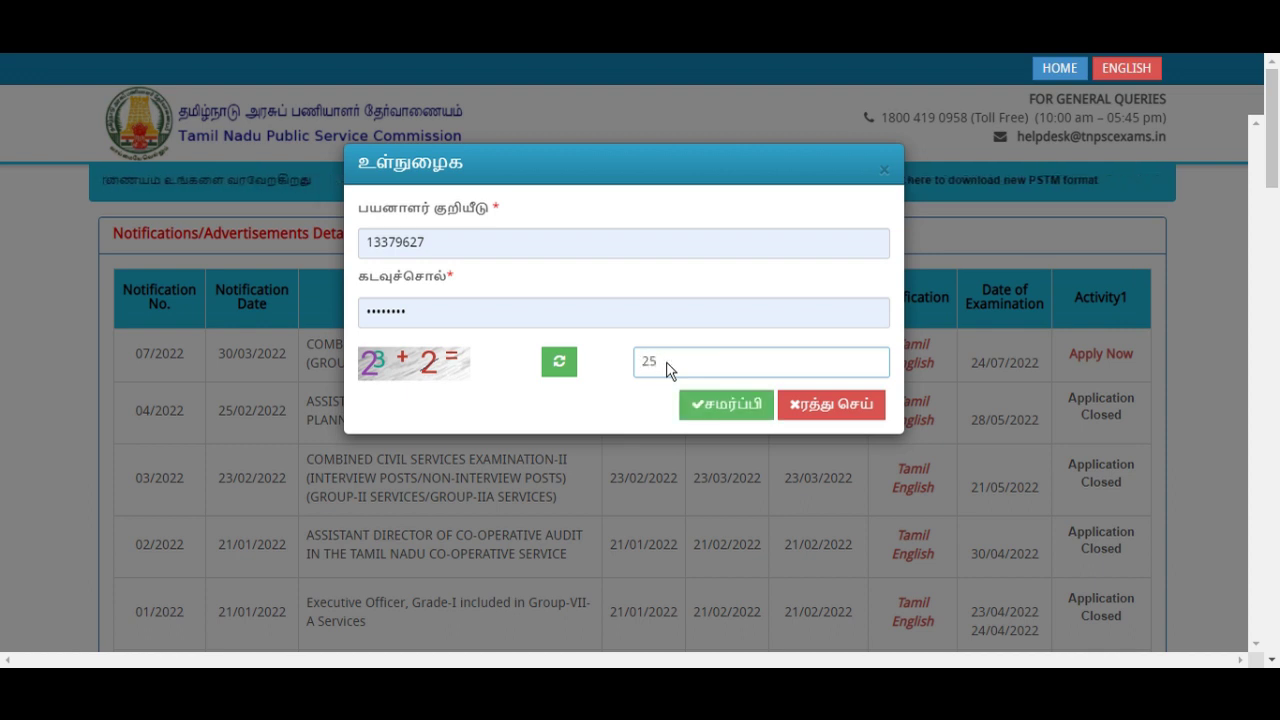
left_click(733, 407)
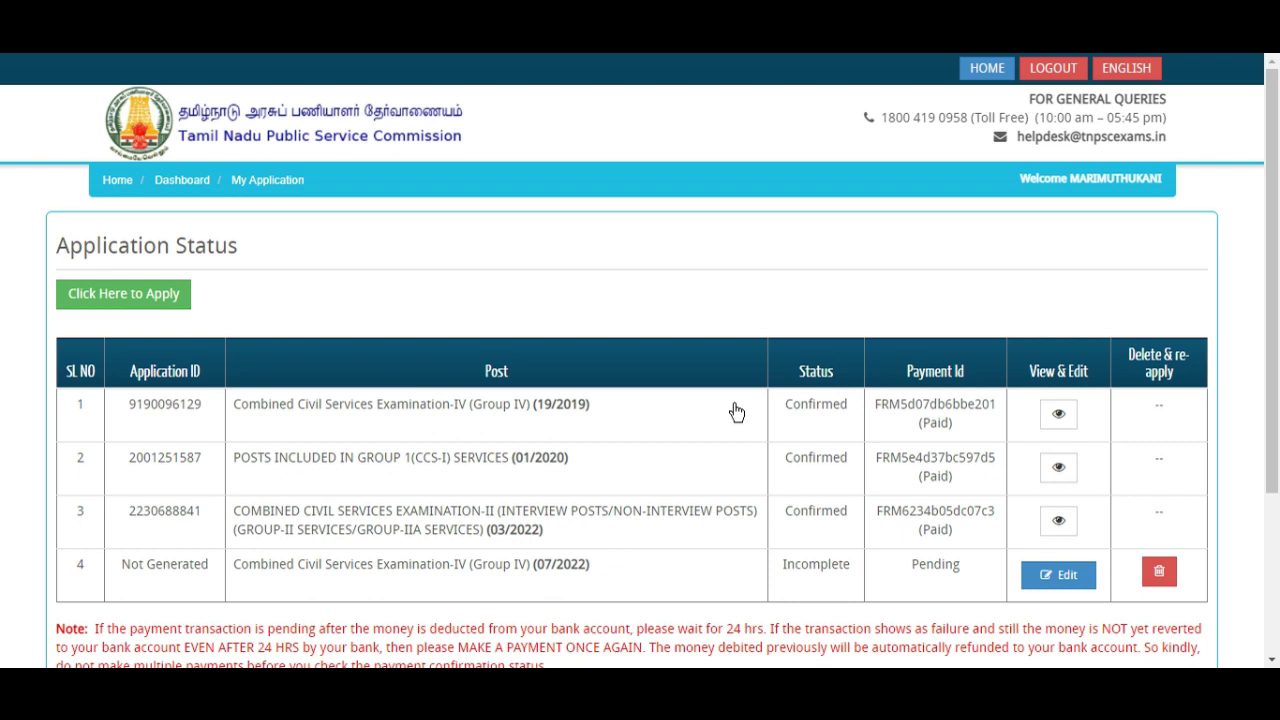
- Delete the incomplete Group IV (07/2022) application and start a fresh Group IV Services application
left_click(1164, 577)
left_click(731, 165)
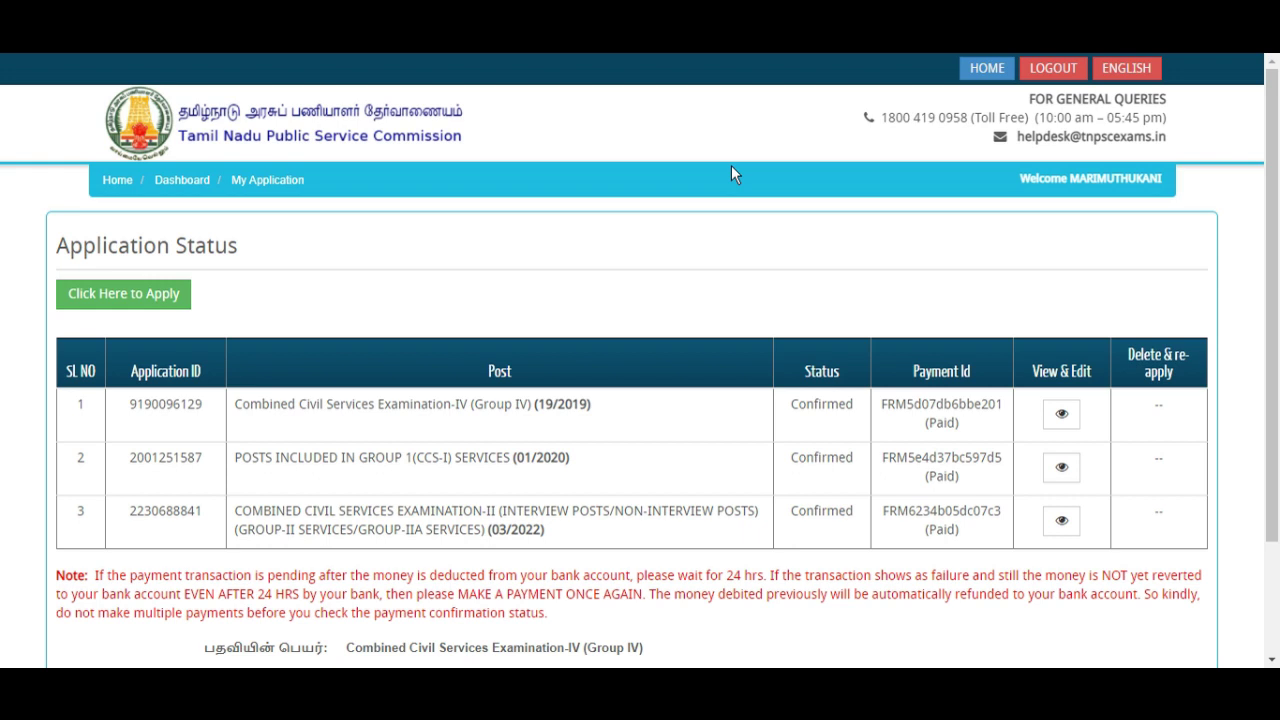
scroll(629, 334, "down", 2)
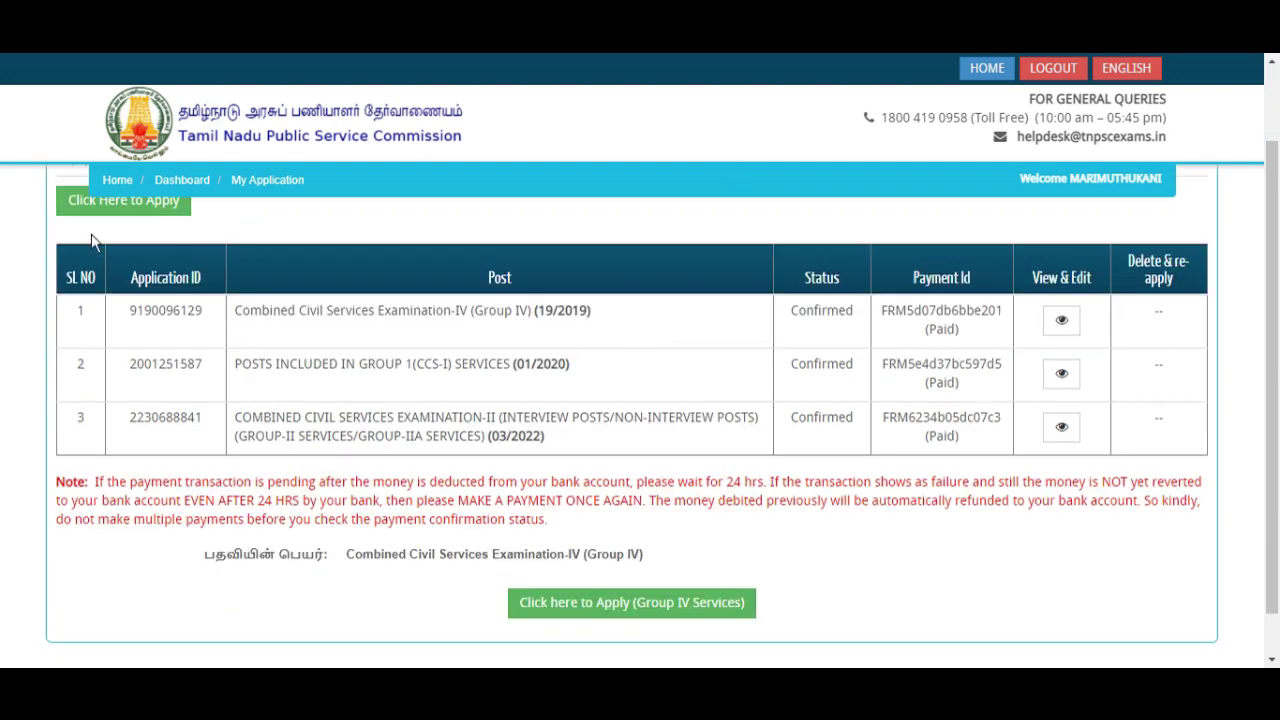
scroll(159, 256, "up", 1)
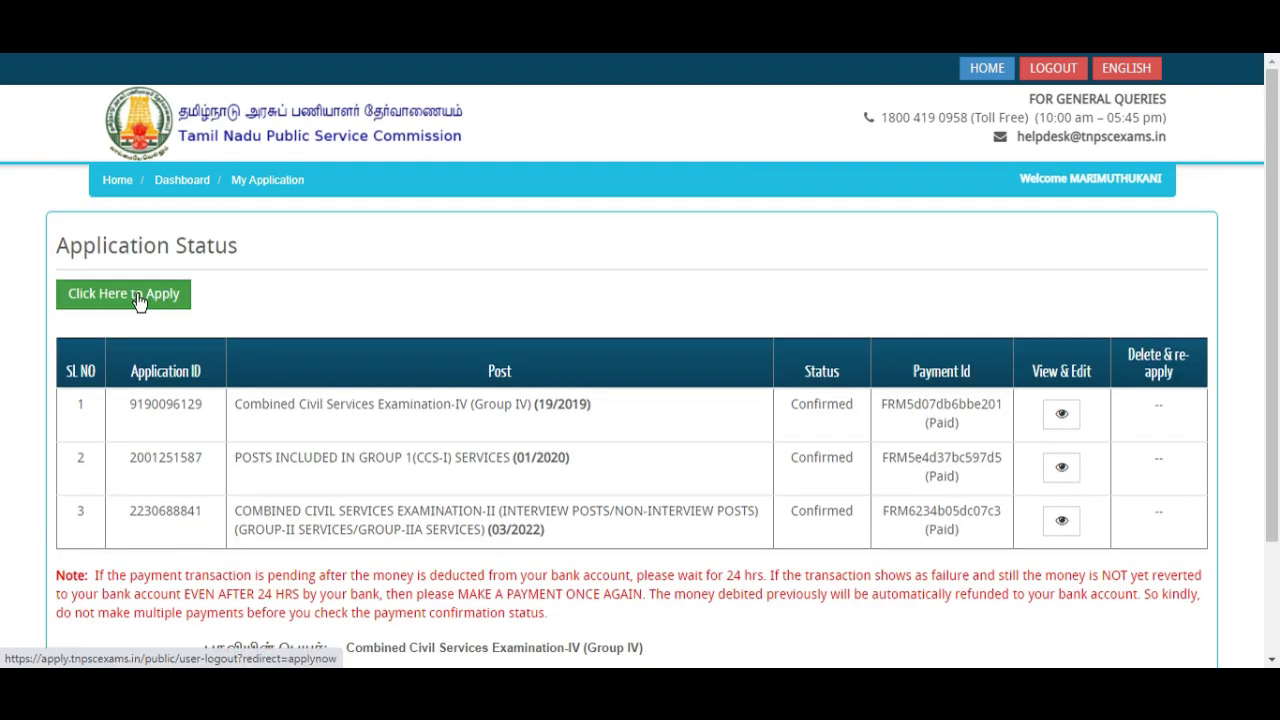
scroll(139, 302, "down", 2)
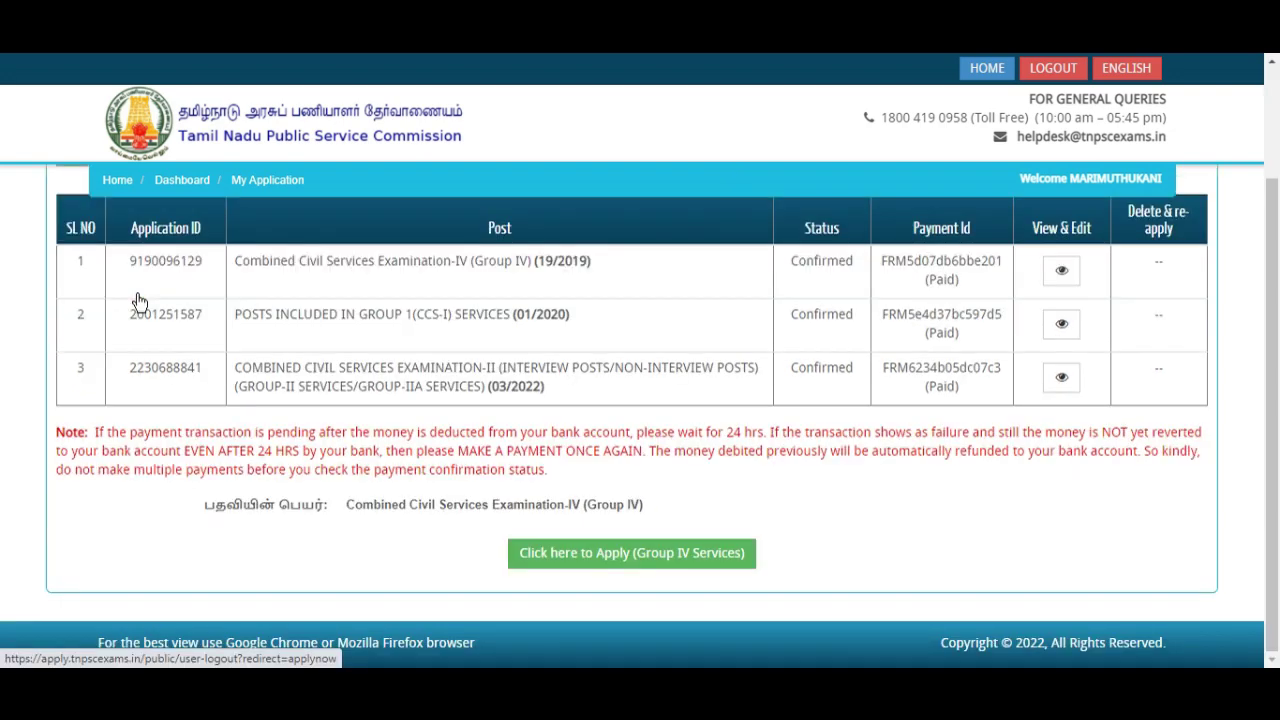
left_click(609, 553)
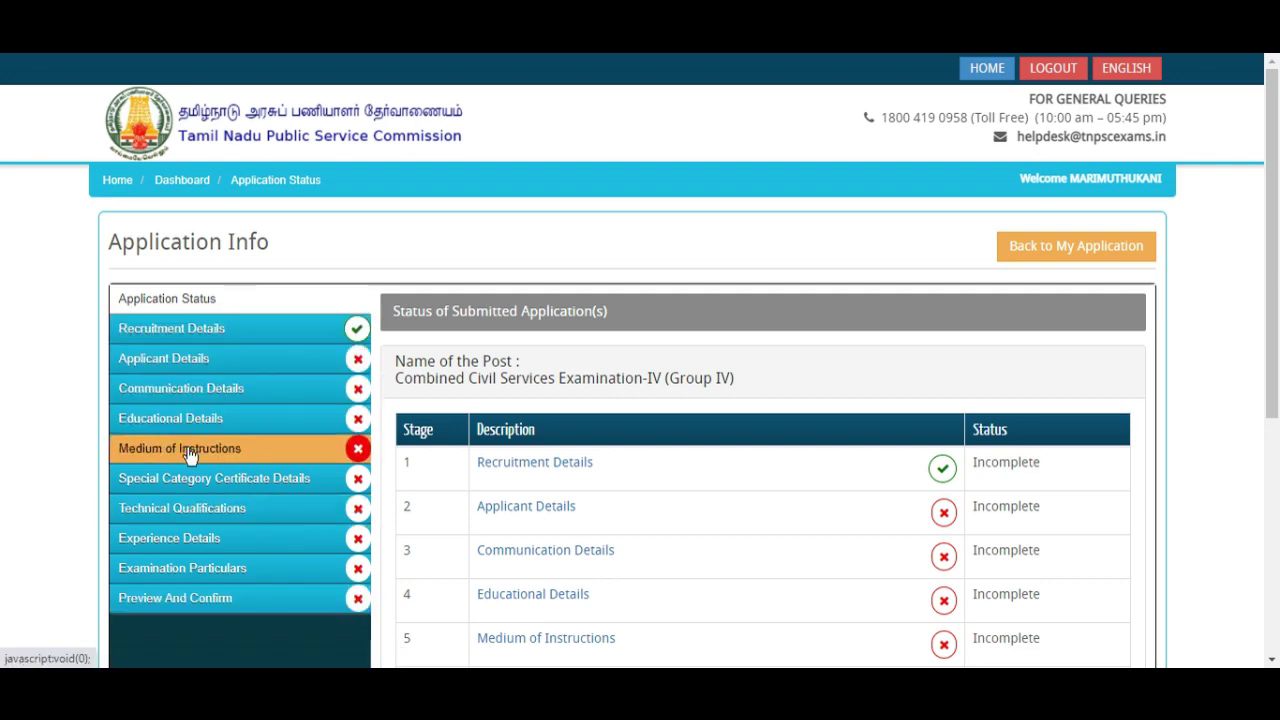
- Open the Recruitment Details stage, accept the declaration about the notification and instructions, and save it to continue
scroll(190, 455, "down", 2)
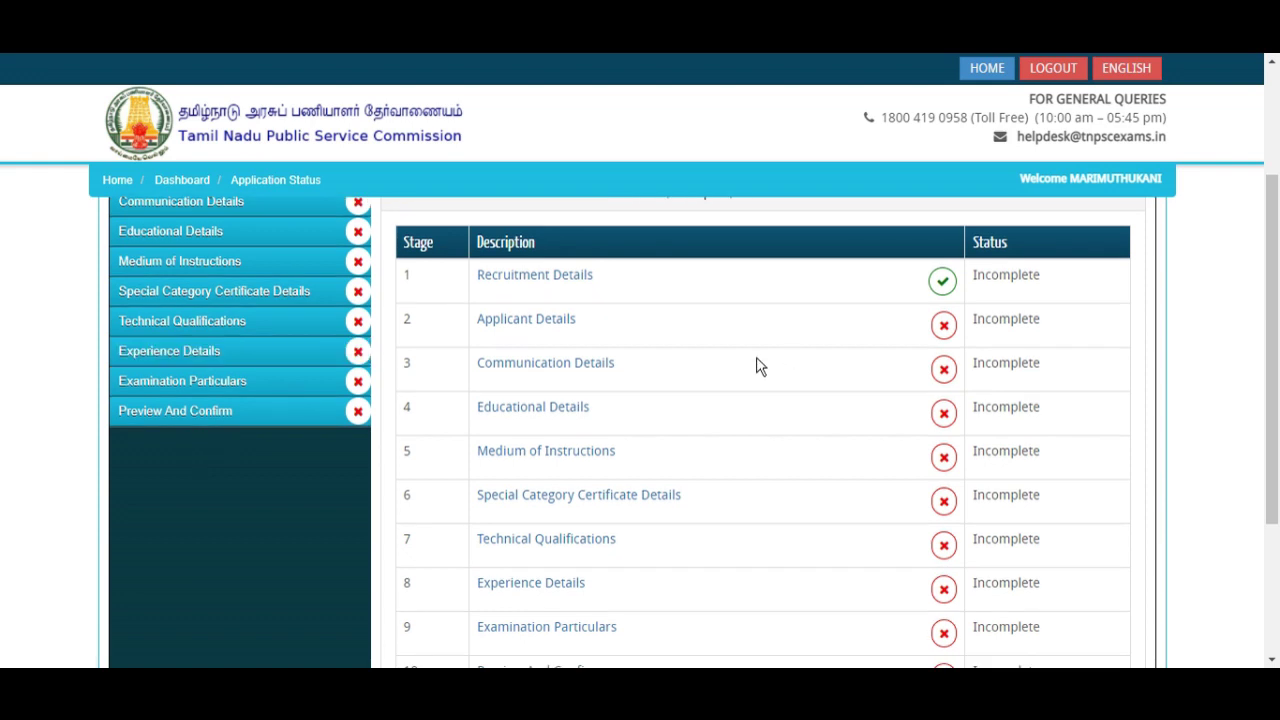
left_click(541, 290)
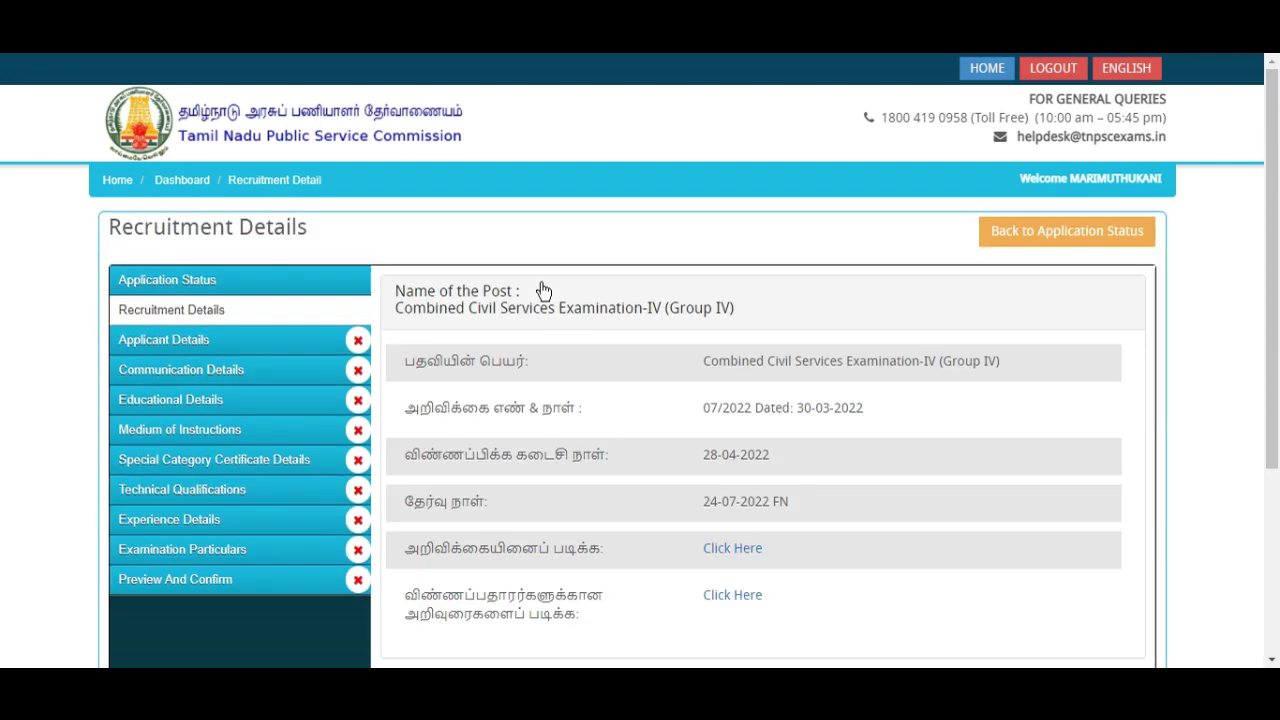
scroll(740, 312, "down", 1)
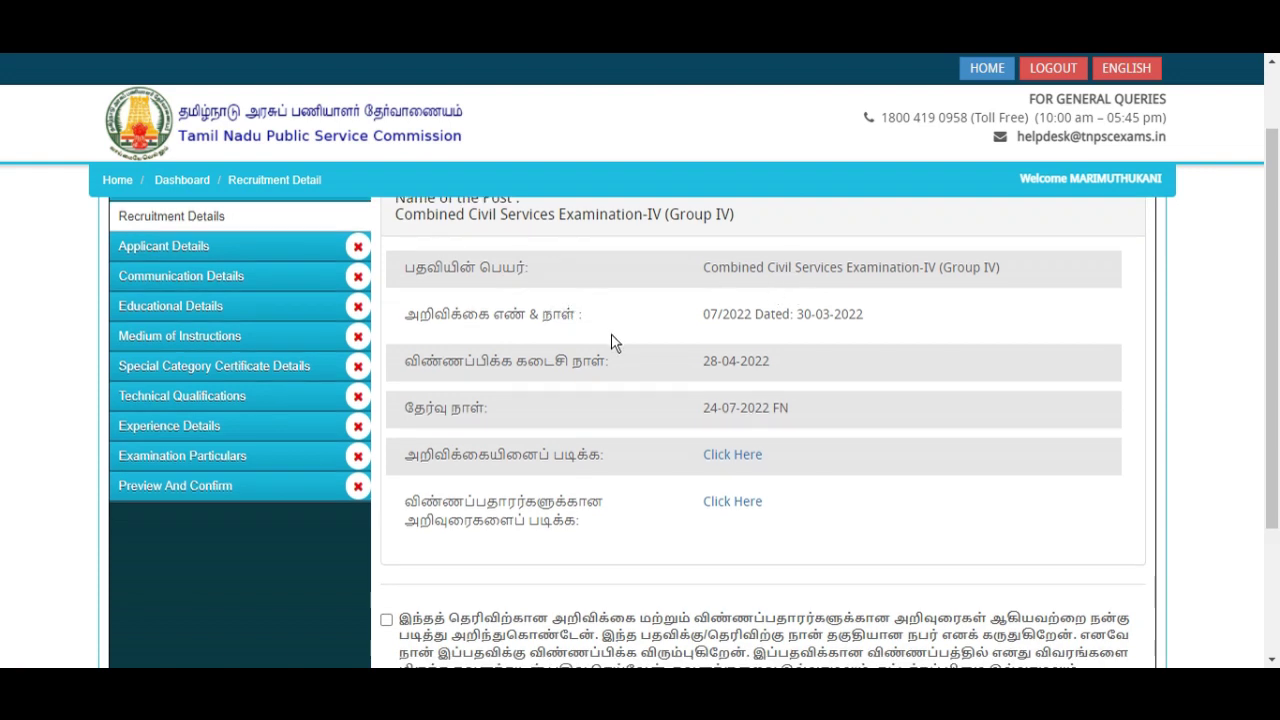
scroll(614, 344, "down", 1)
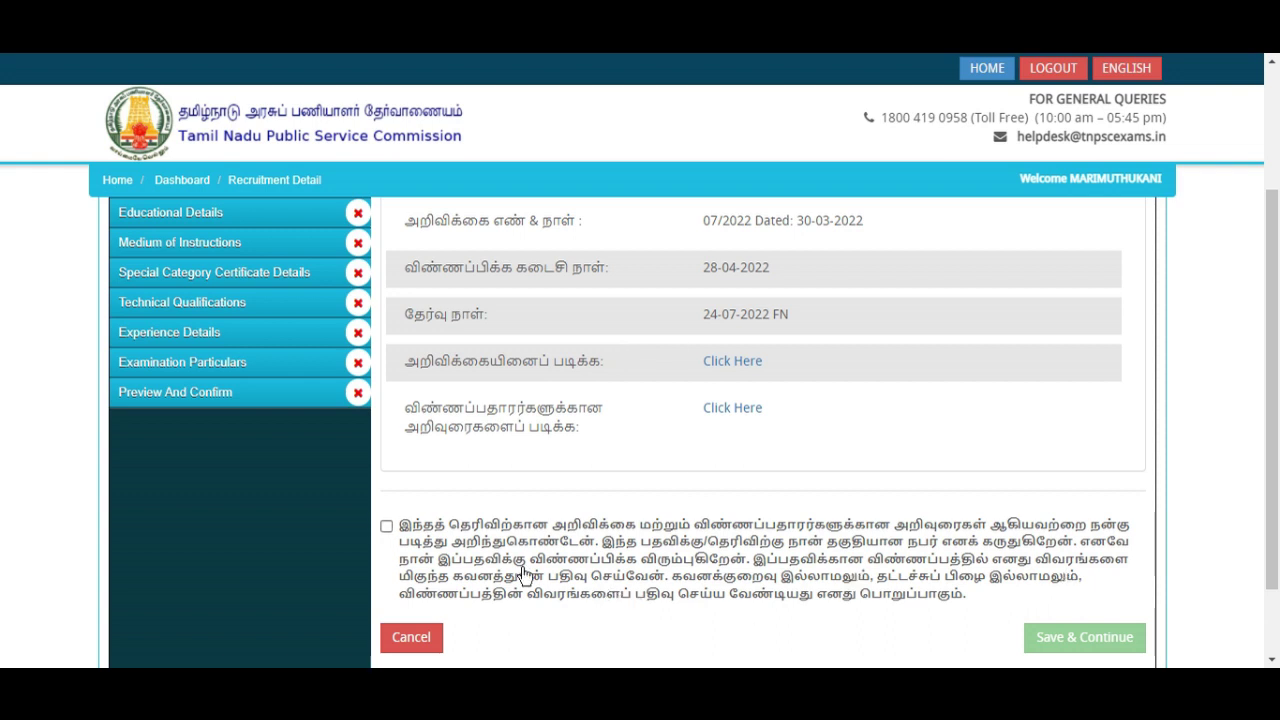
left_click(387, 527)
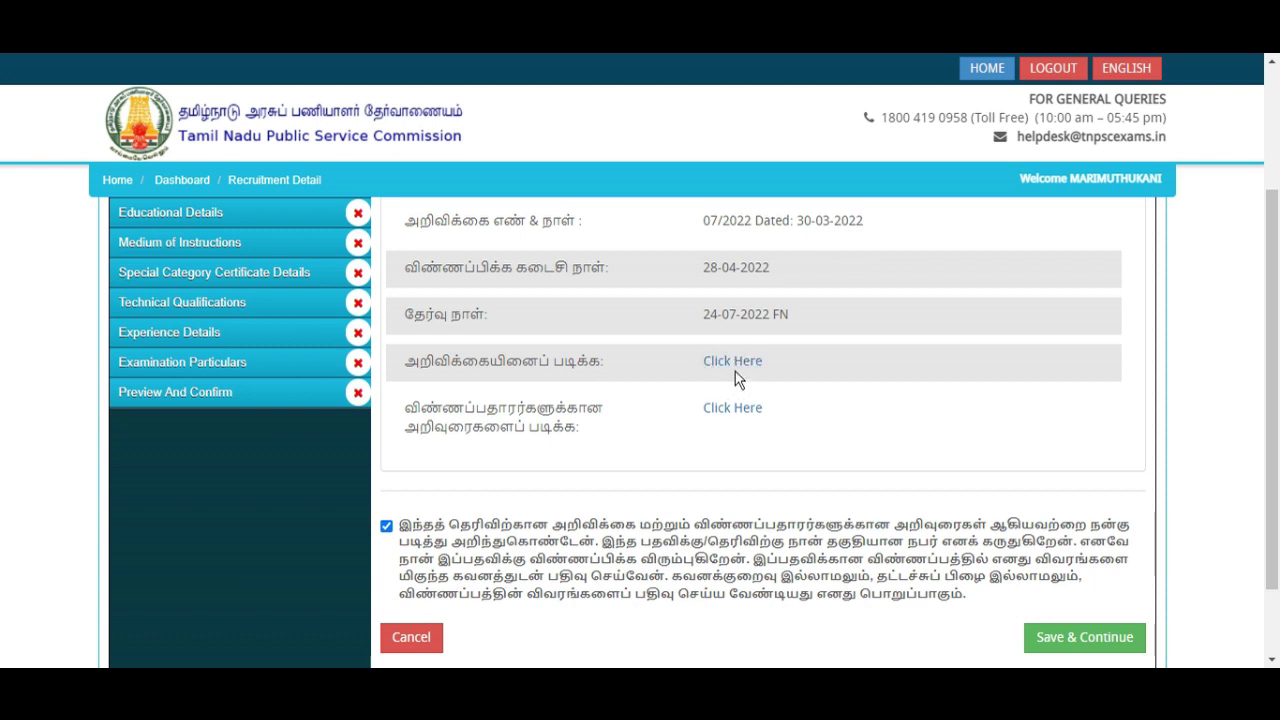
left_click(1113, 643)
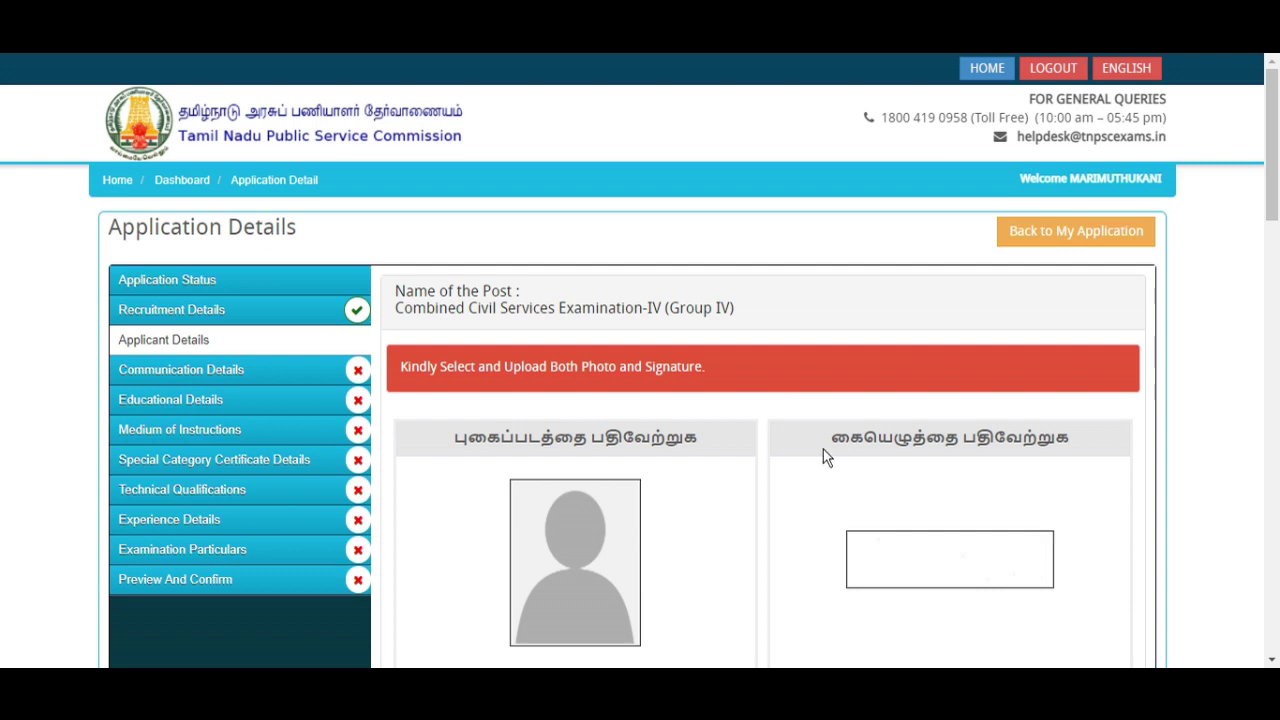
- Open the applicant instructions document linked in the photo and signature upload guidelines and go to page 13
scroll(823, 452, "down", 1)
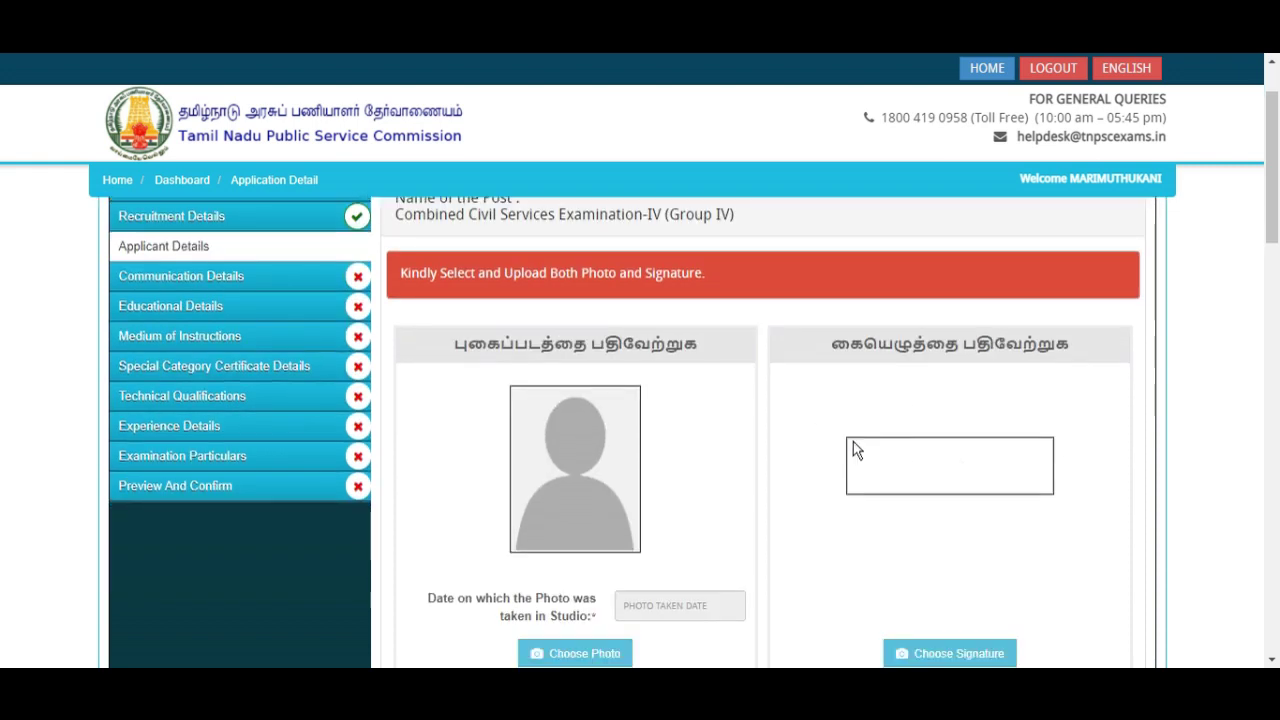
scroll(977, 358, "down", 1)
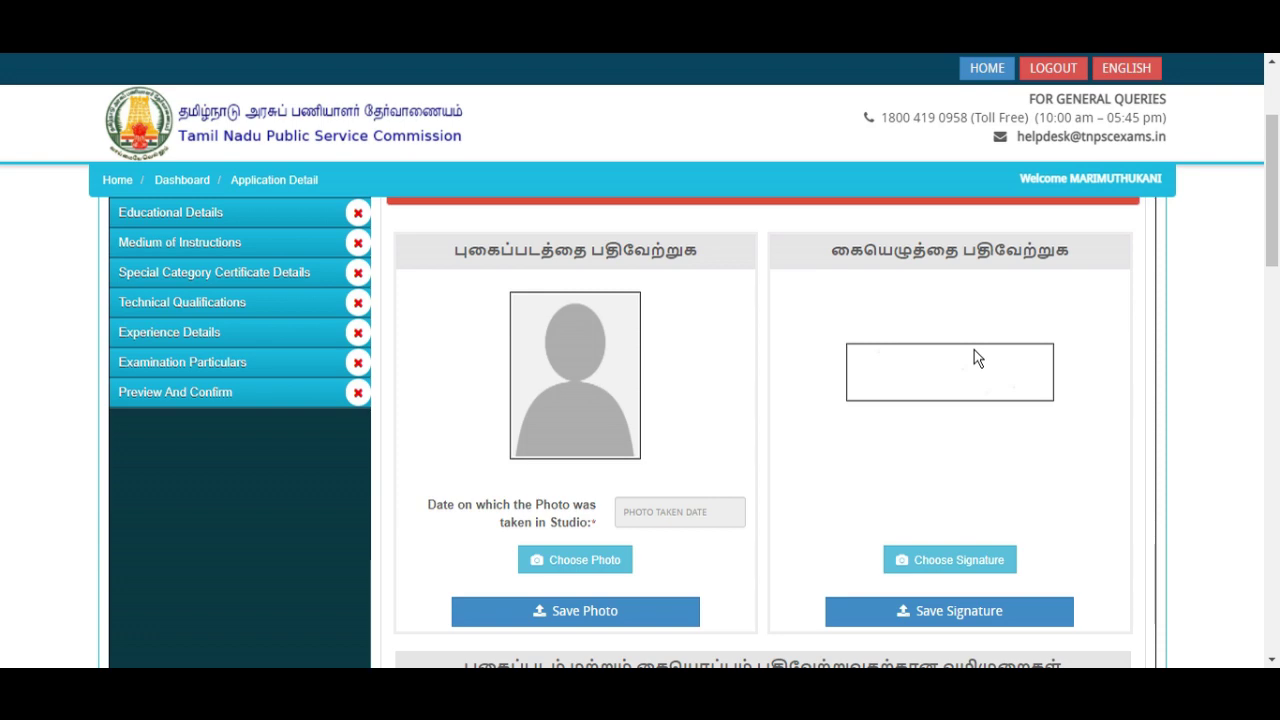
scroll(806, 366, "down", 3)
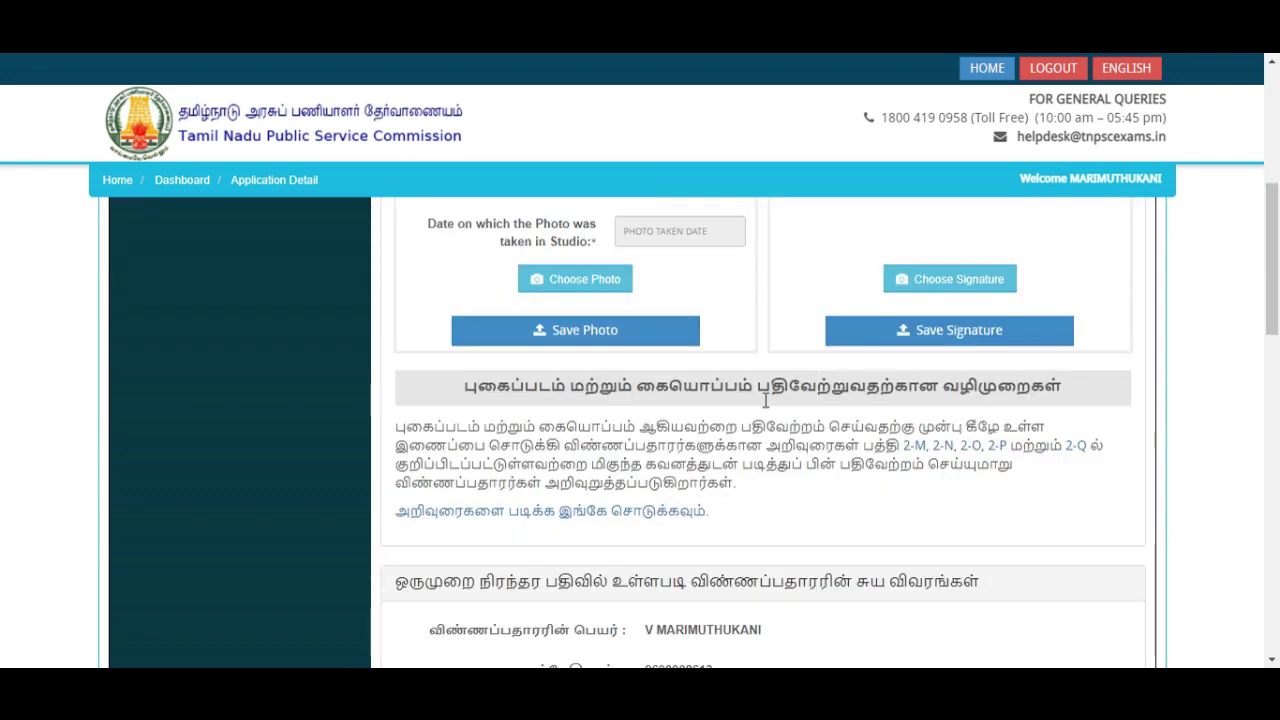
left_click(637, 522)
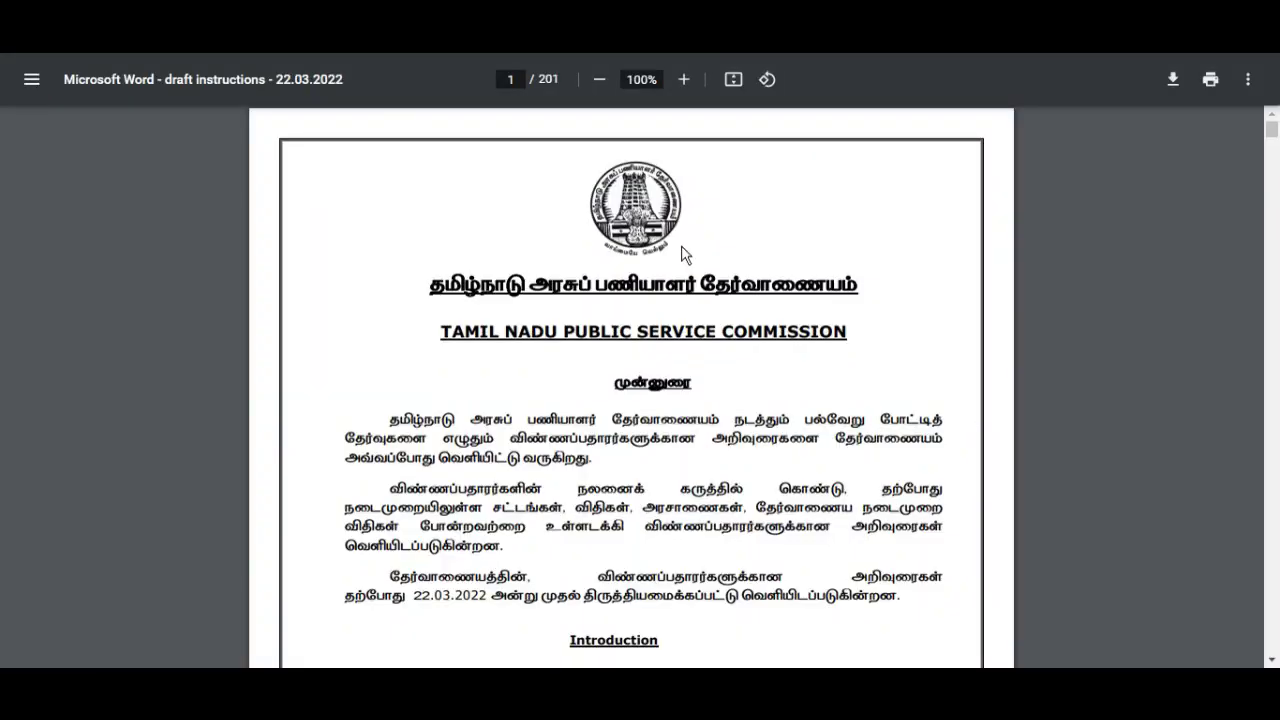
left_click(514, 80)
type("13")
key("Return")
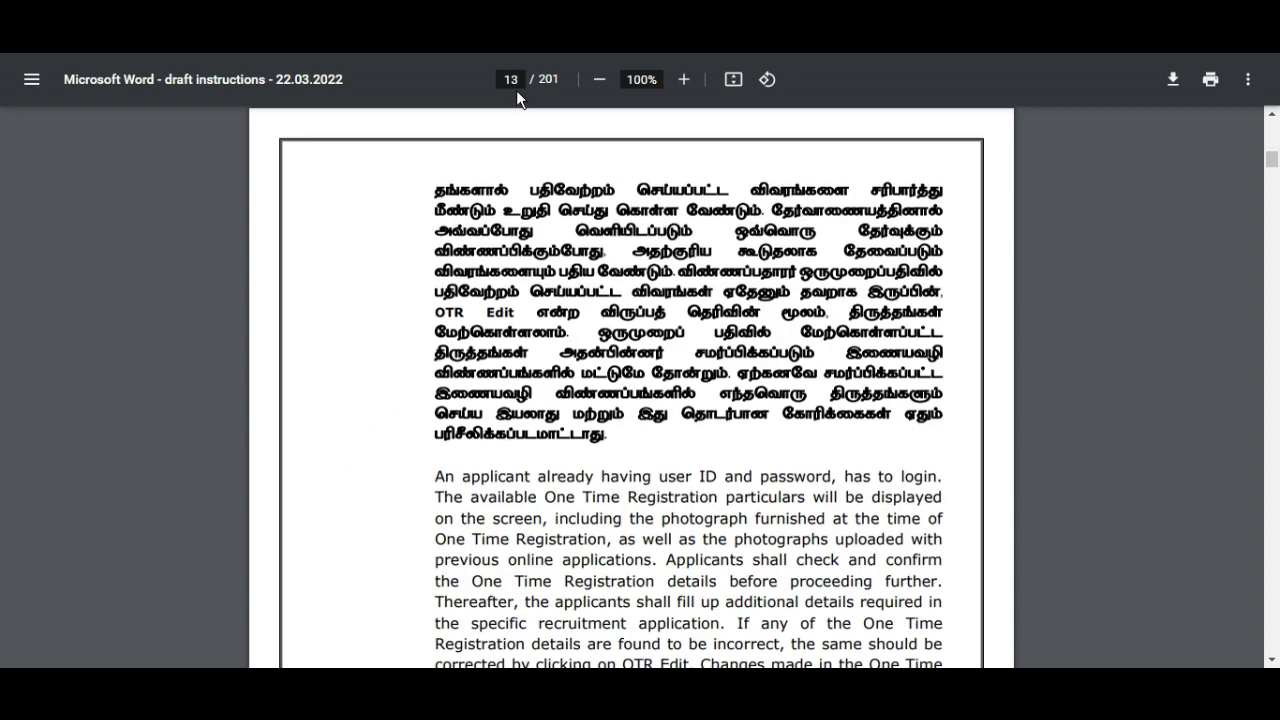
- Read the photograph requirements in section 2-M on pages 13 and 14, and return to the application form
scroll(930, 376, "down", 5)
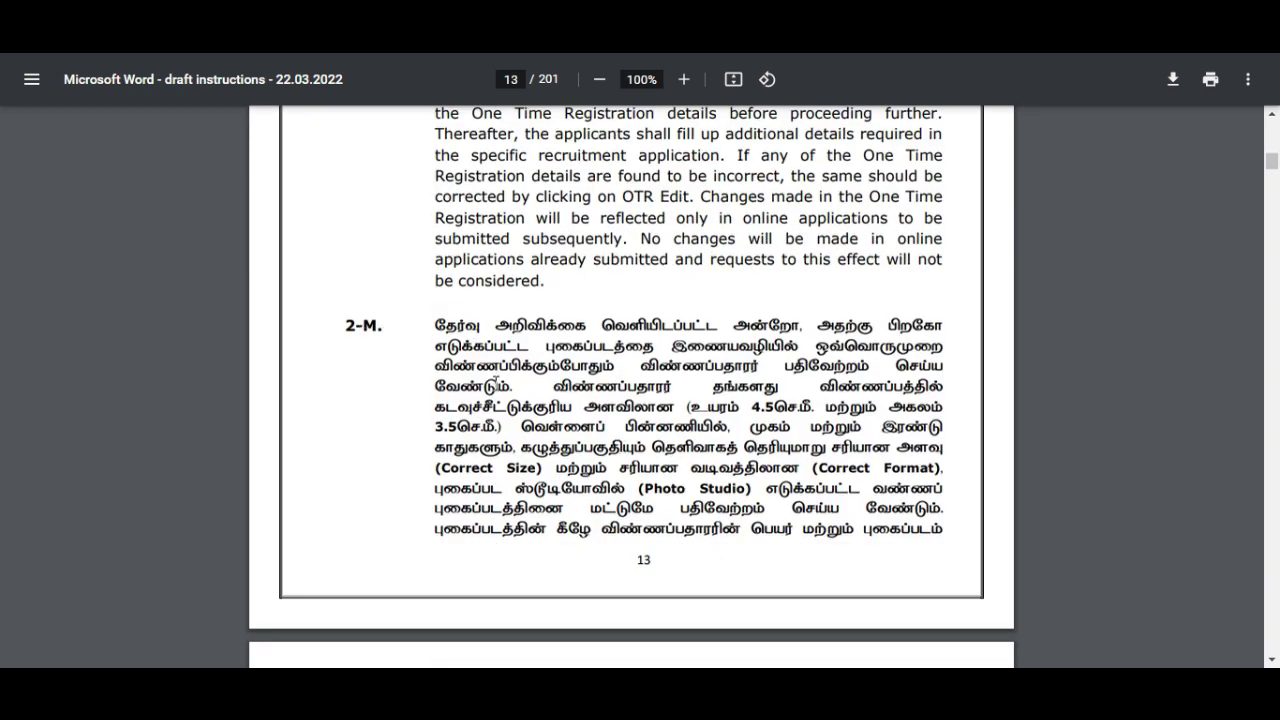
scroll(494, 382, "down", 1)
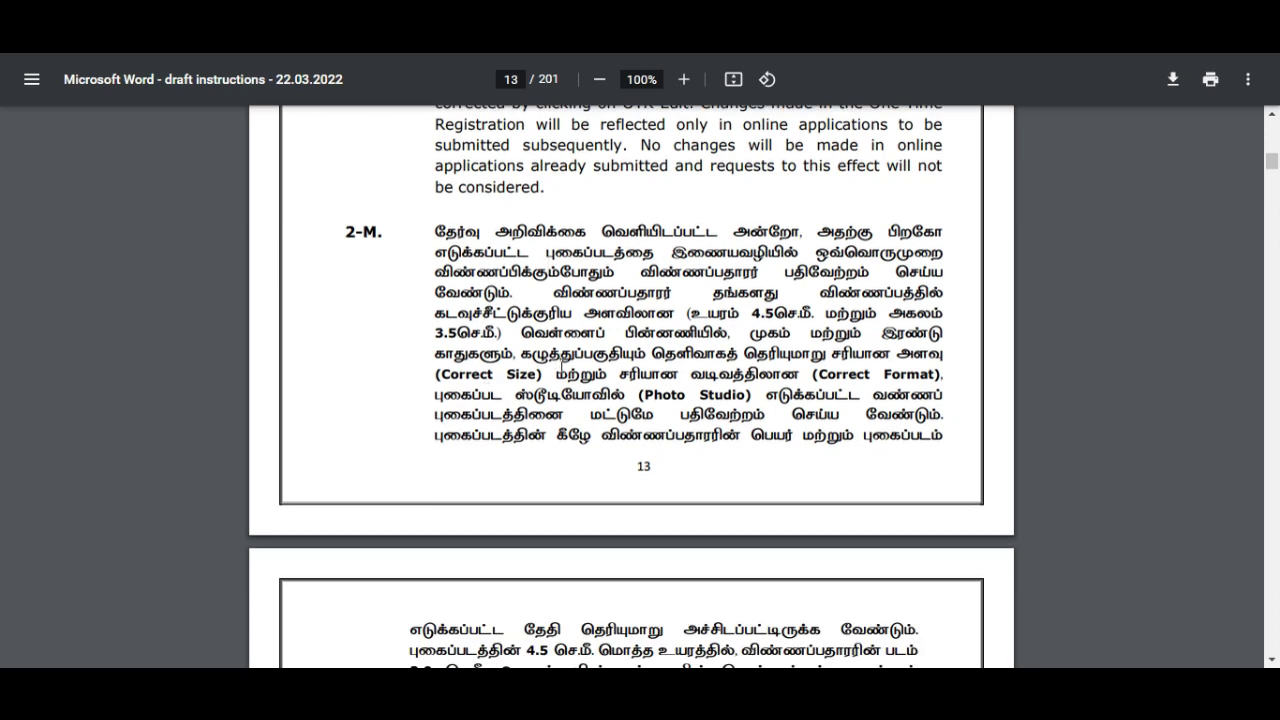
scroll(562, 366, "down", 1)
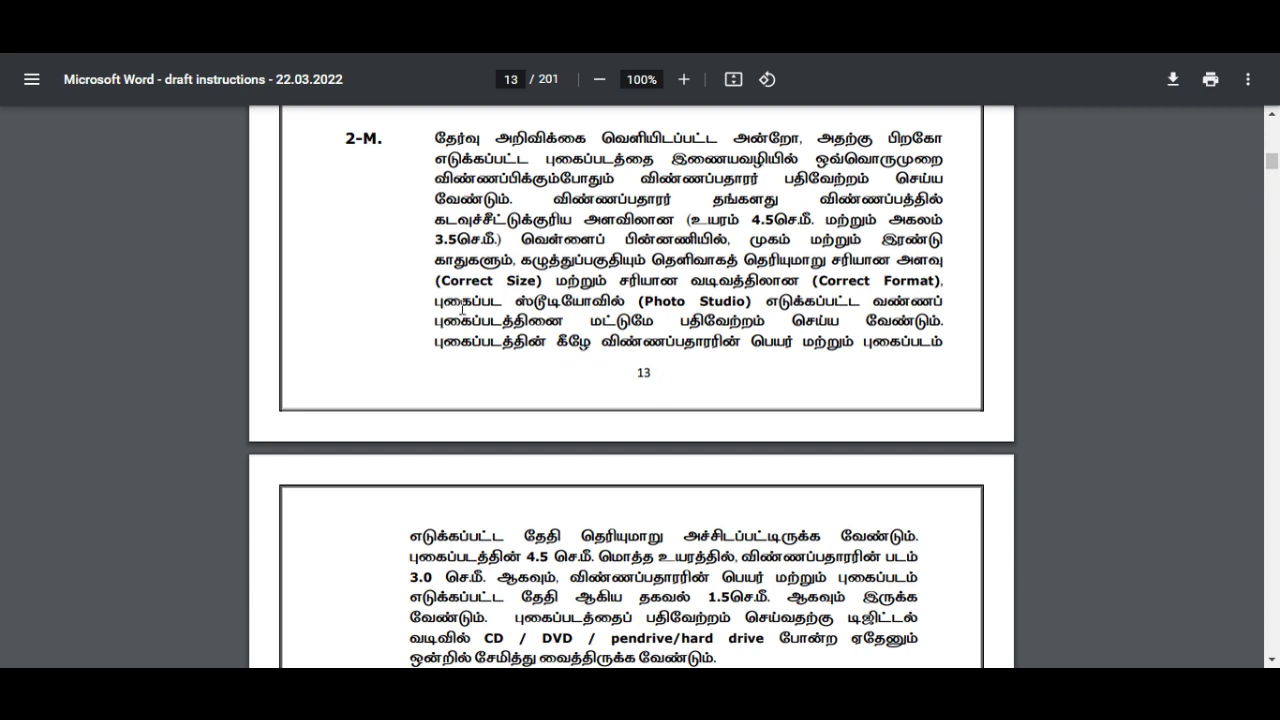
scroll(692, 358, "down", 2)
scroll(692, 358, "down", 2)
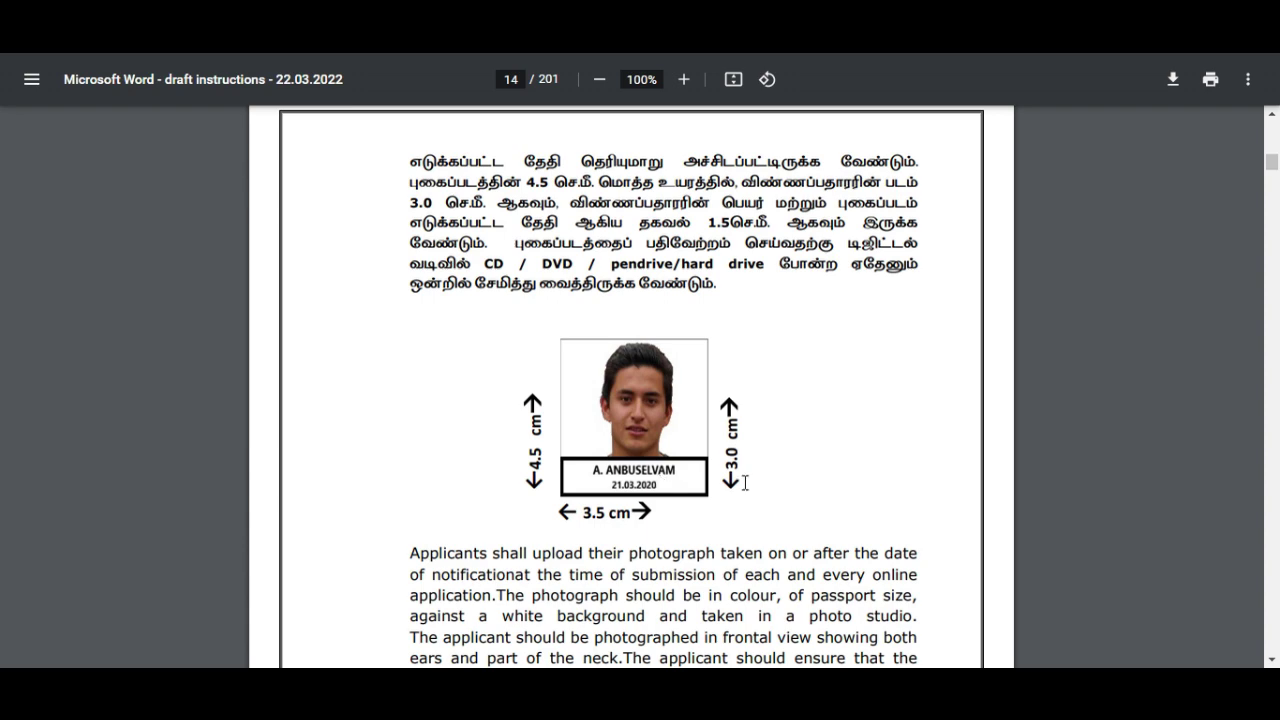
scroll(750, 483, "down", 2)
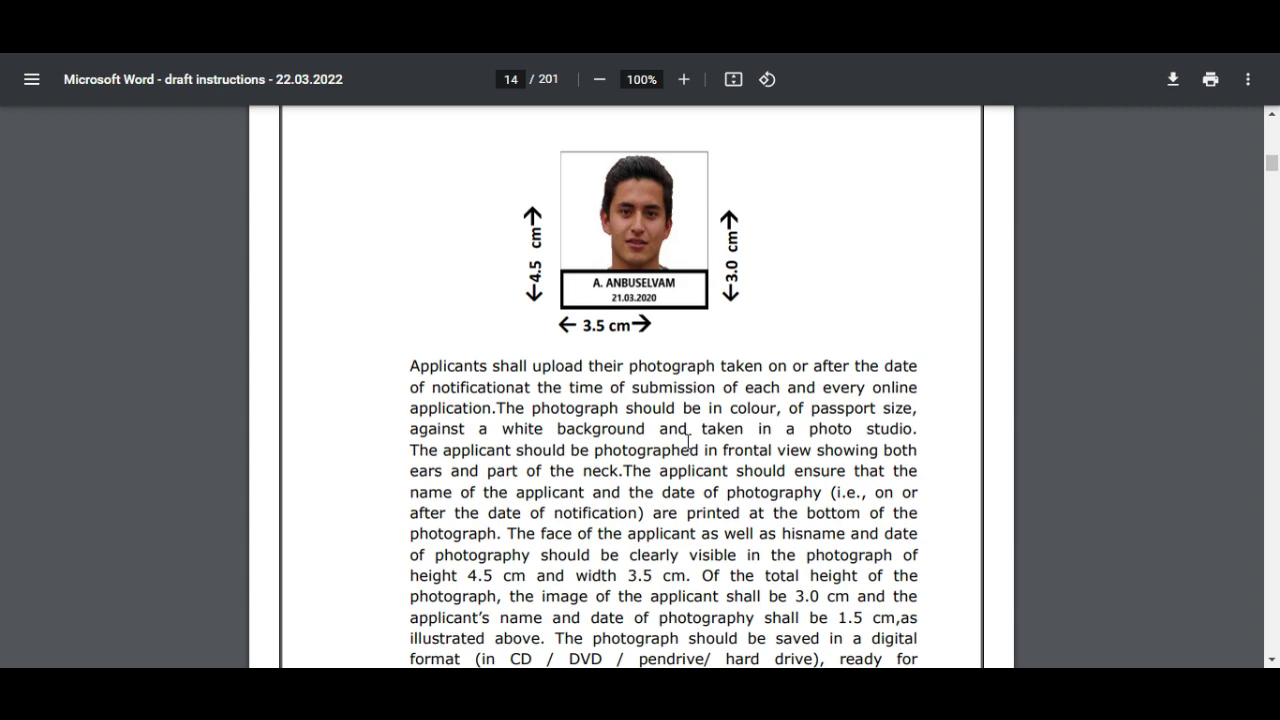
key("ctrl+w")
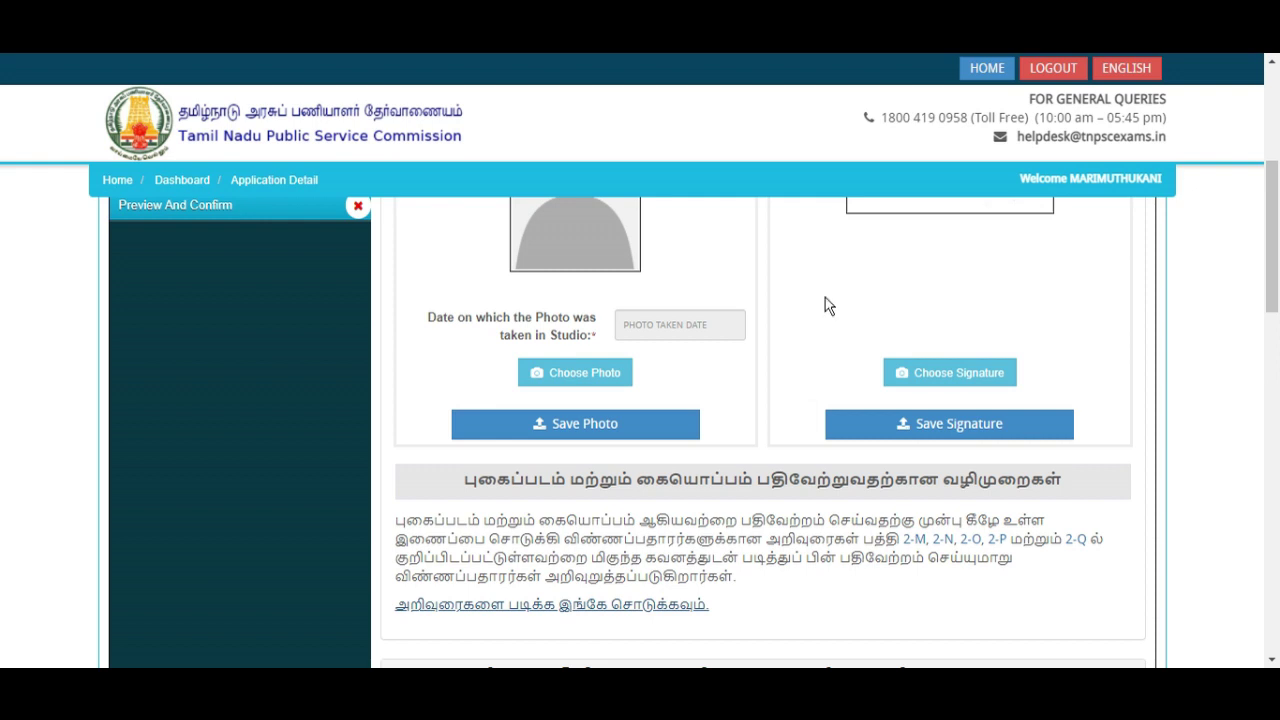
- Search the web in a new tab for "tnpsc photo compressor" and open the TNPSC Photo Compressor site on otrhelp.in
key("ctrl+t")
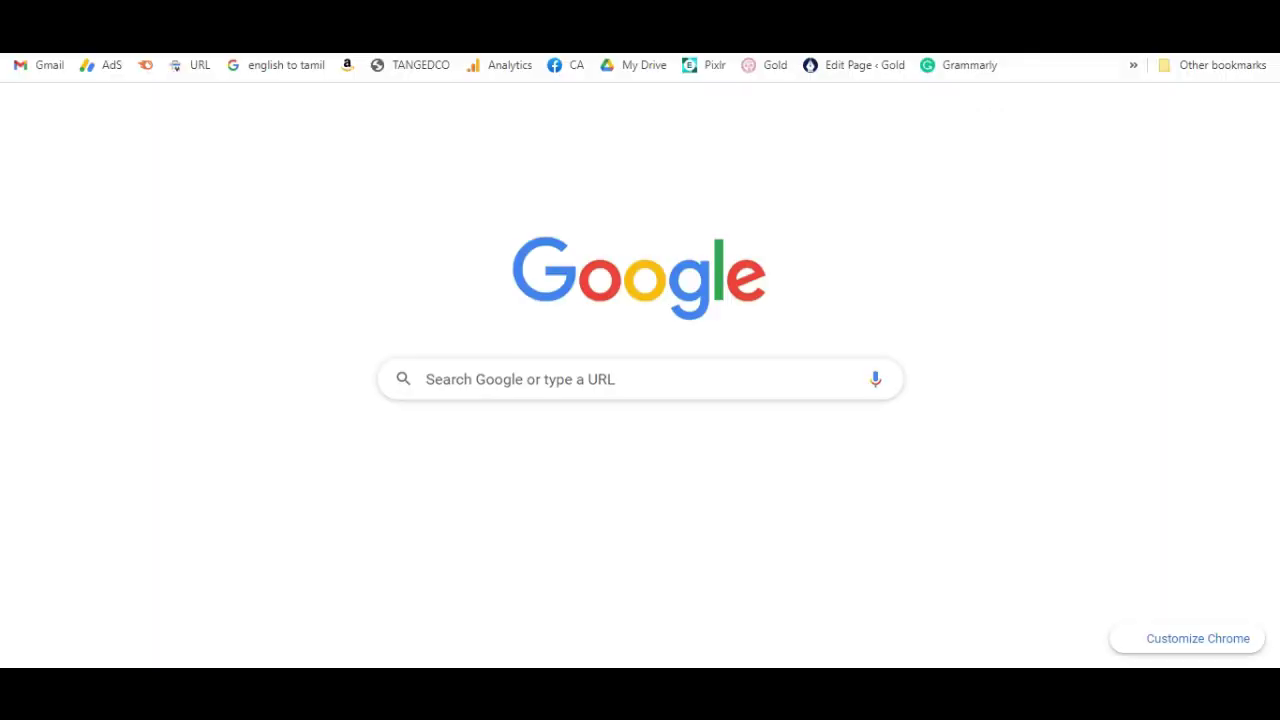
type("tn")
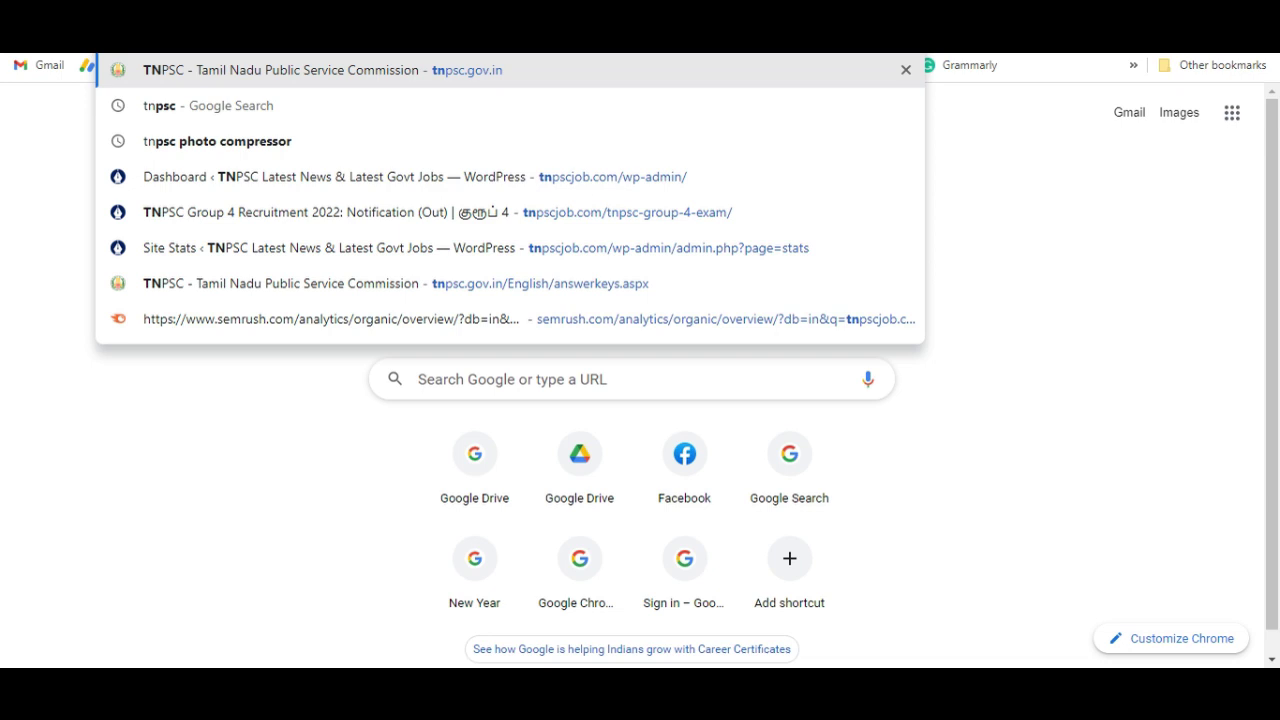
left_click(184, 155)
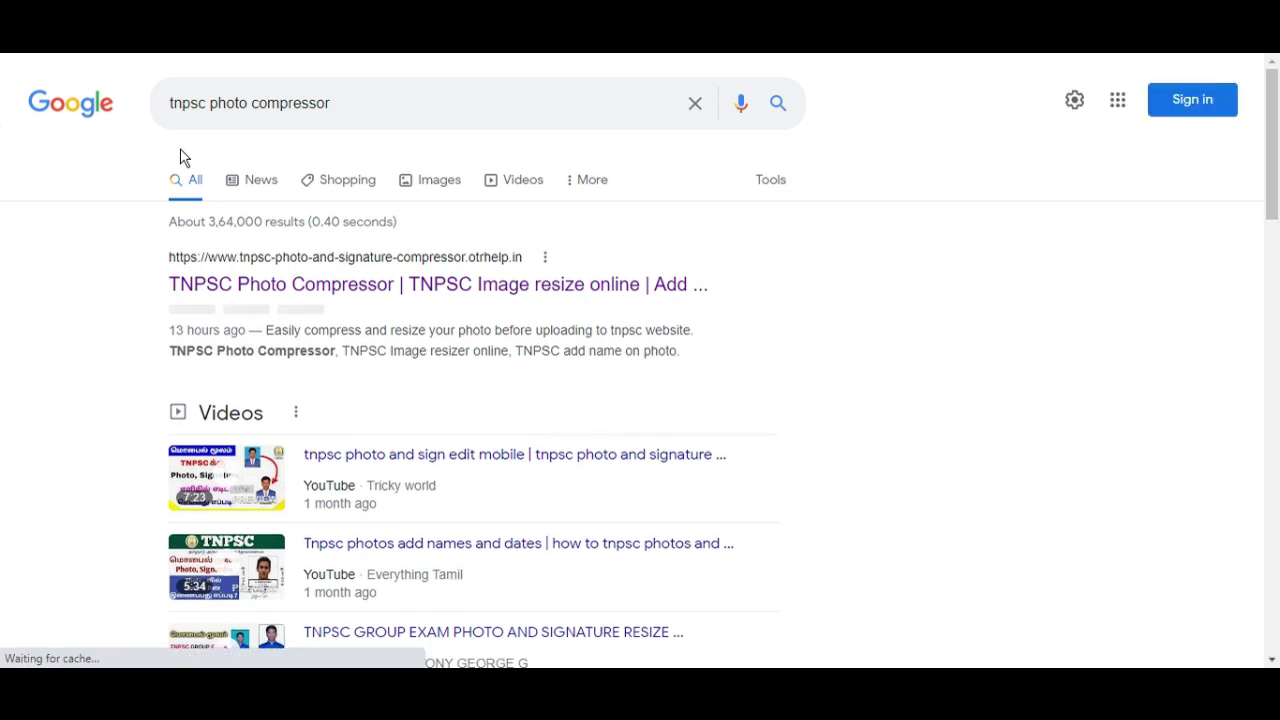
left_click(320, 290)
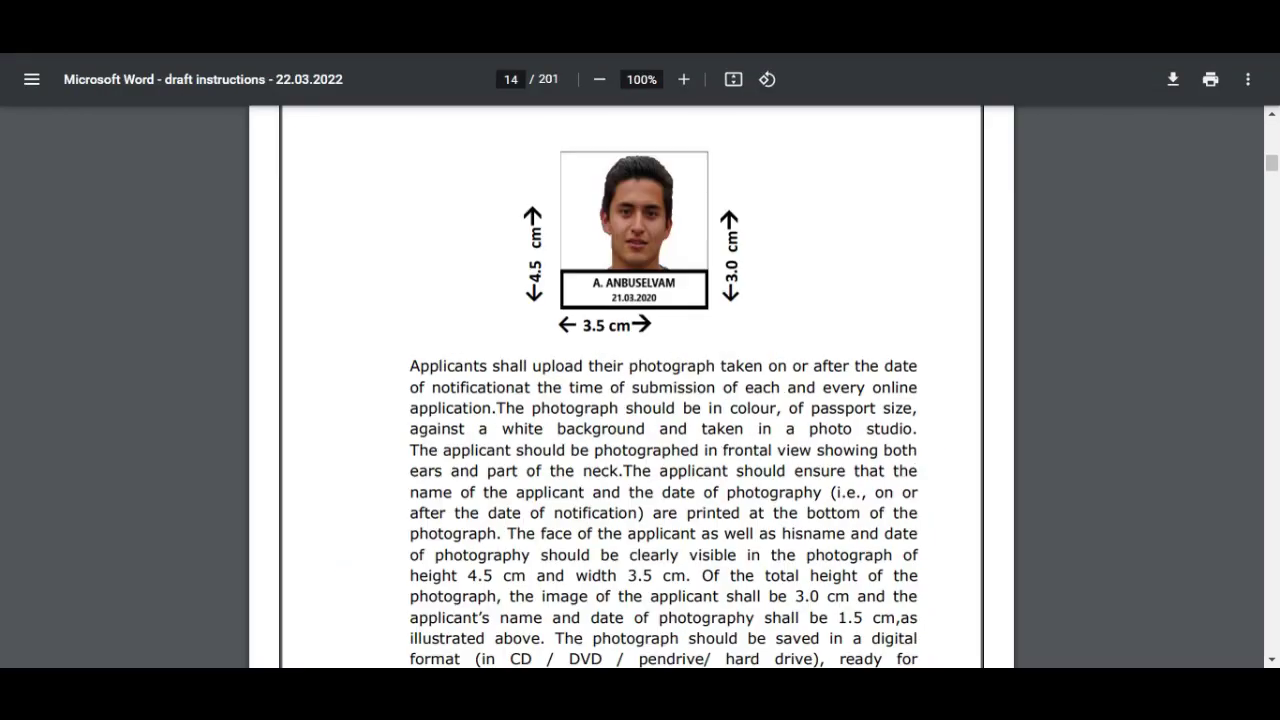
- Read section 2-N on pages 14 and 15 of the instructions document for the scanned photograph's file name and size rules
scroll(871, 375, "down", 3)
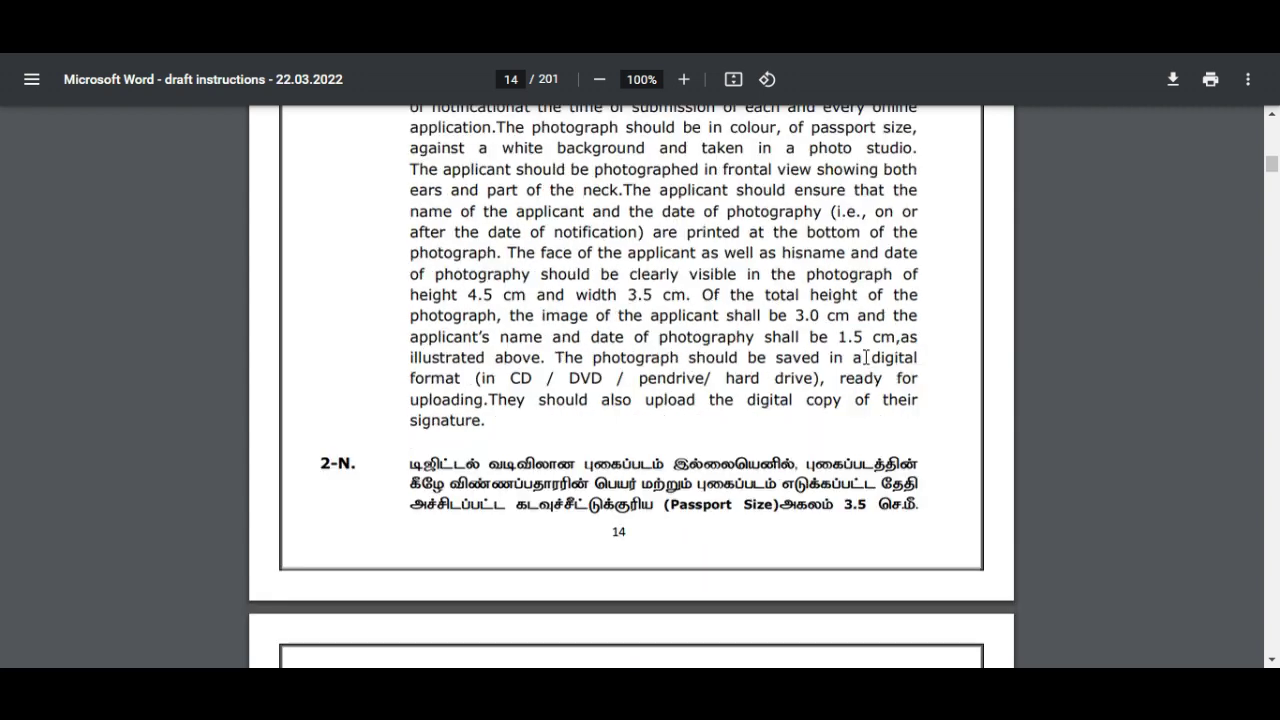
scroll(866, 357, "down", 3)
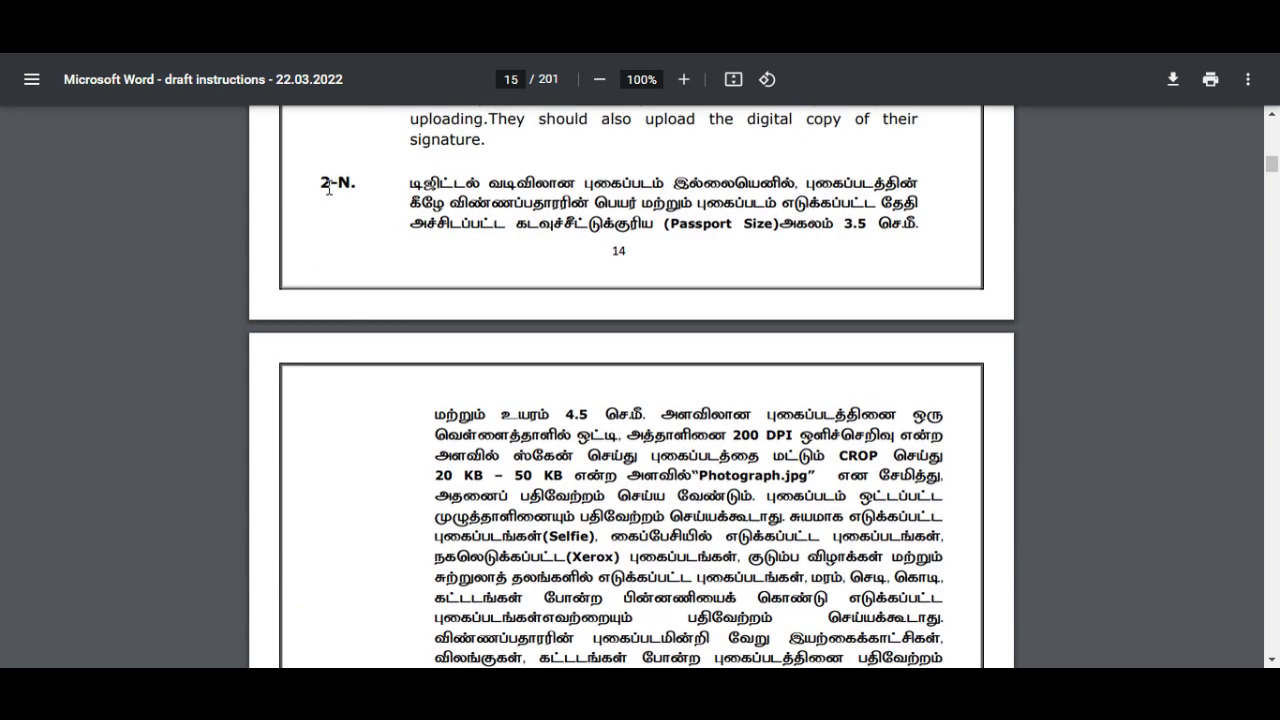
left_click_drag(694, 476, 812, 496)
scroll(815, 491, "down", 9)
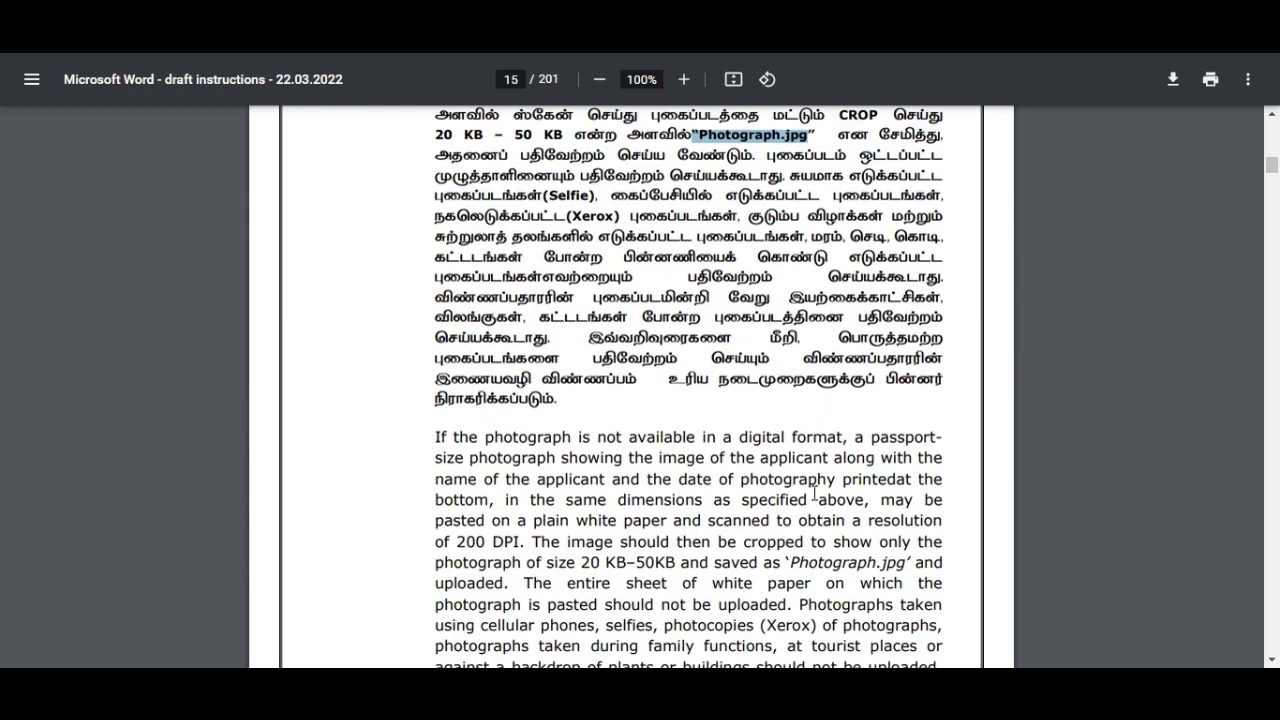
scroll(815, 491, "down", 4)
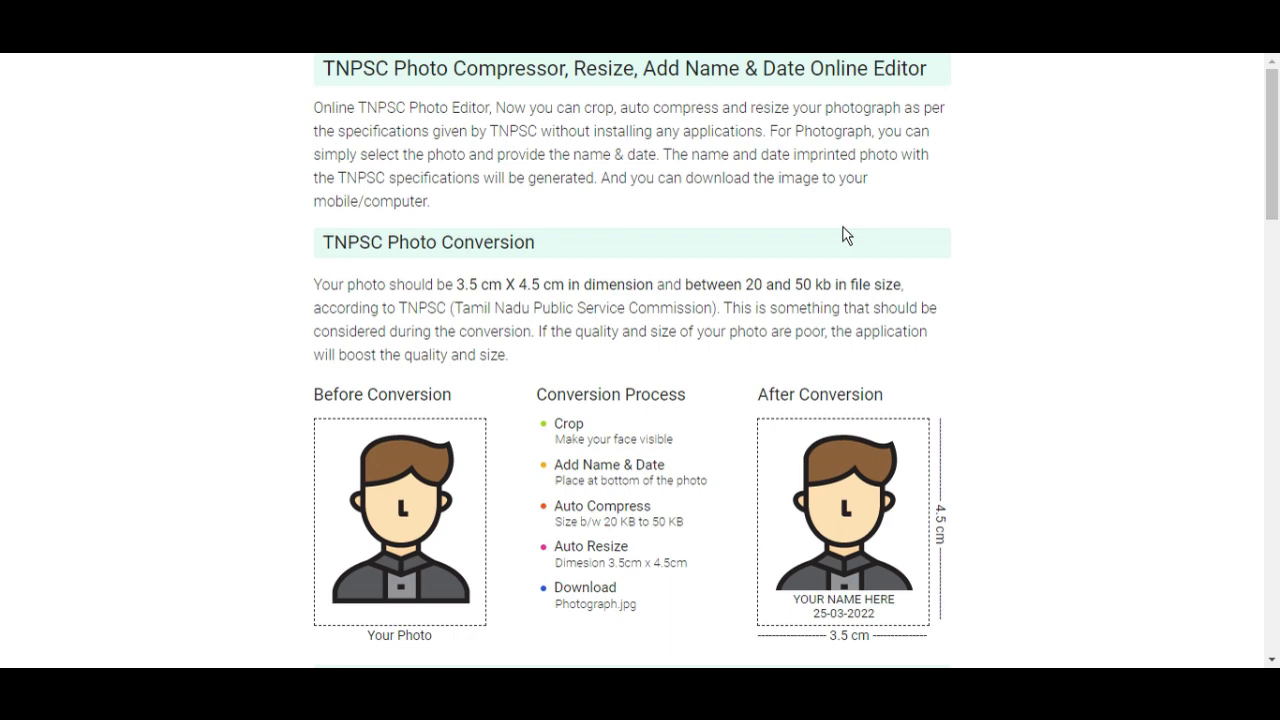
- Convert My Photo.jpg from Downloads in the compressor's Photo section using the Auto Compress + Resize mode
scroll(669, 274, "down", 2)
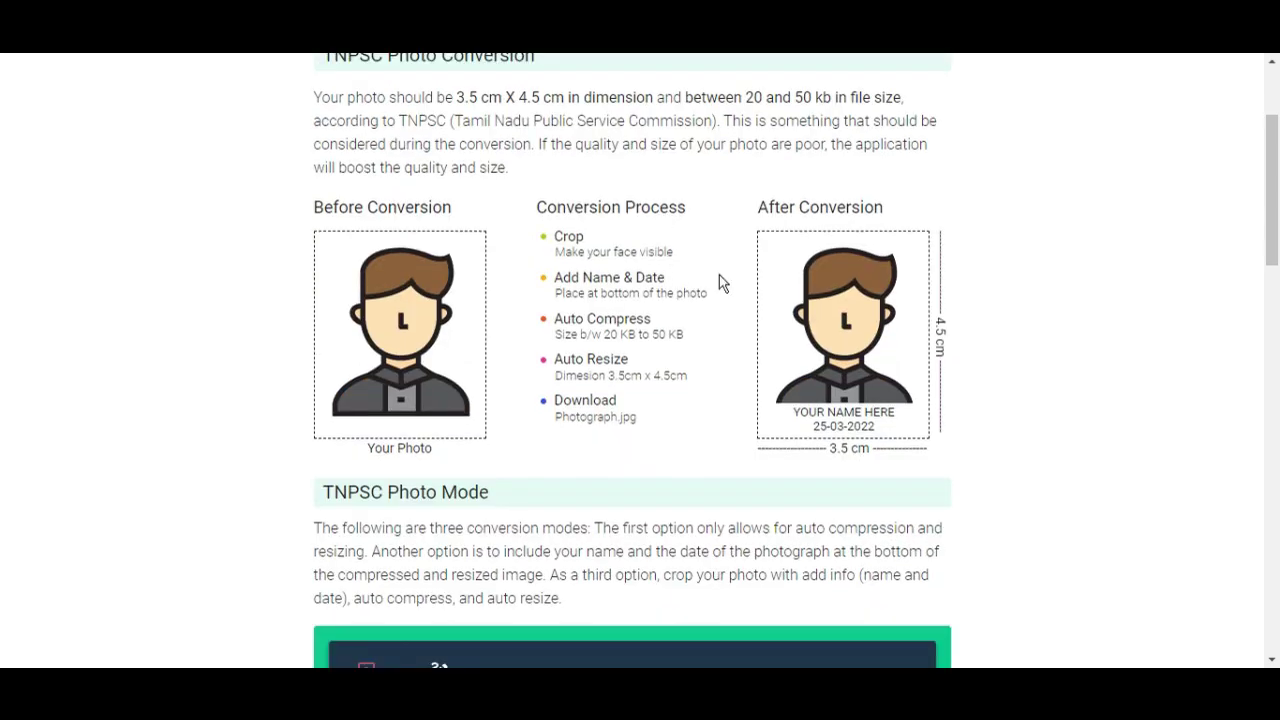
scroll(720, 283, "down", 4)
scroll(691, 280, "down", 1)
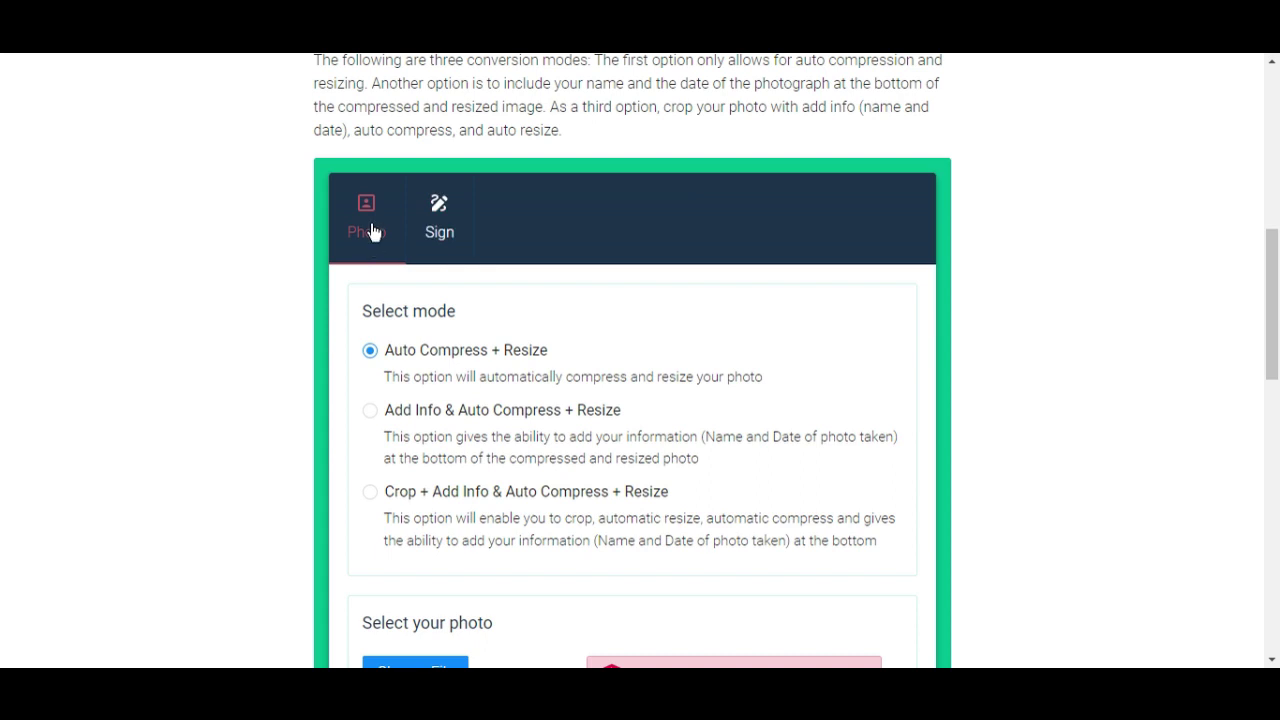
left_click(437, 248)
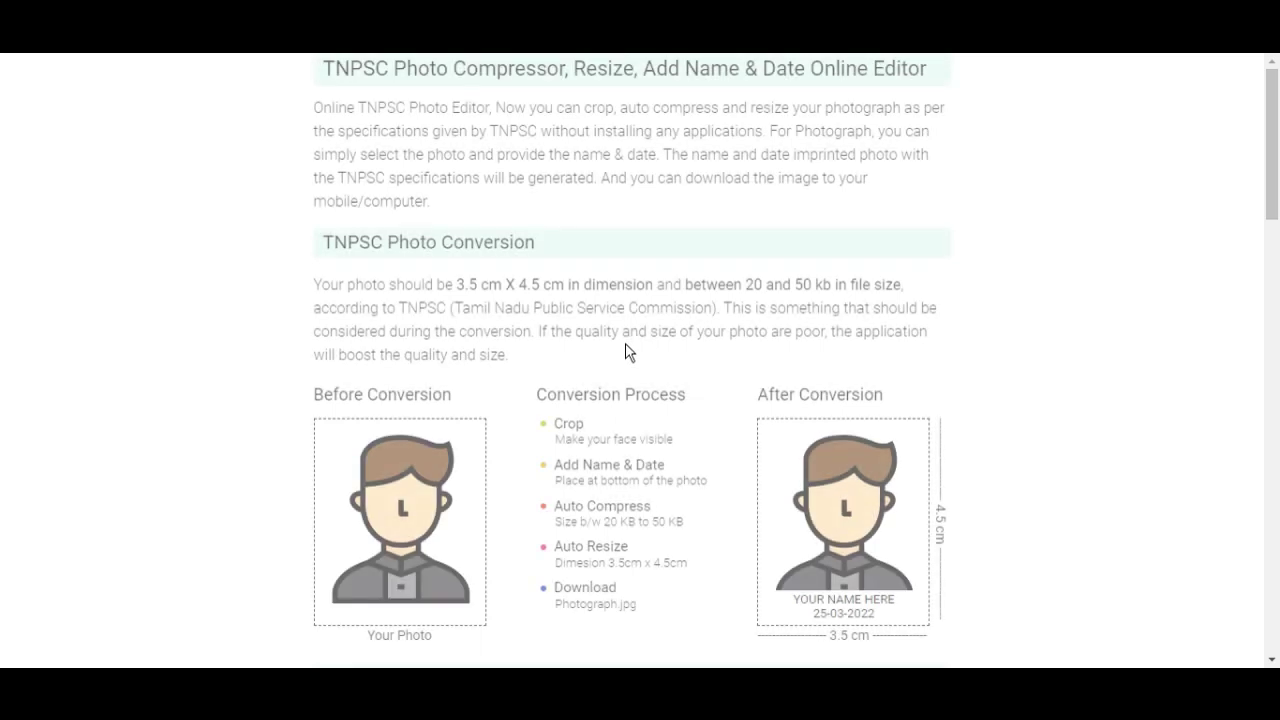
scroll(594, 366, "down", 10)
left_click(426, 408)
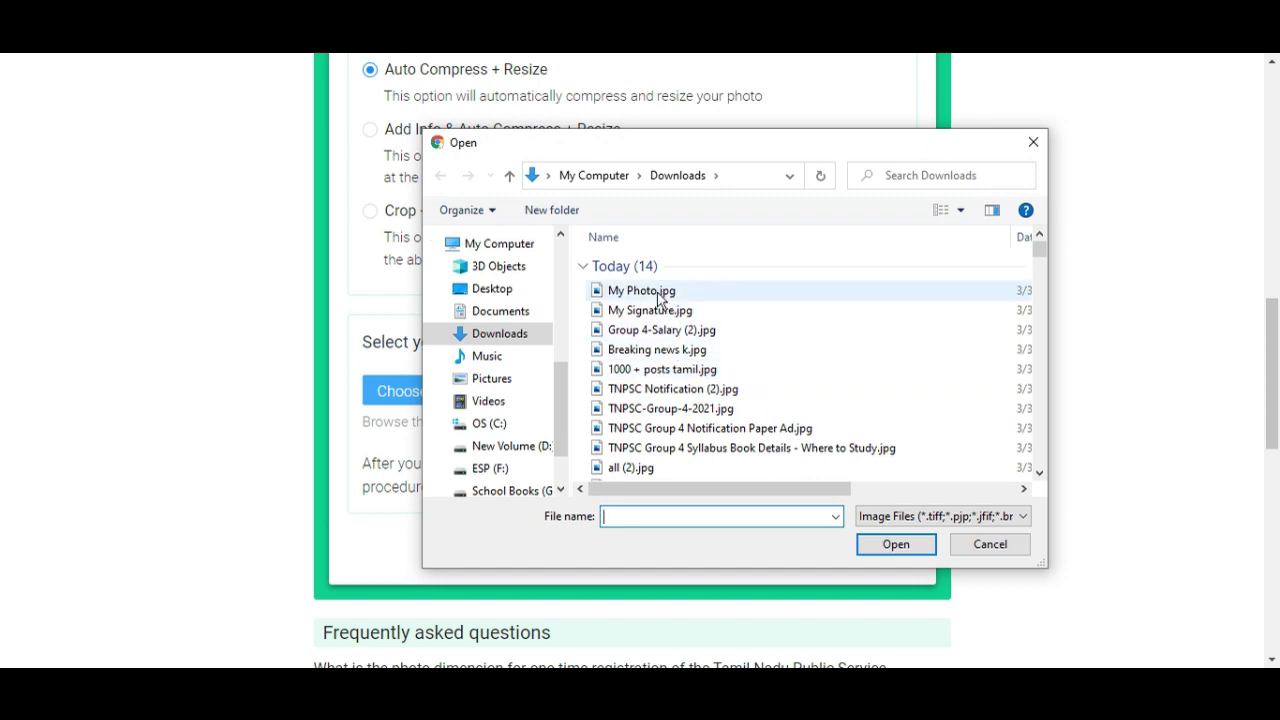
left_click(657, 292)
left_click(892, 546)
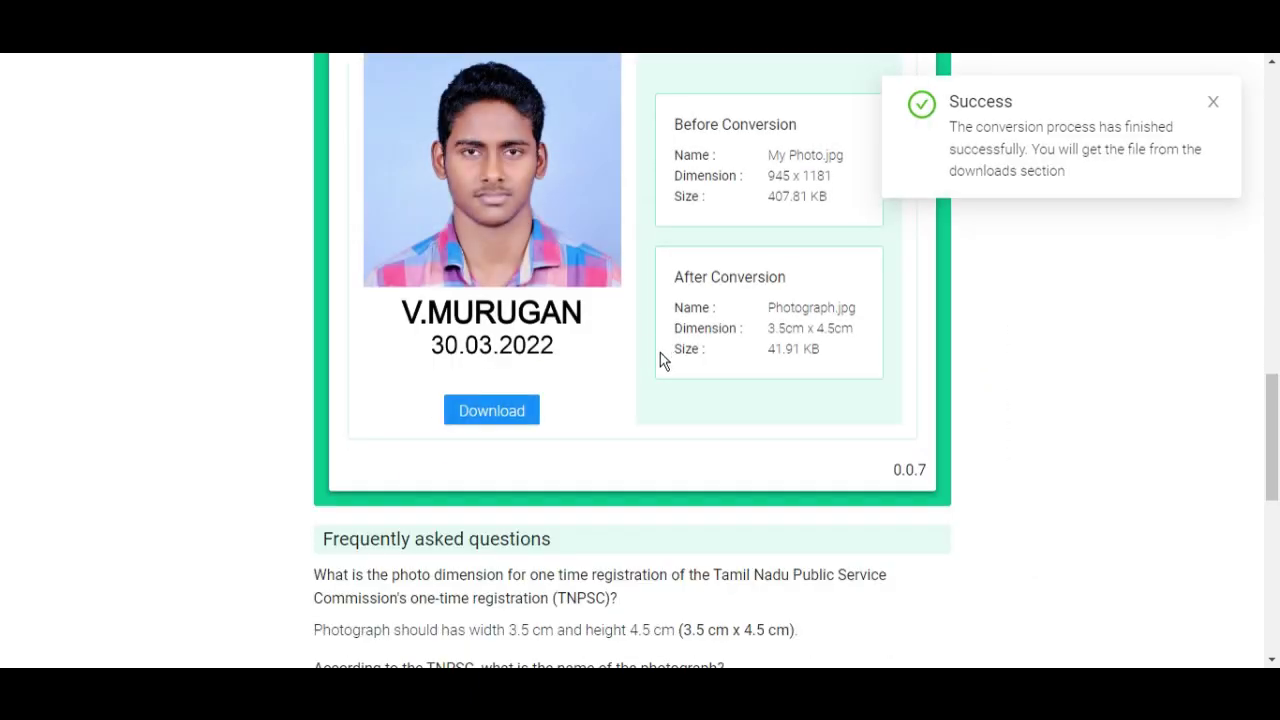
- Compare the photo's name, dimension and size before and after conversion, and download the converted photograph
left_click_drag(769, 158, 849, 163)
left_click_drag(769, 308, 857, 320)
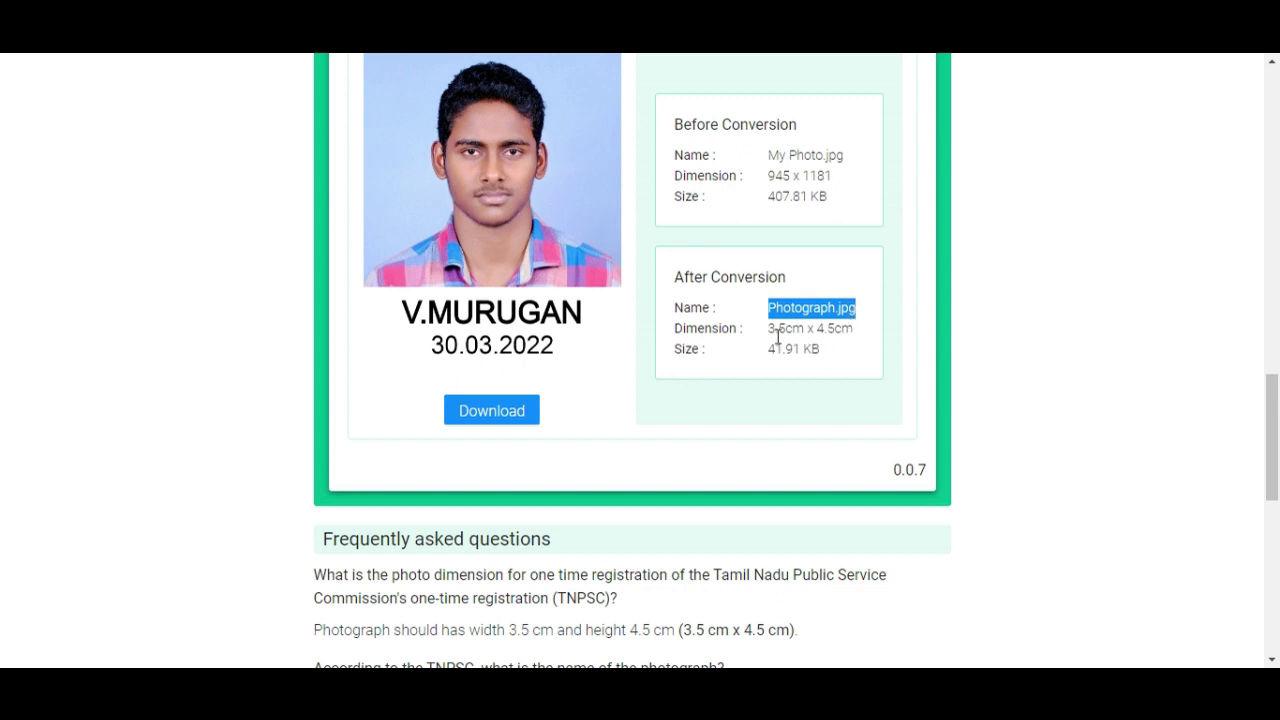
mouse_move(776, 332)
left_mouse_down()
mouse_move(854, 340)
mouse_move(778, 332)
mouse_move(832, 352)
mouse_move(768, 348)
left_mouse_up()
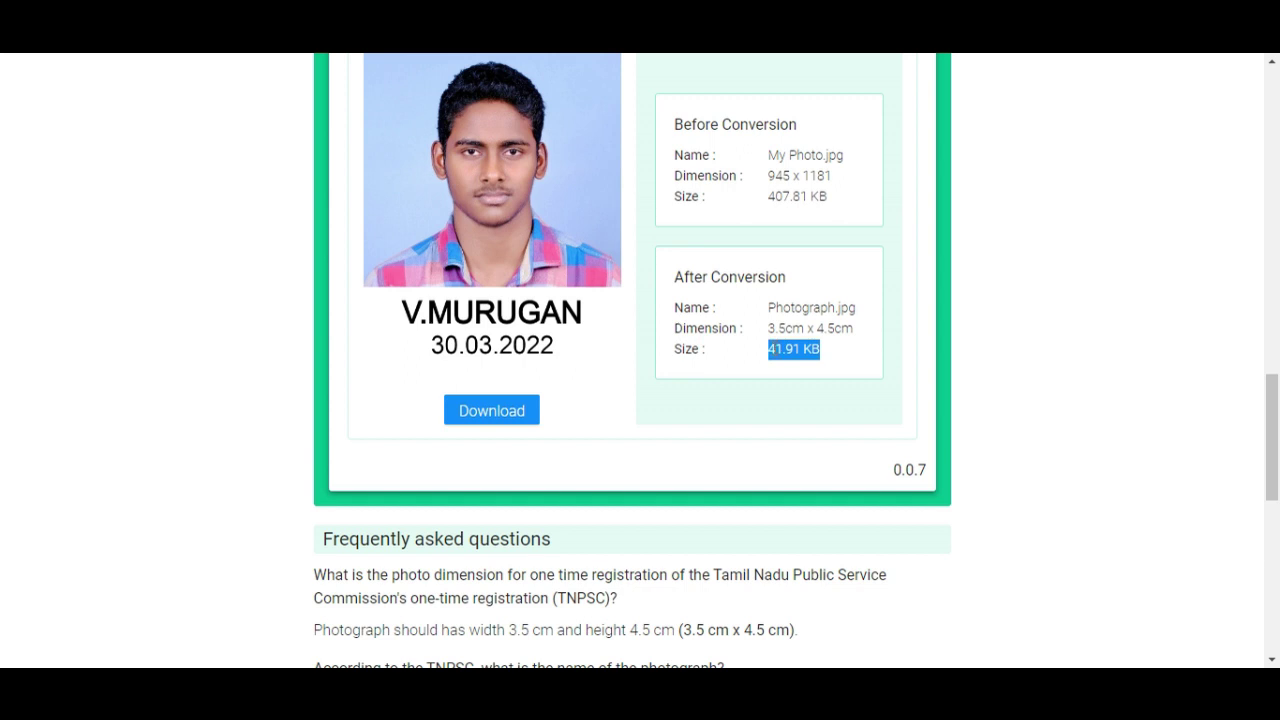
left_click(516, 420)
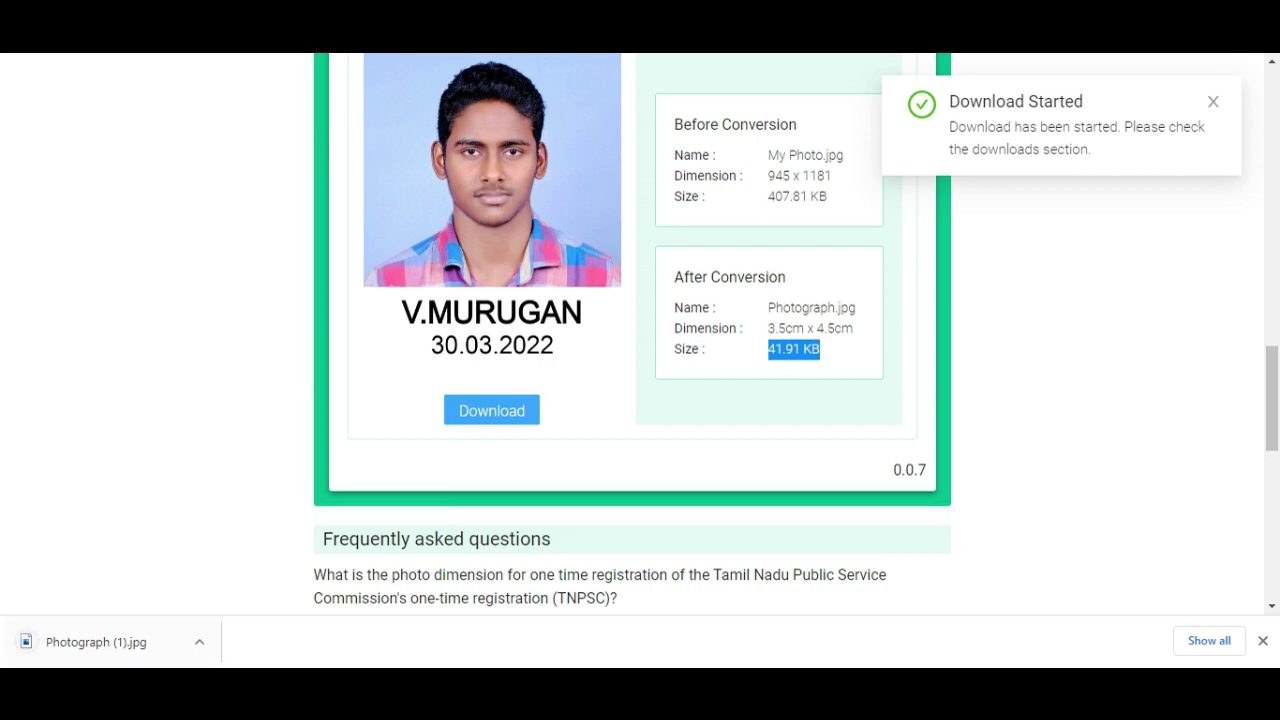
left_click(1213, 104)
- Convert My Signature.jpg in the Sign section with Auto Compress + Resize and download the resulting signature file
scroll(597, 354, "up", 10)
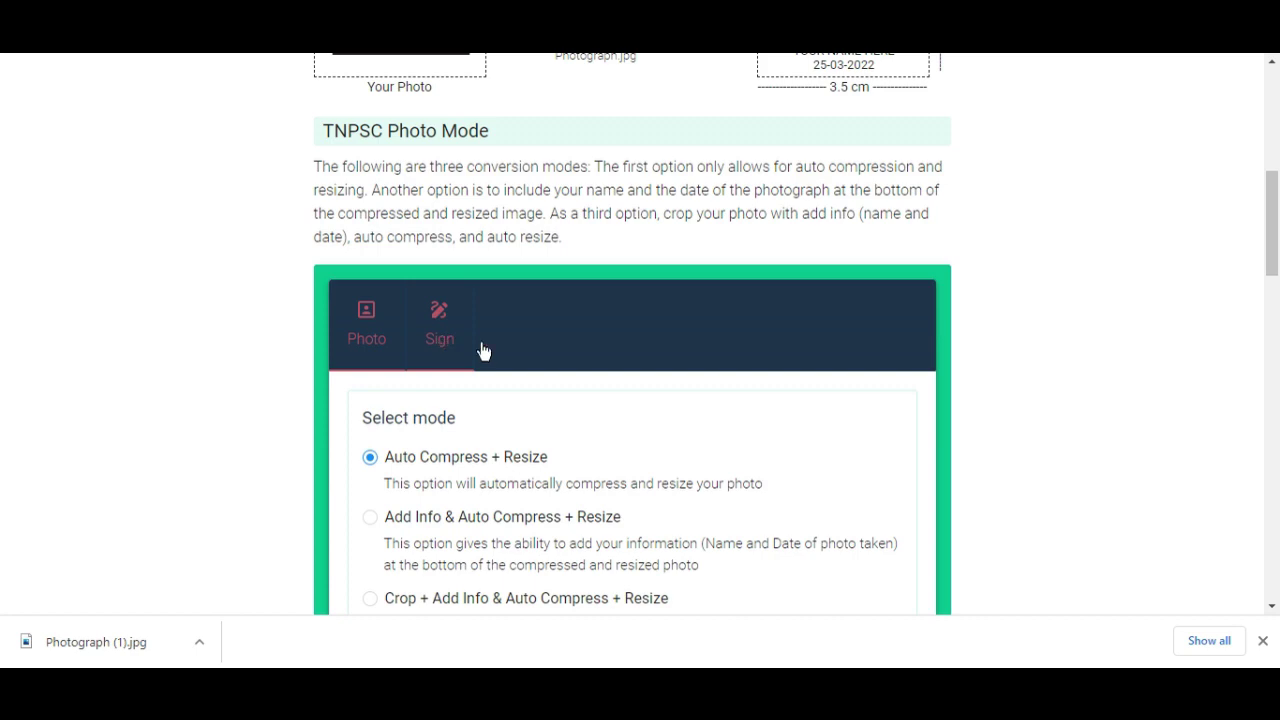
left_click(483, 351)
scroll(490, 345, "down", 5)
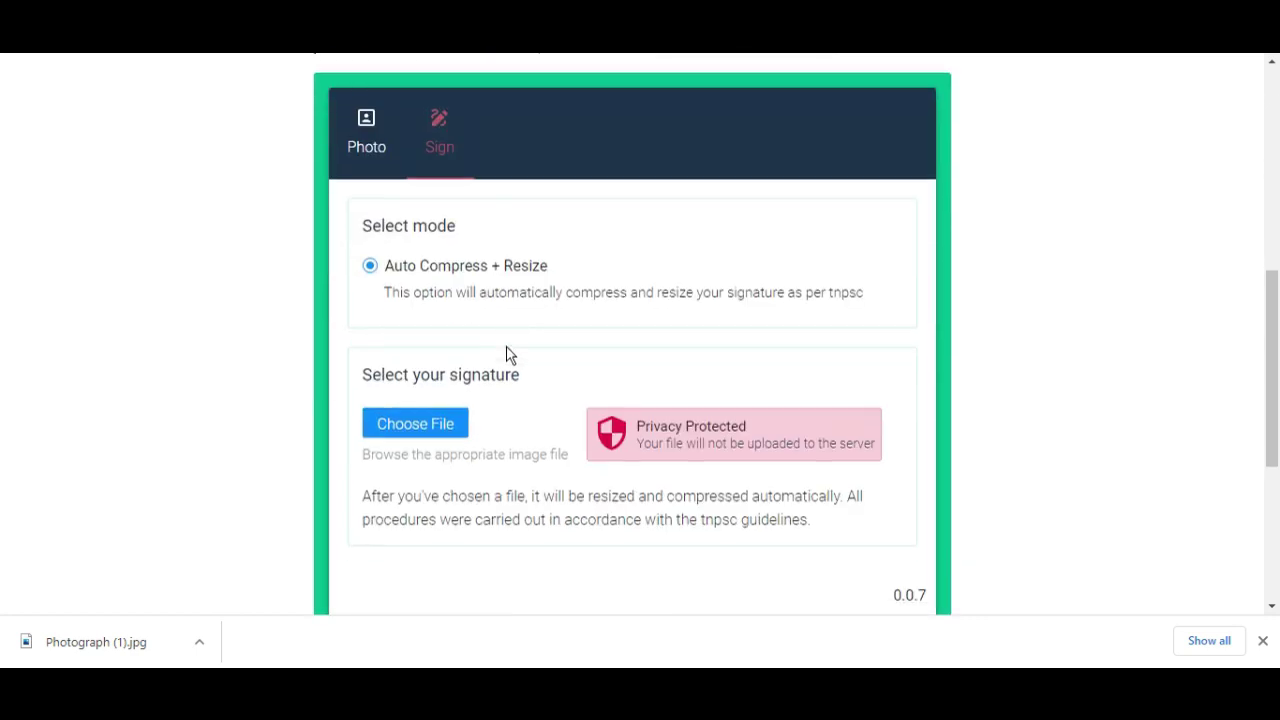
scroll(506, 354, "down", 2)
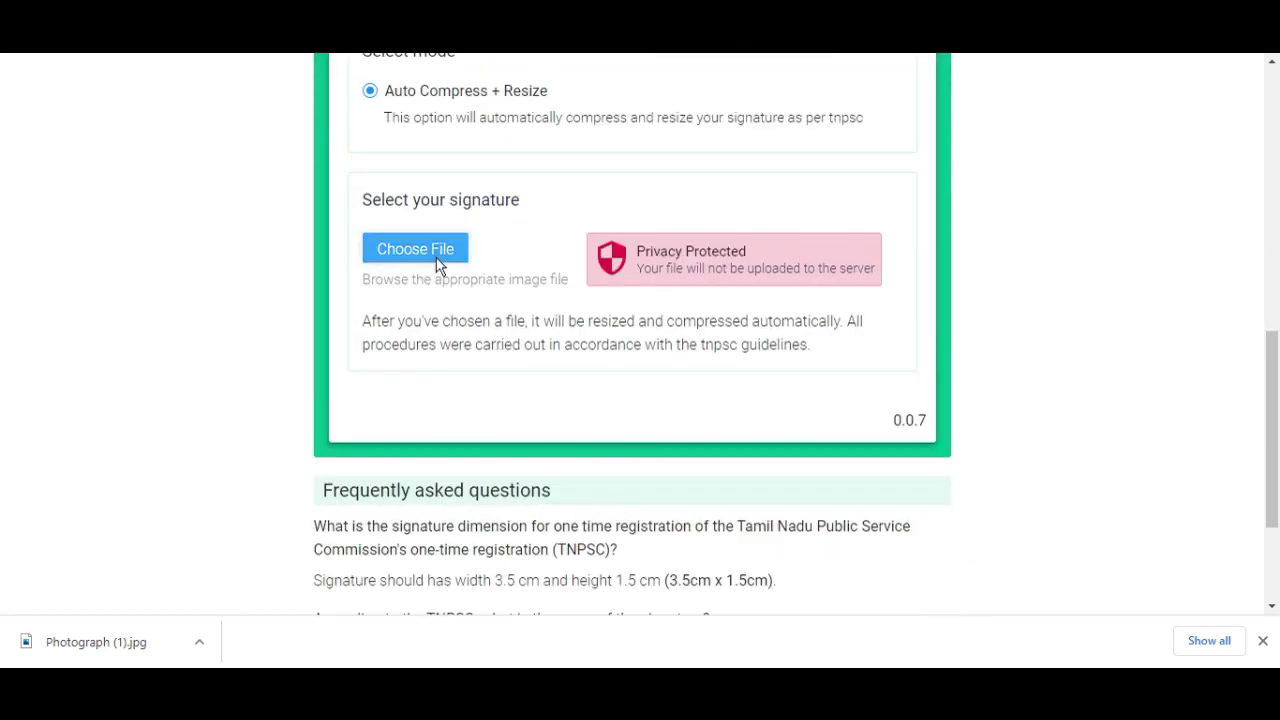
left_click(438, 264)
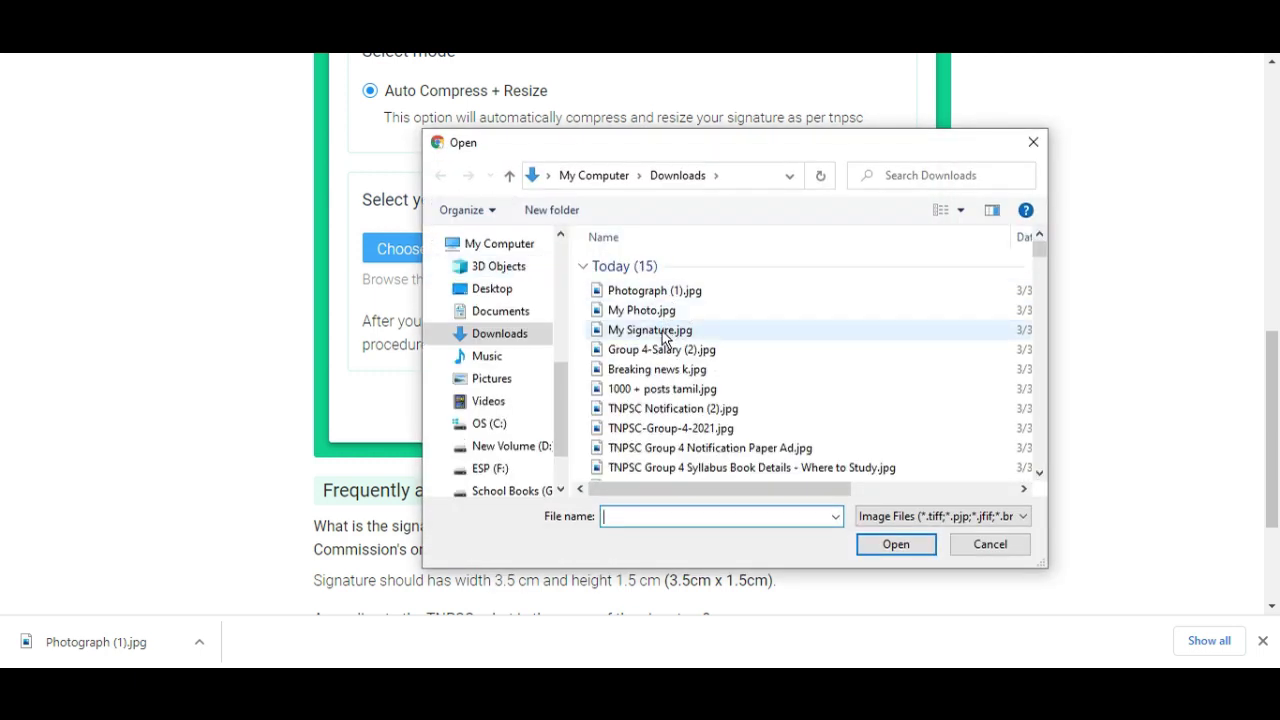
left_click(663, 338)
left_click(886, 544)
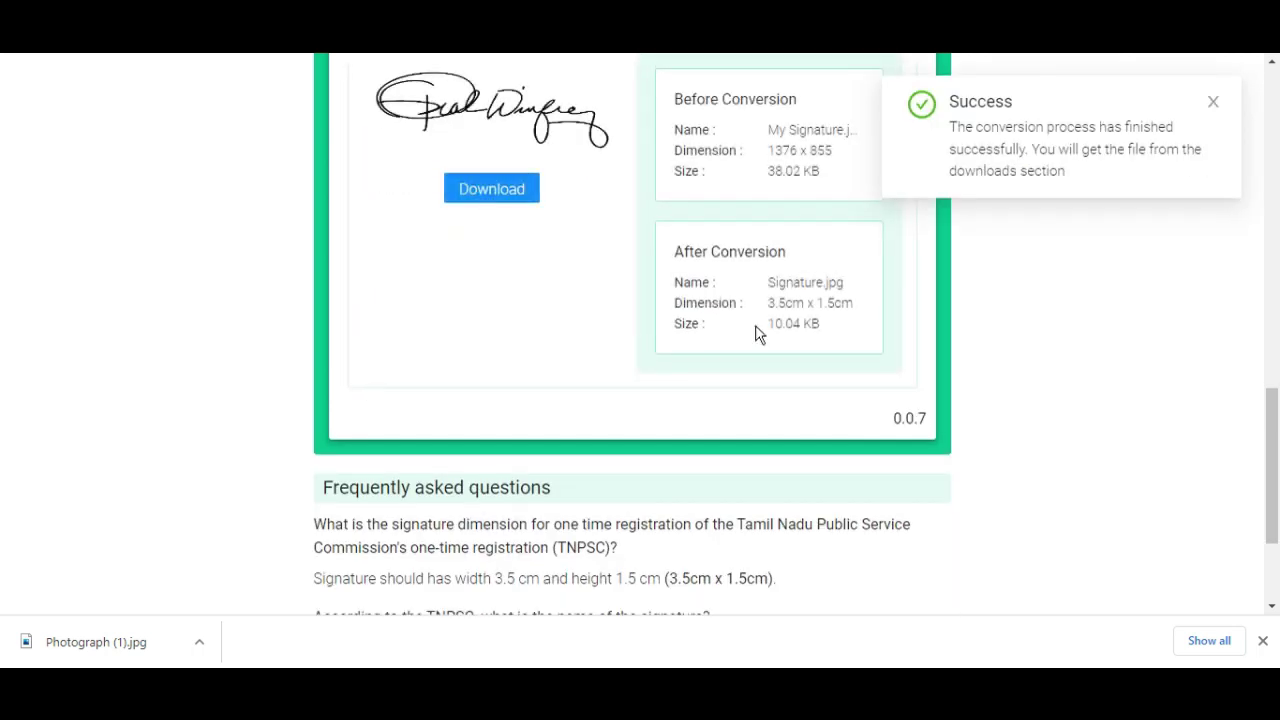
left_click(470, 196)
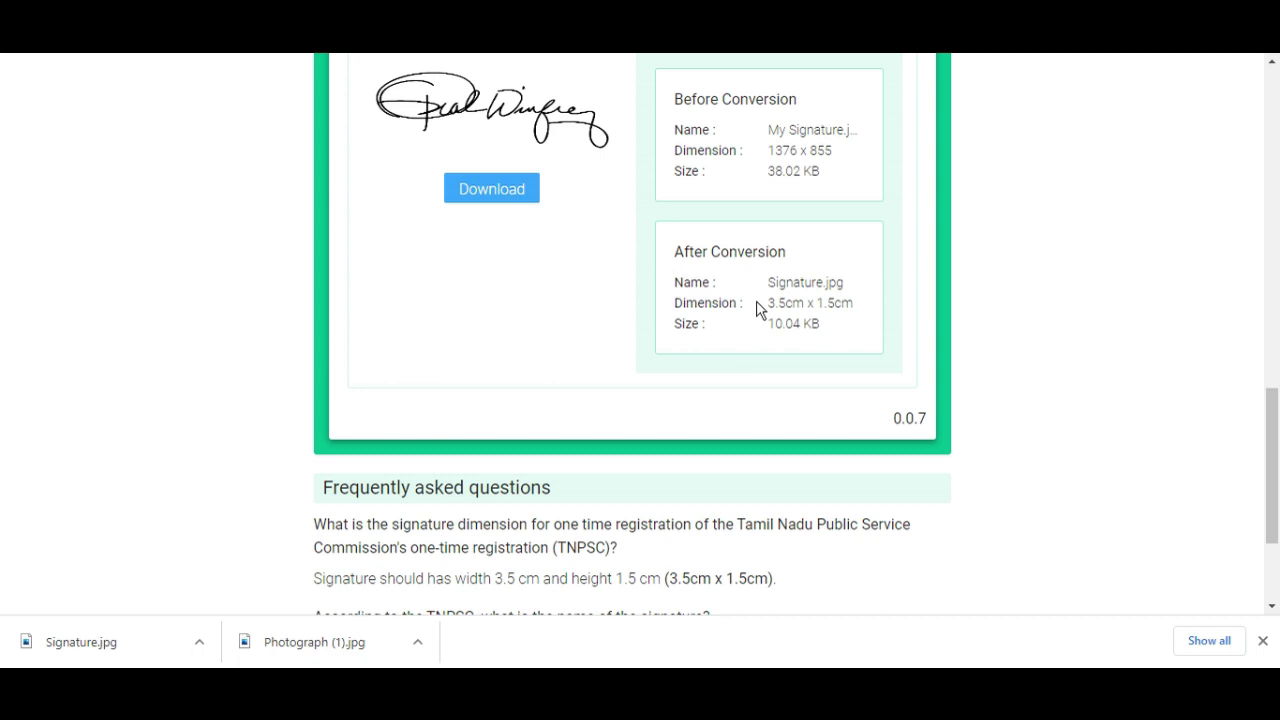
- Return to the application form, choose Photograph (1).jpg as the applicant photo, and set the studio photo date to 30-03-2022
key("ctrl+Tab")
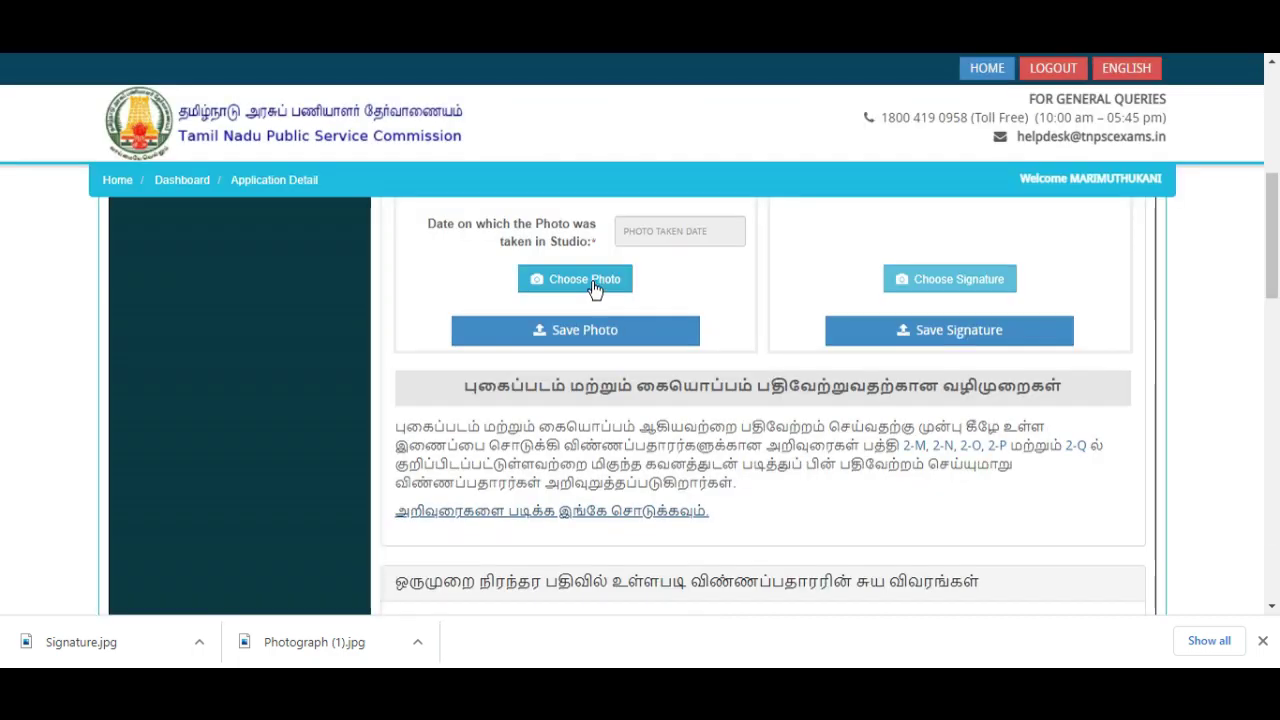
left_click(565, 330)
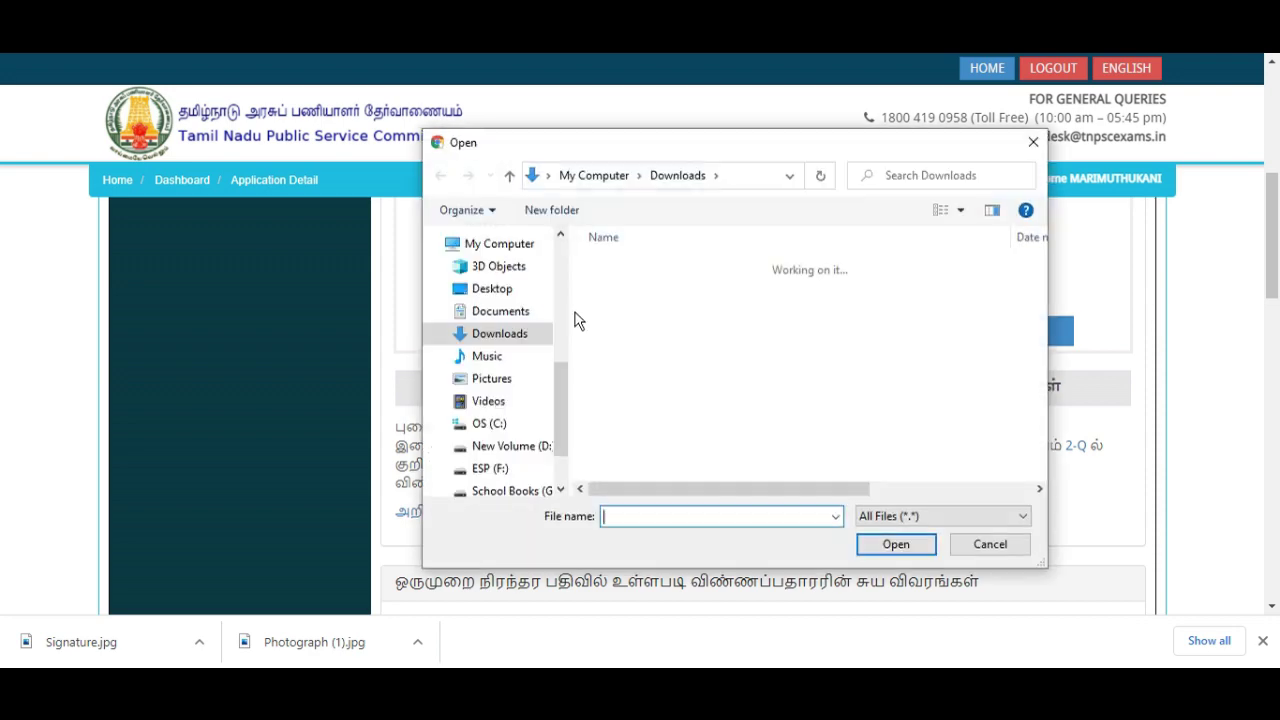
left_click(633, 310)
left_click(893, 544)
scroll(926, 404, "up", 2)
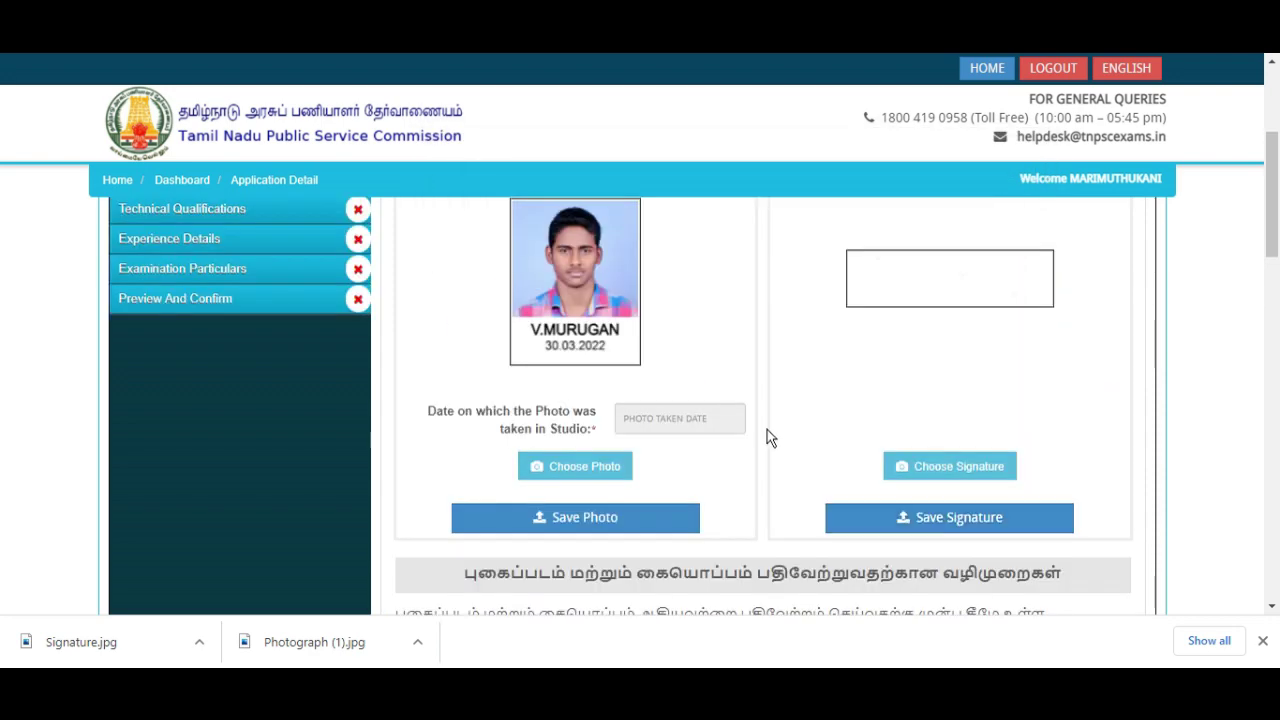
left_click(636, 419)
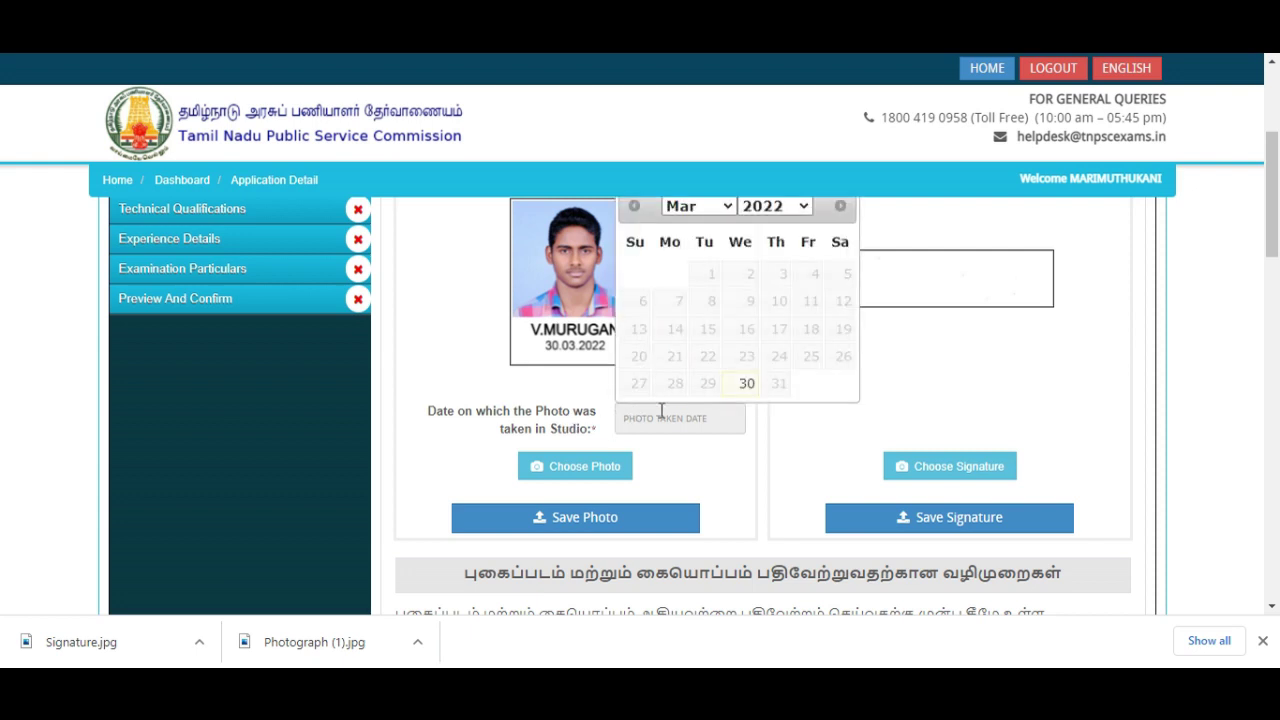
left_click(747, 386)
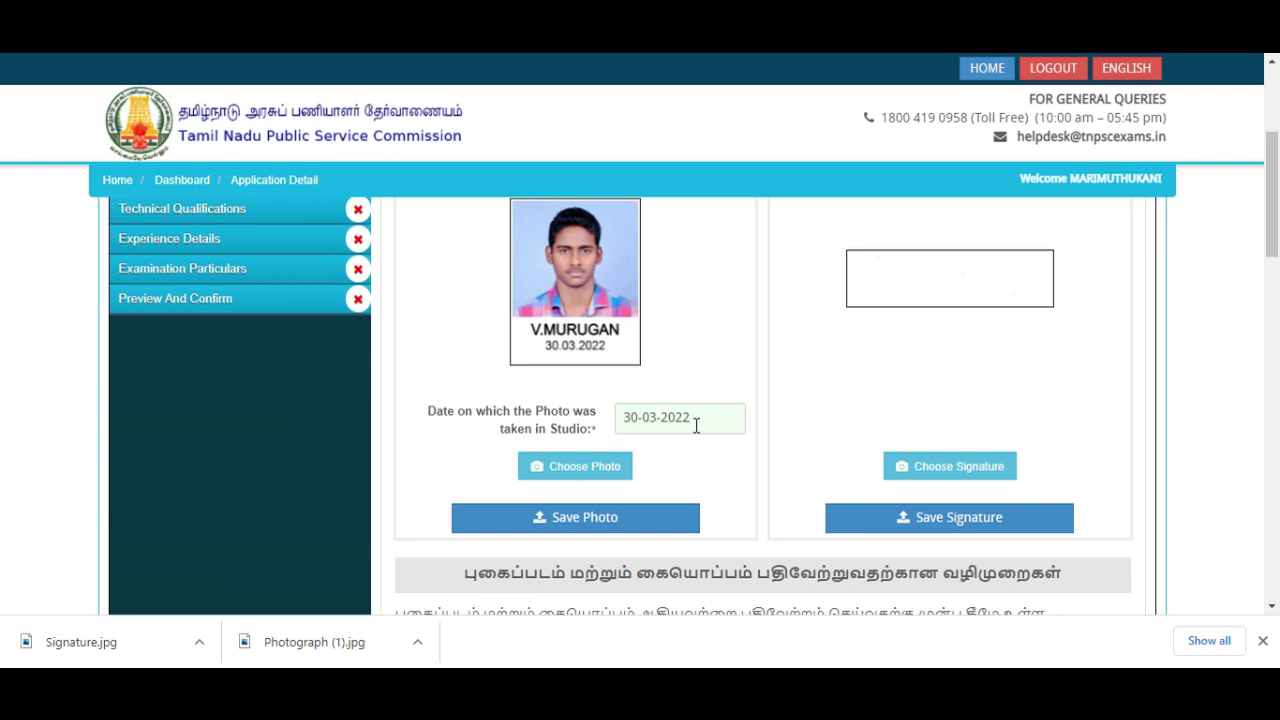
- Choose Signature.jpg from Downloads as the applicant's signature
scroll(718, 423, "down", 1)
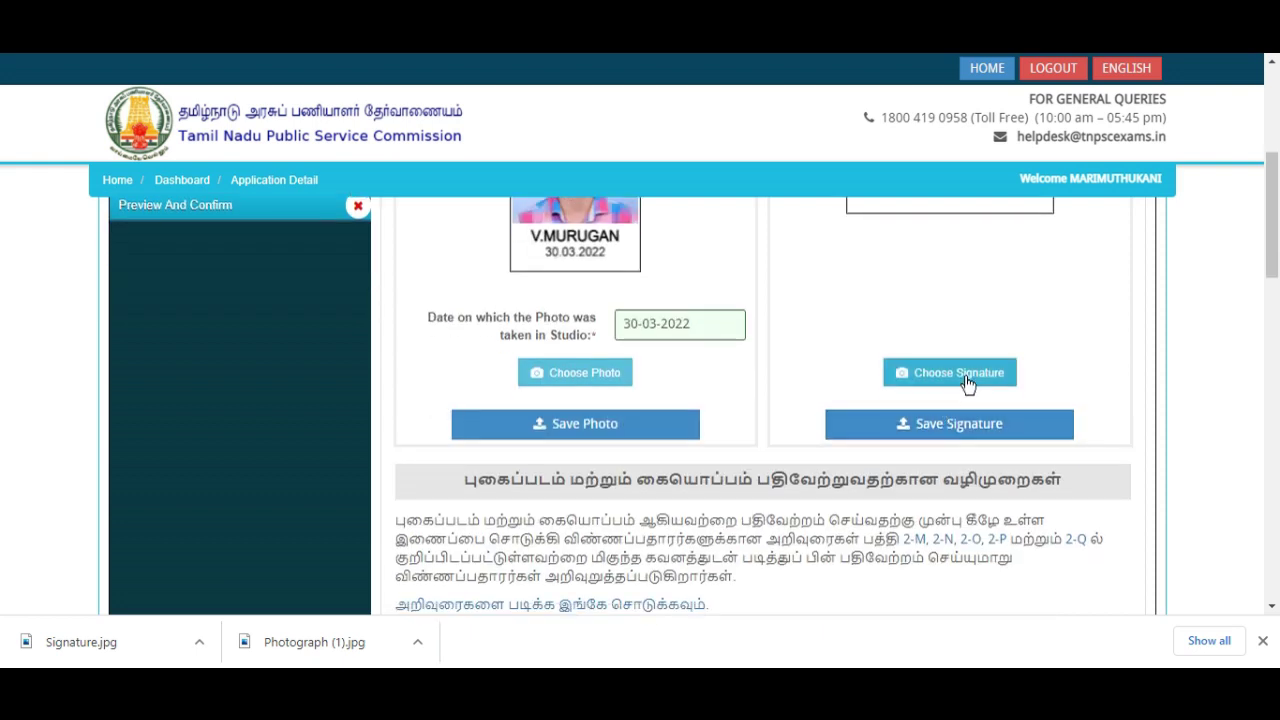
left_click(906, 384)
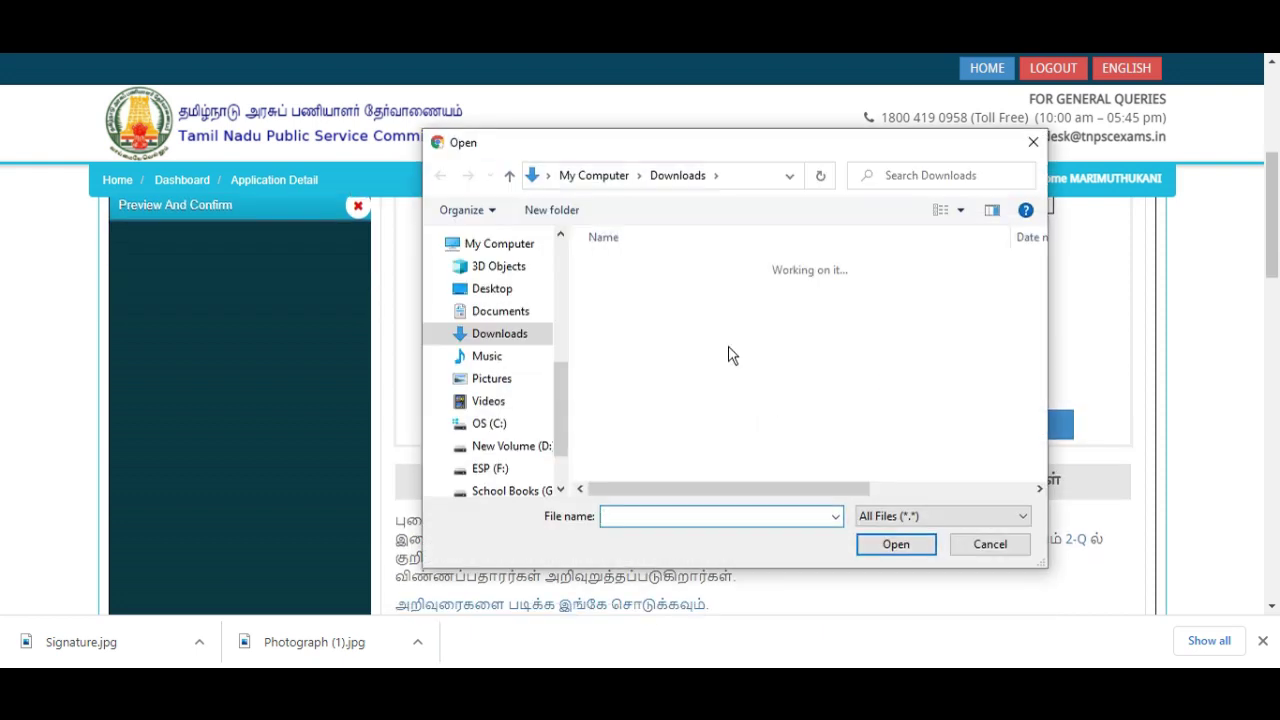
left_click(651, 290)
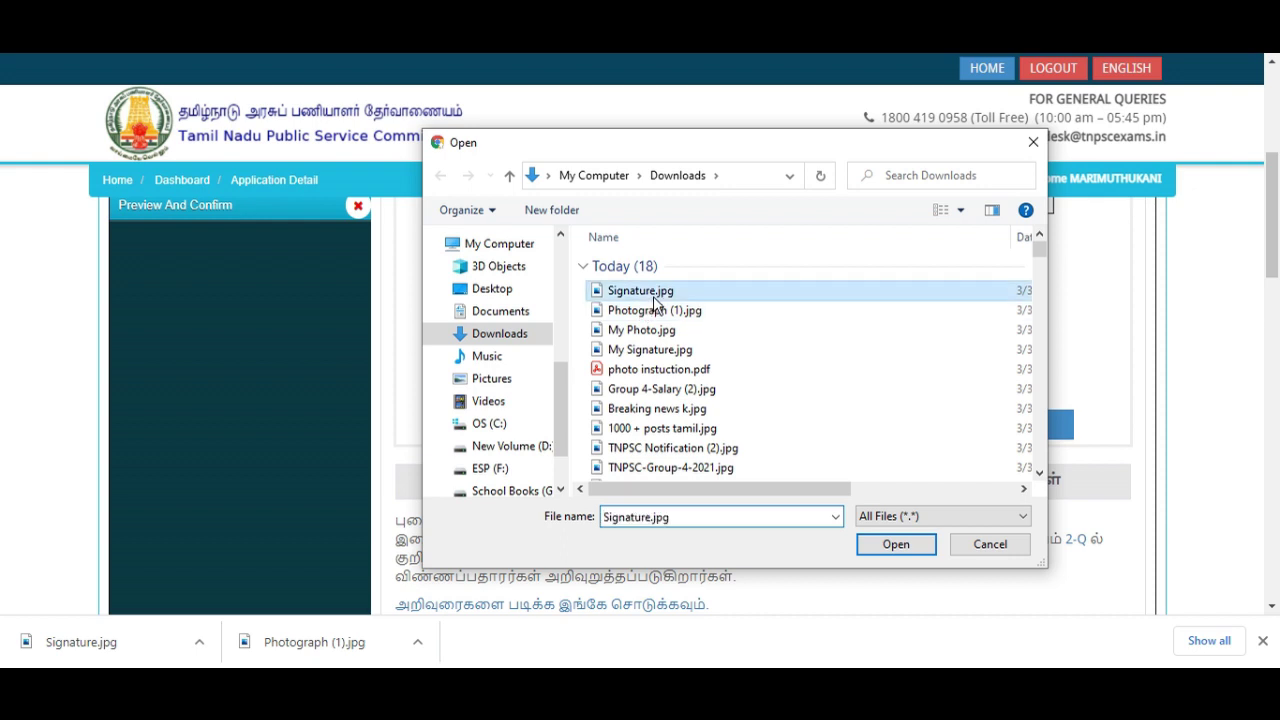
left_click(886, 546)
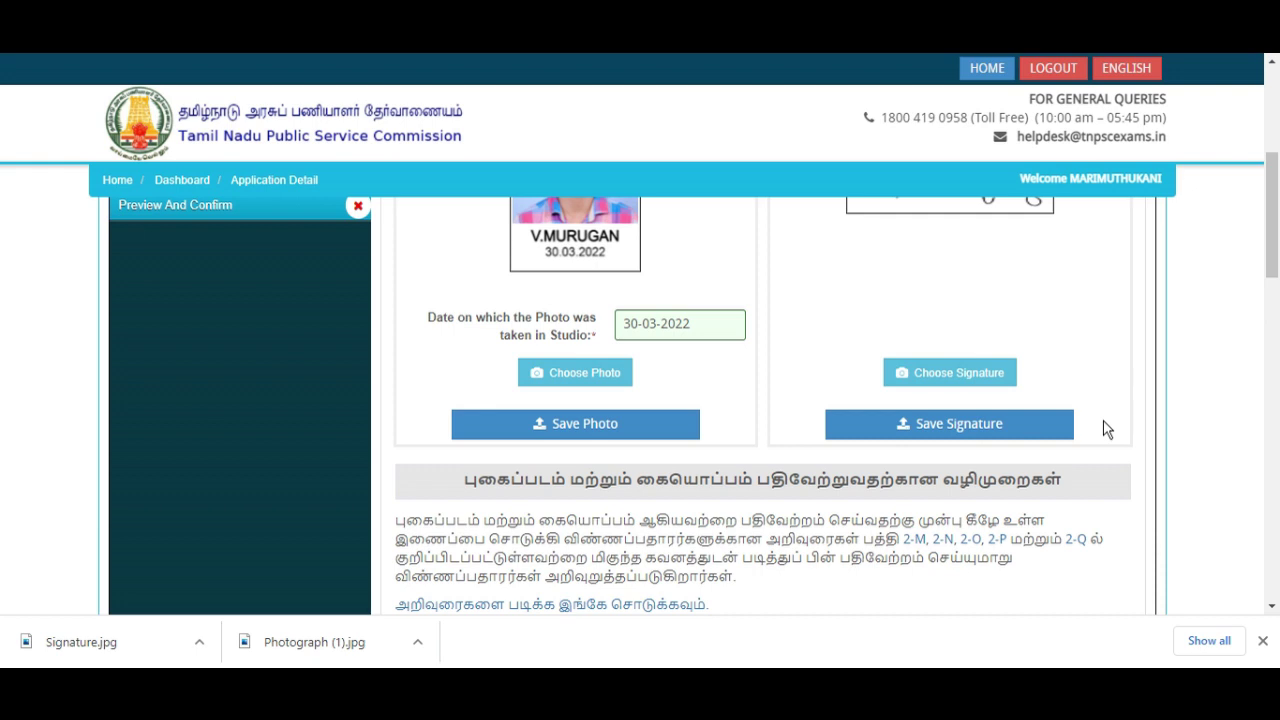
- Set the community in the For Verification Purpose section to Backward Class (BC)
scroll(1080, 460, "down", 10)
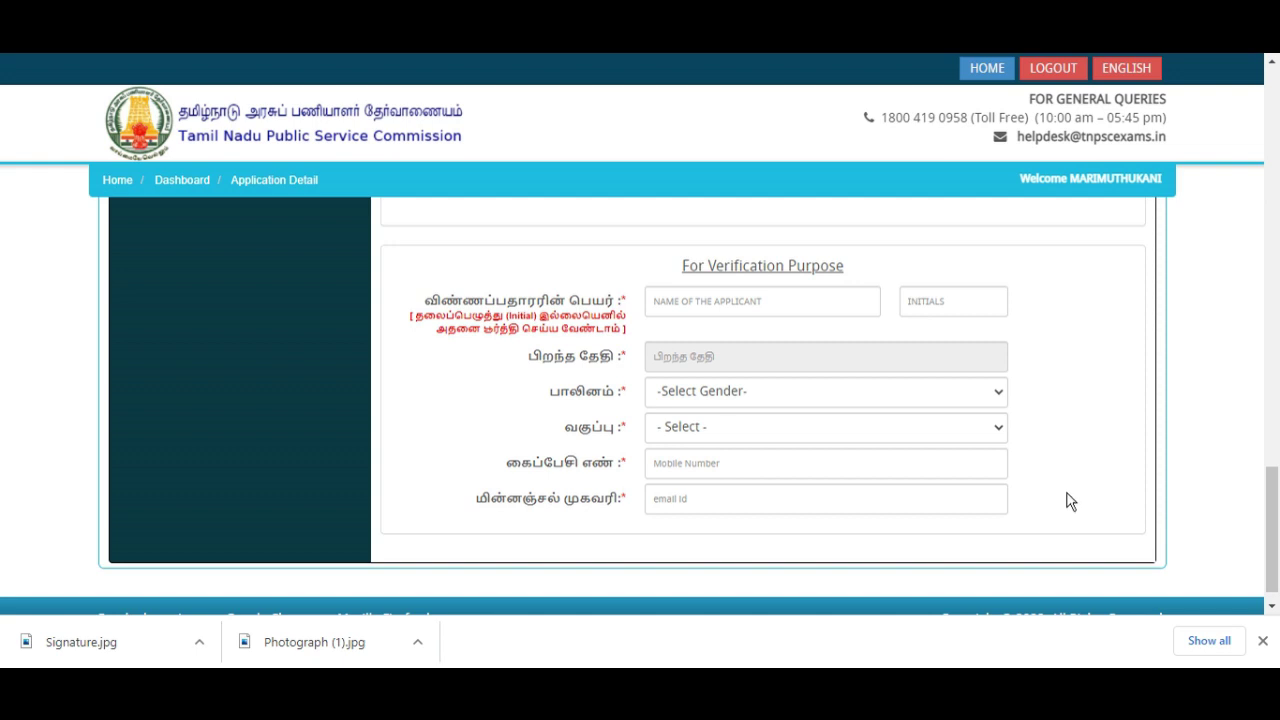
left_click(840, 308)
left_click(909, 303)
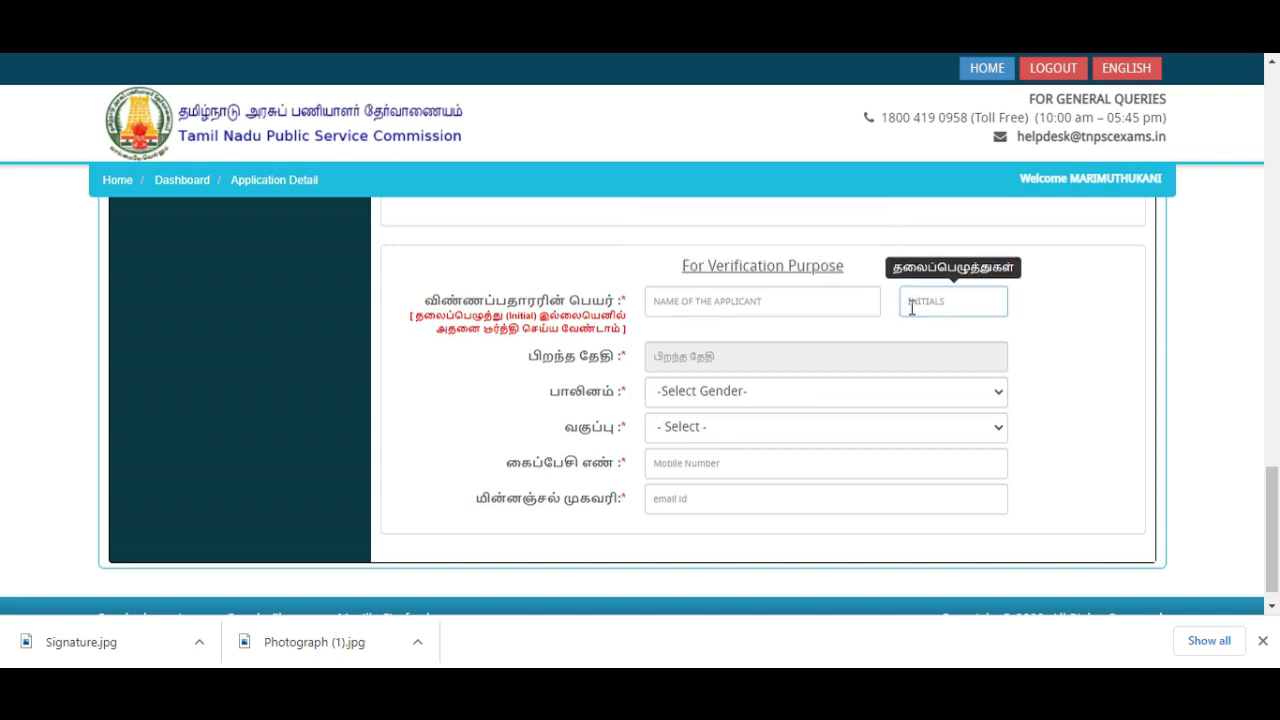
left_click(871, 337)
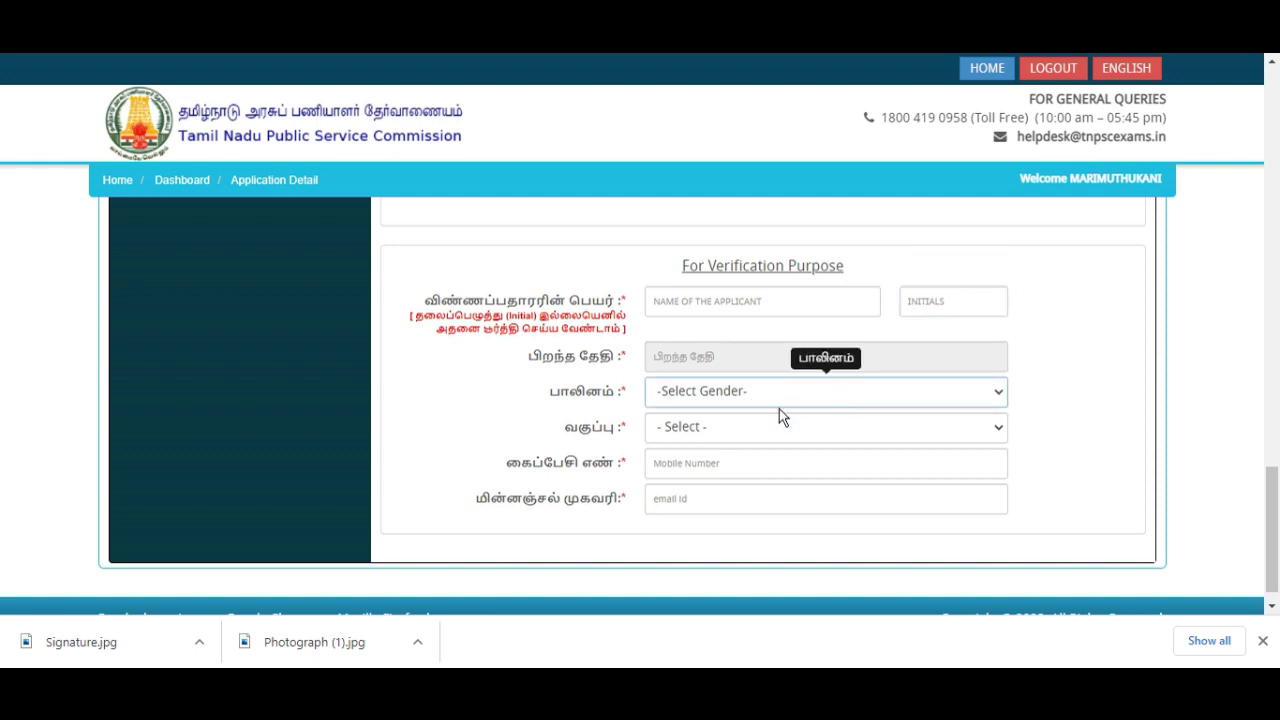
left_click(741, 428)
left_click(741, 430)
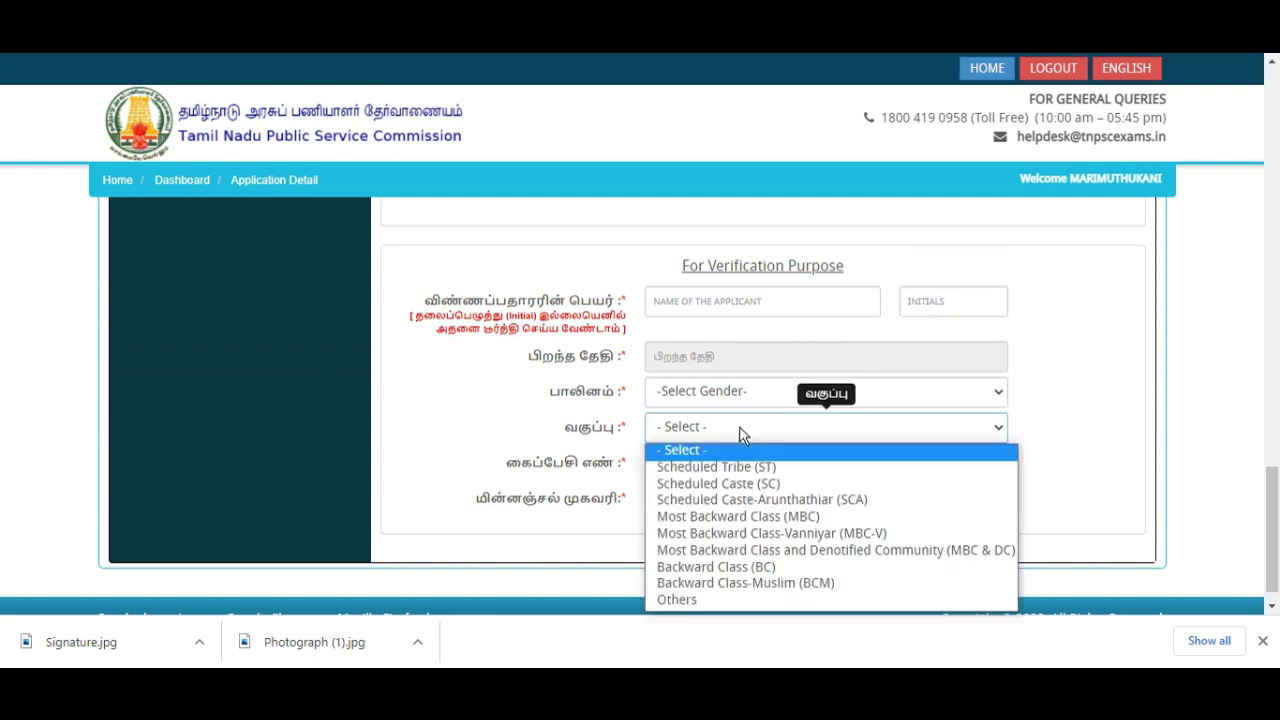
left_click(760, 566)
scroll(938, 445, "down", 1)
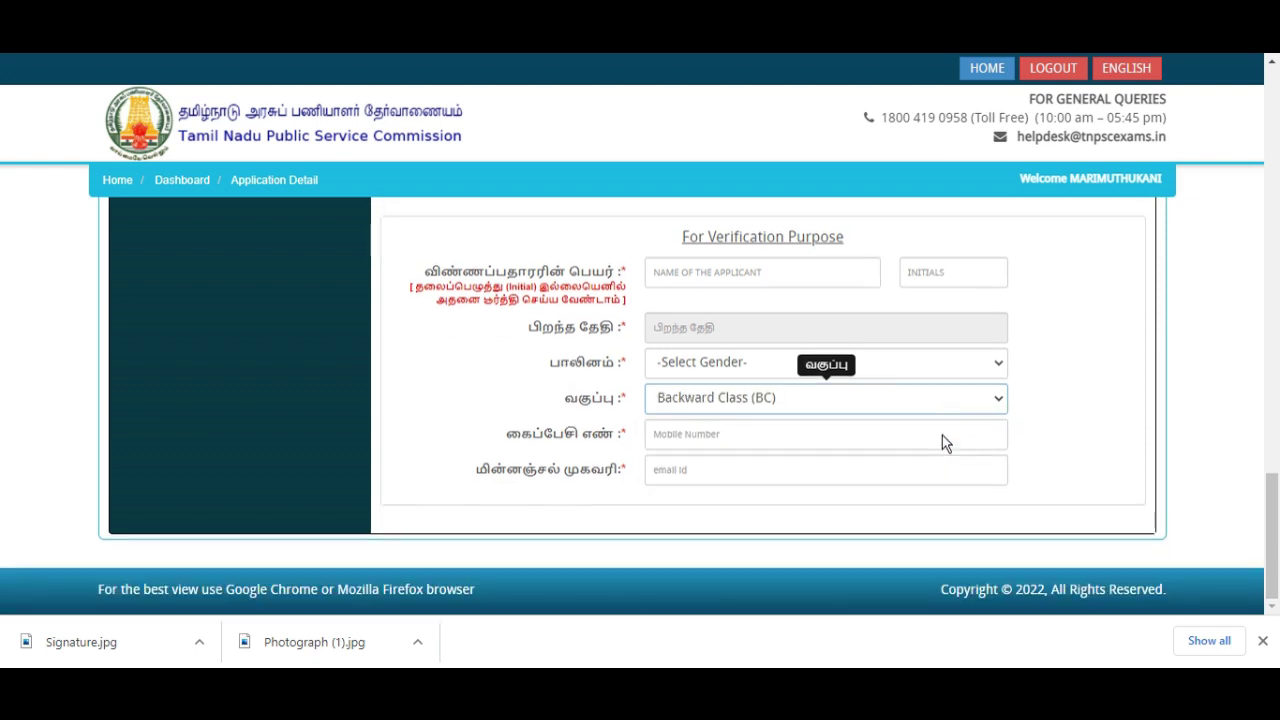
- Dismiss the downloads bar, accept the declaration below the verification details, and save the applicant details to proceed
left_click(711, 468)
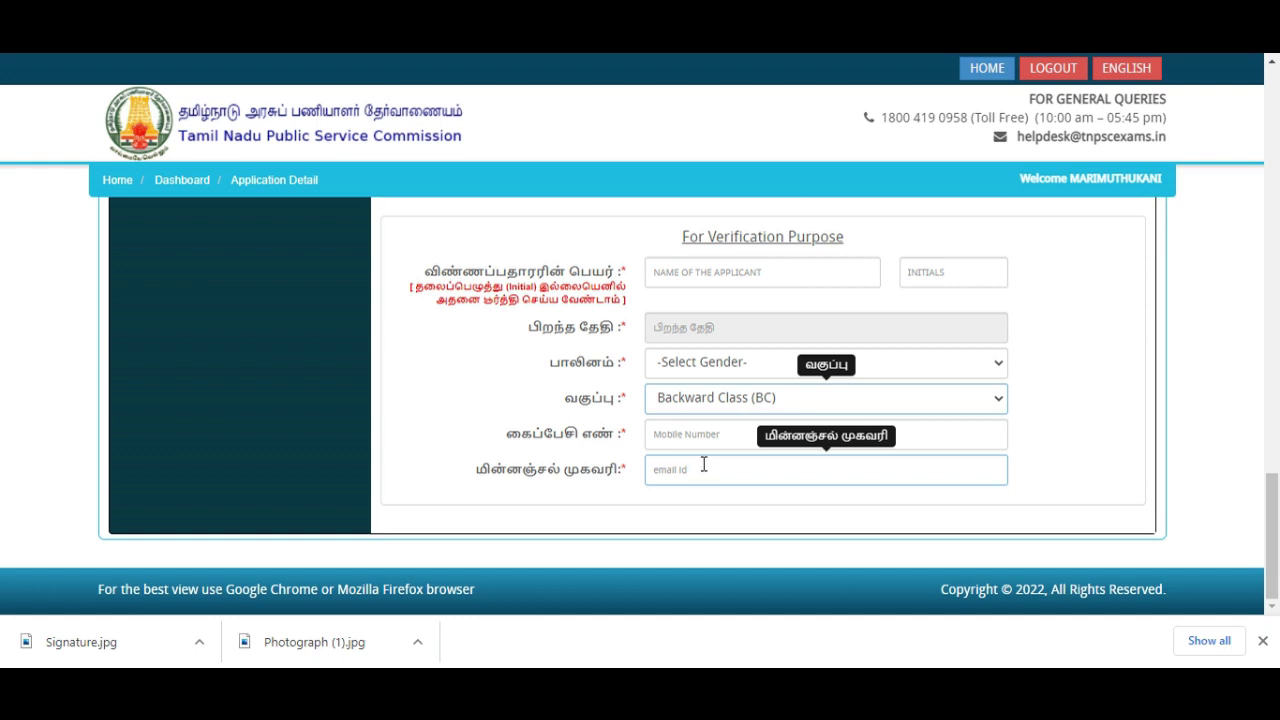
left_click(1012, 570)
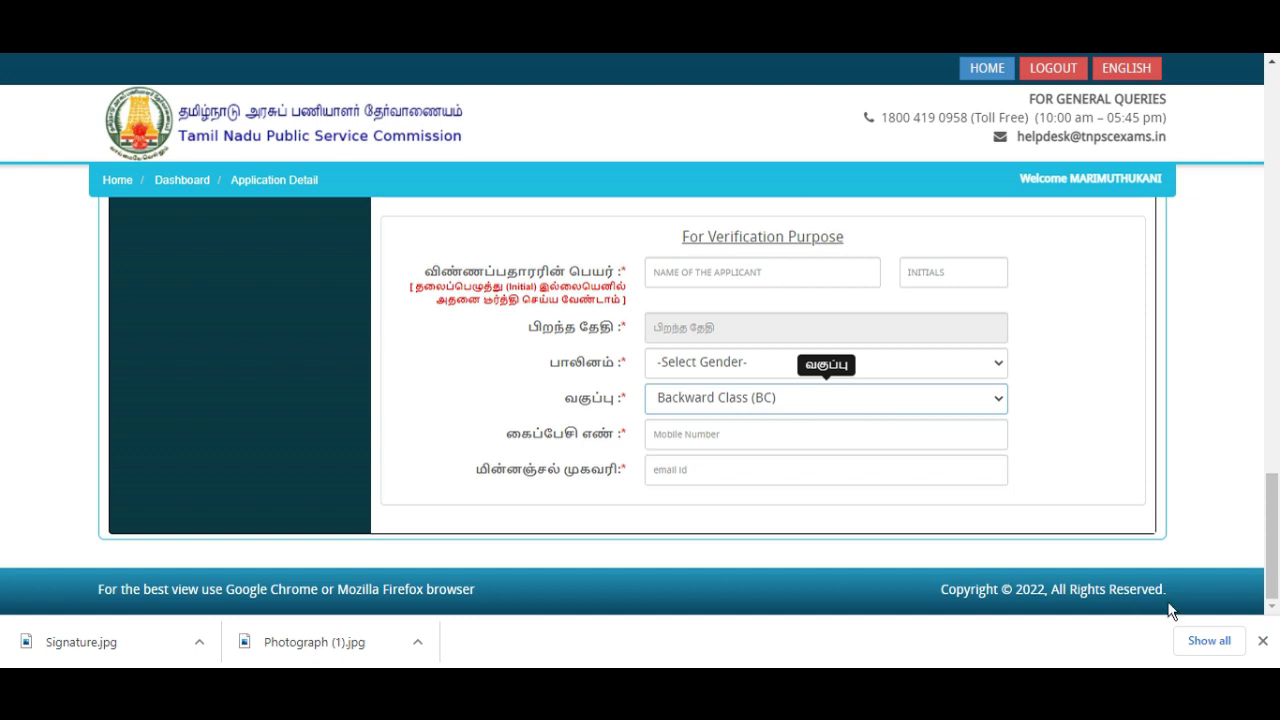
left_click(1263, 641)
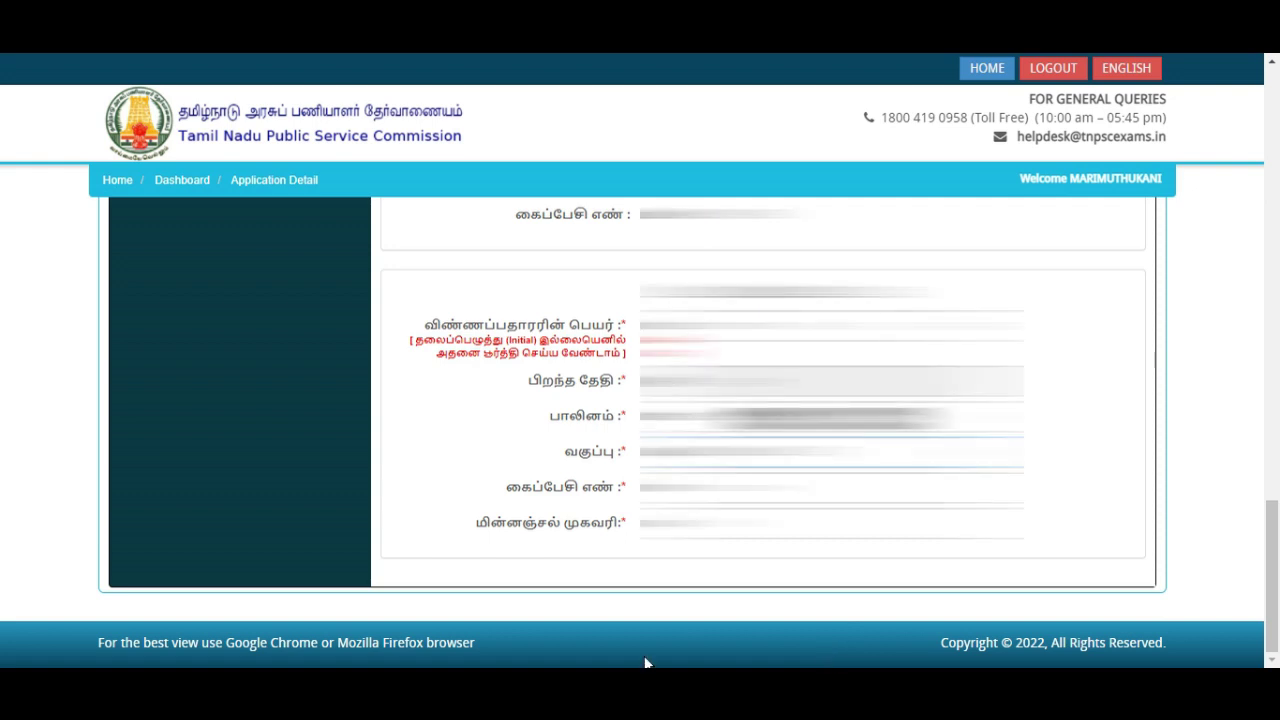
scroll(1232, 432, "down", 2)
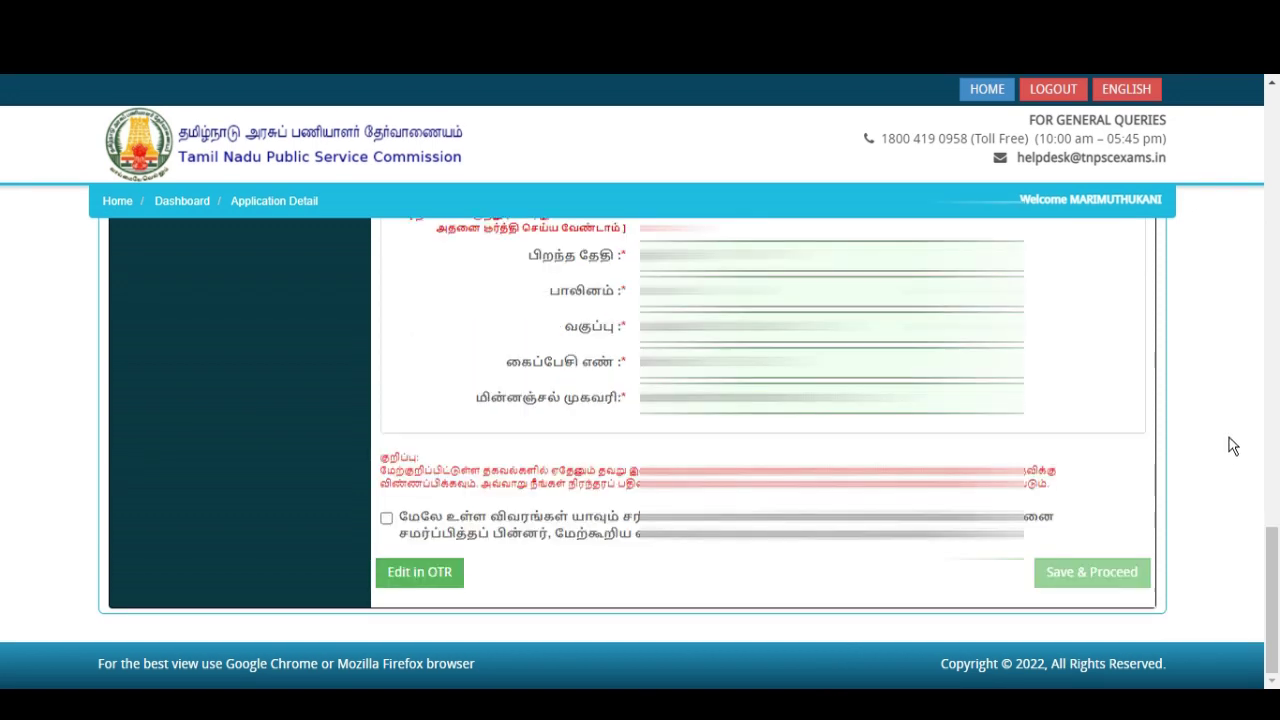
left_click(386, 518)
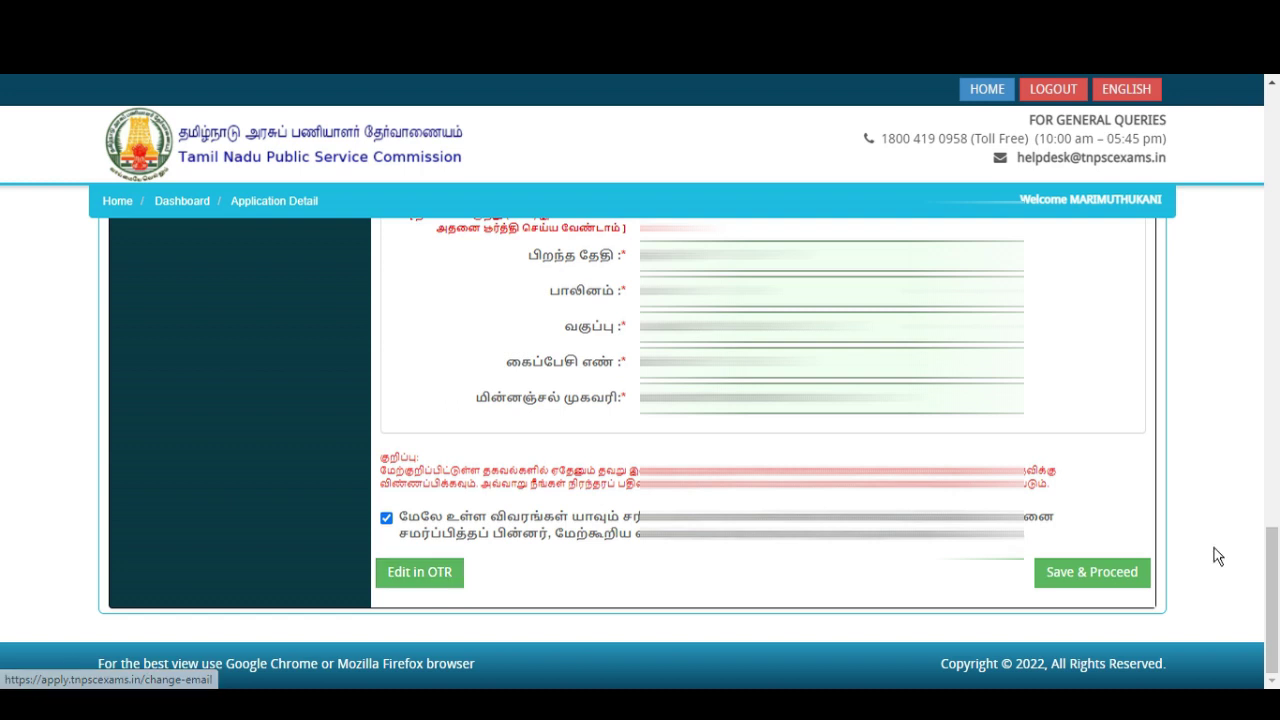
left_click(1112, 583)
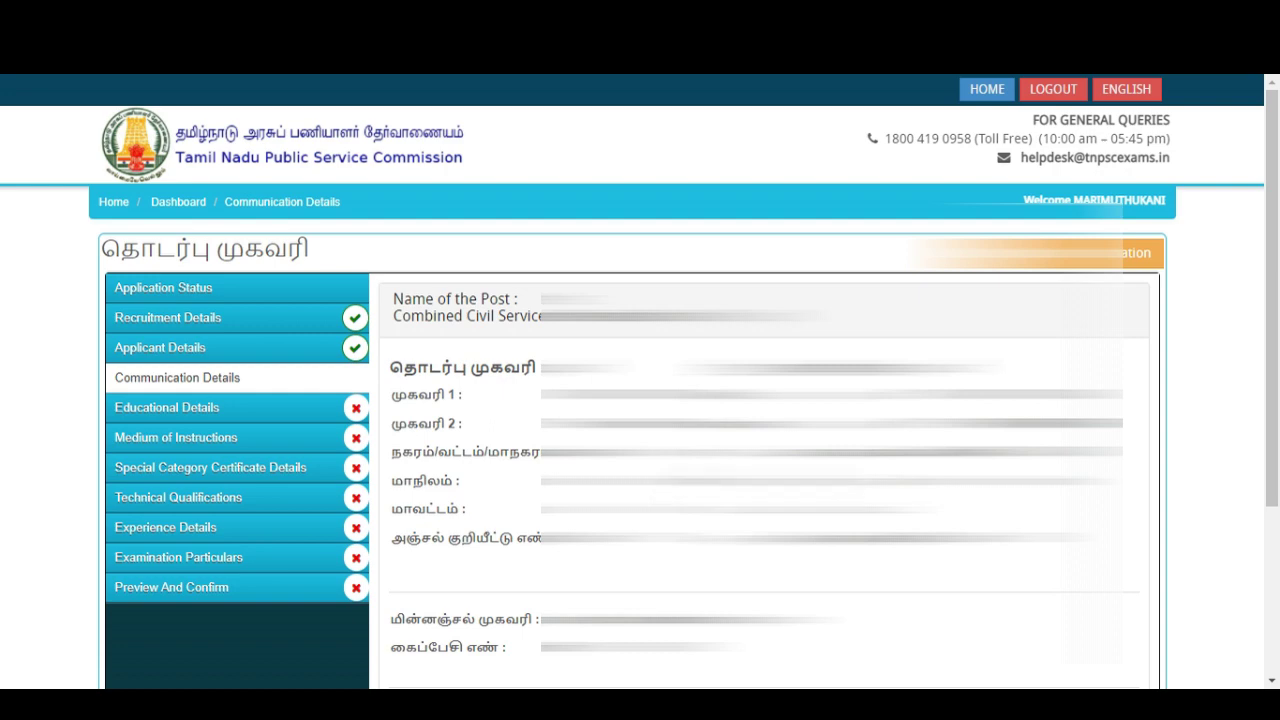
- Review the communication details, accept their declaration, and save them to proceed to the educational details
scroll(640, 450, "down", 2)
scroll(383, 557, "up", 1)
scroll(383, 557, "down", 1)
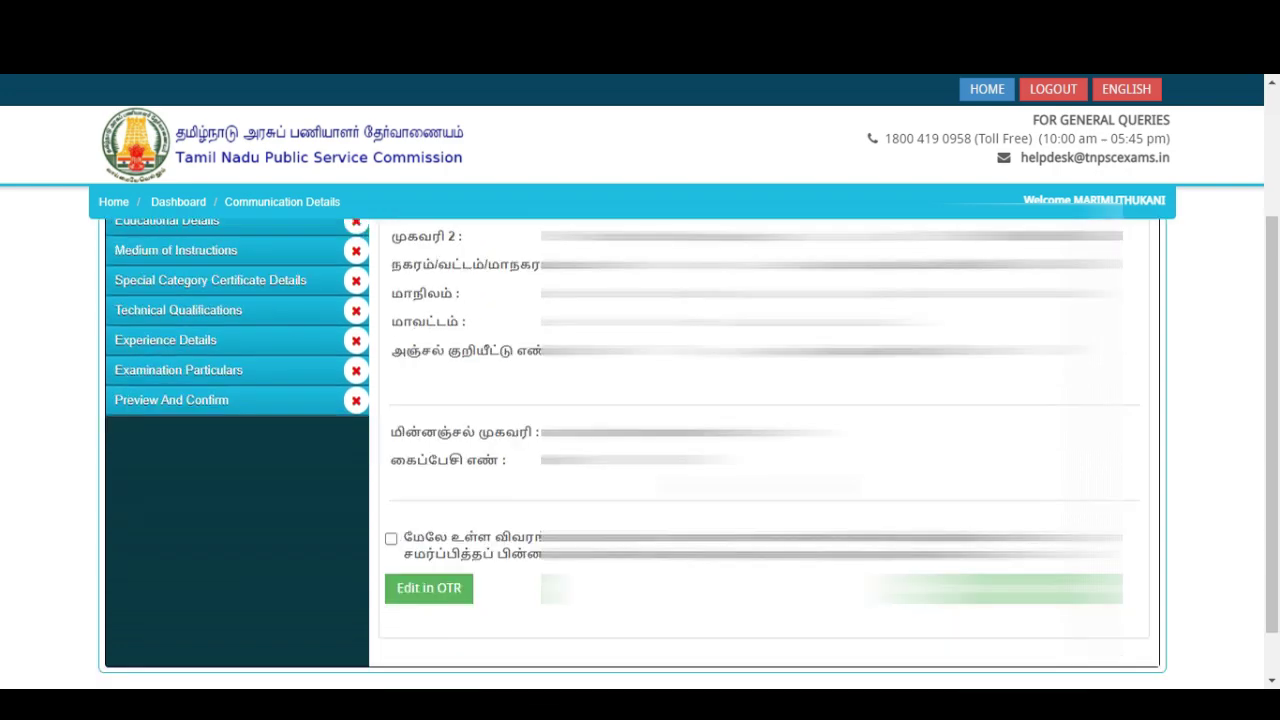
left_click(391, 538)
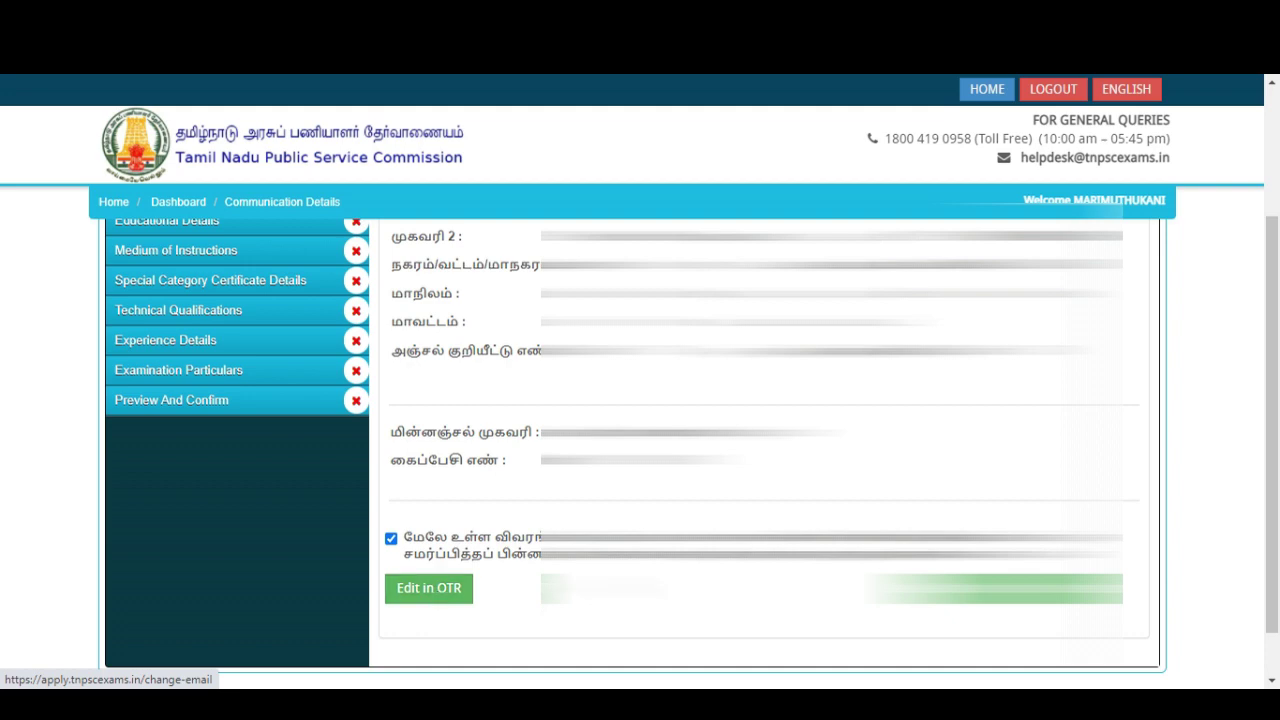
left_click(1005, 589)
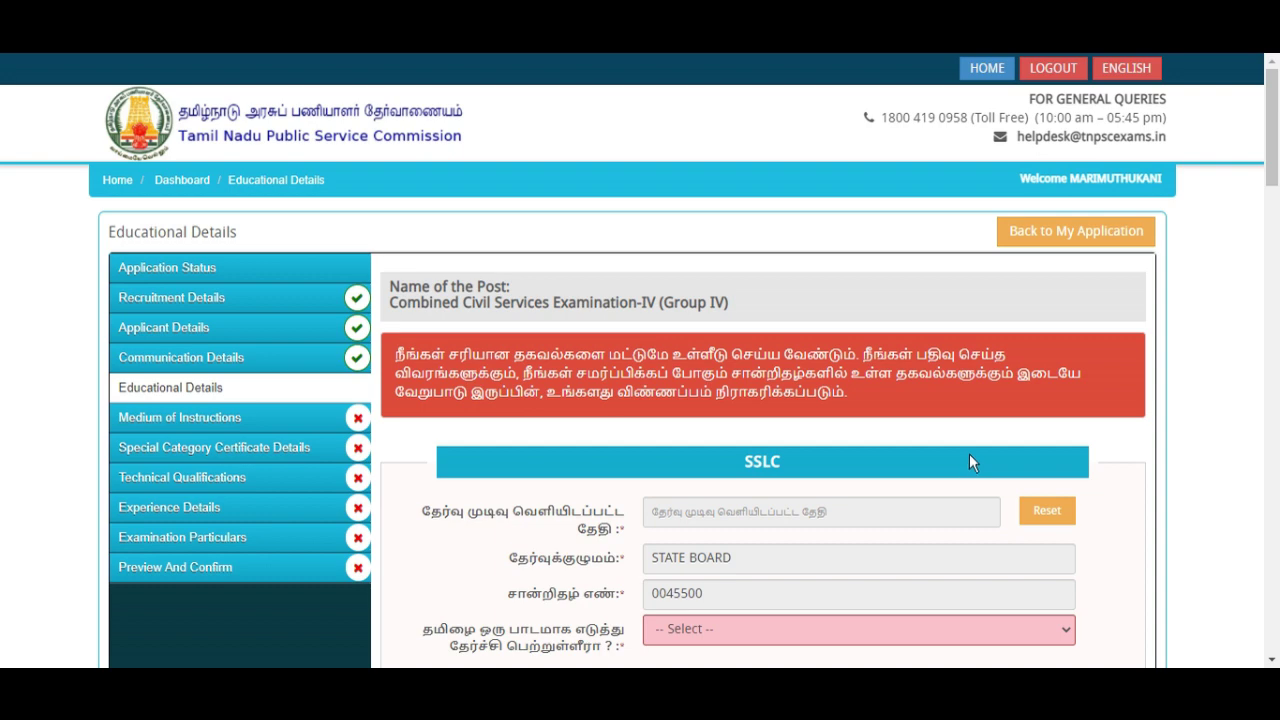
- Examine the SSLC section's result publication date field and look up that date on the sample Secondary School Leaving Certificate
scroll(923, 491, "down", 2)
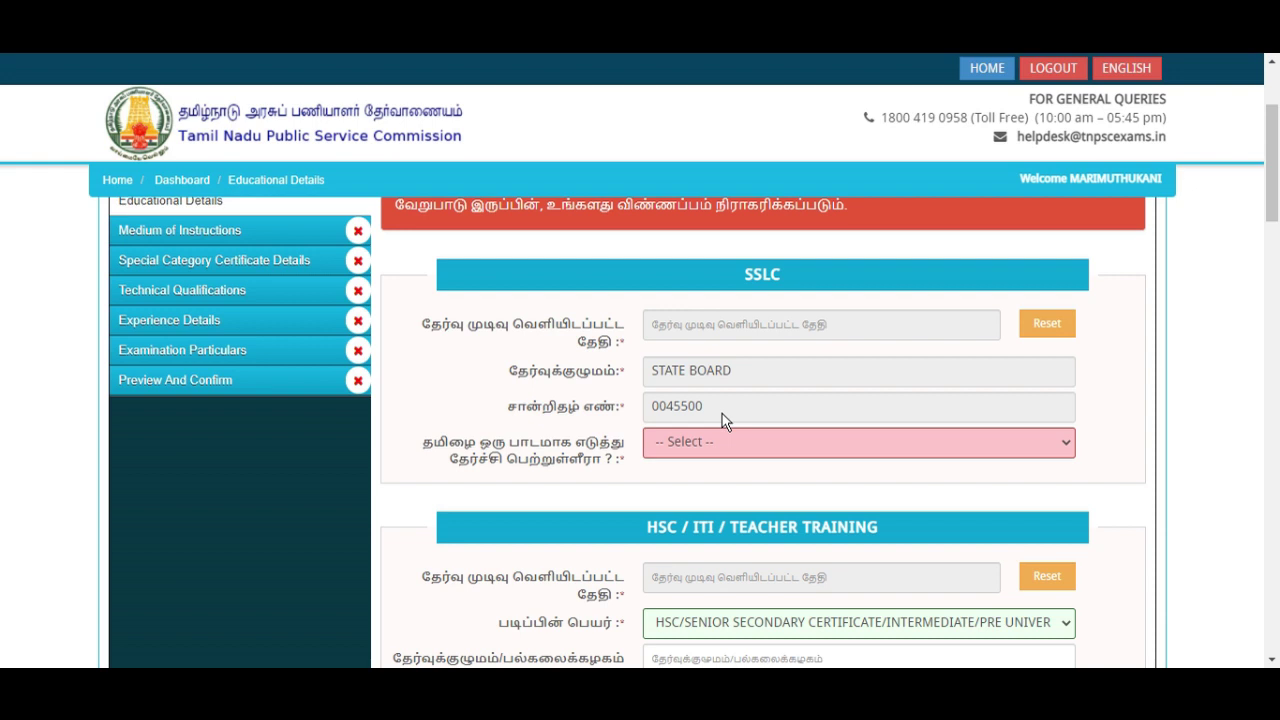
left_click(826, 326)
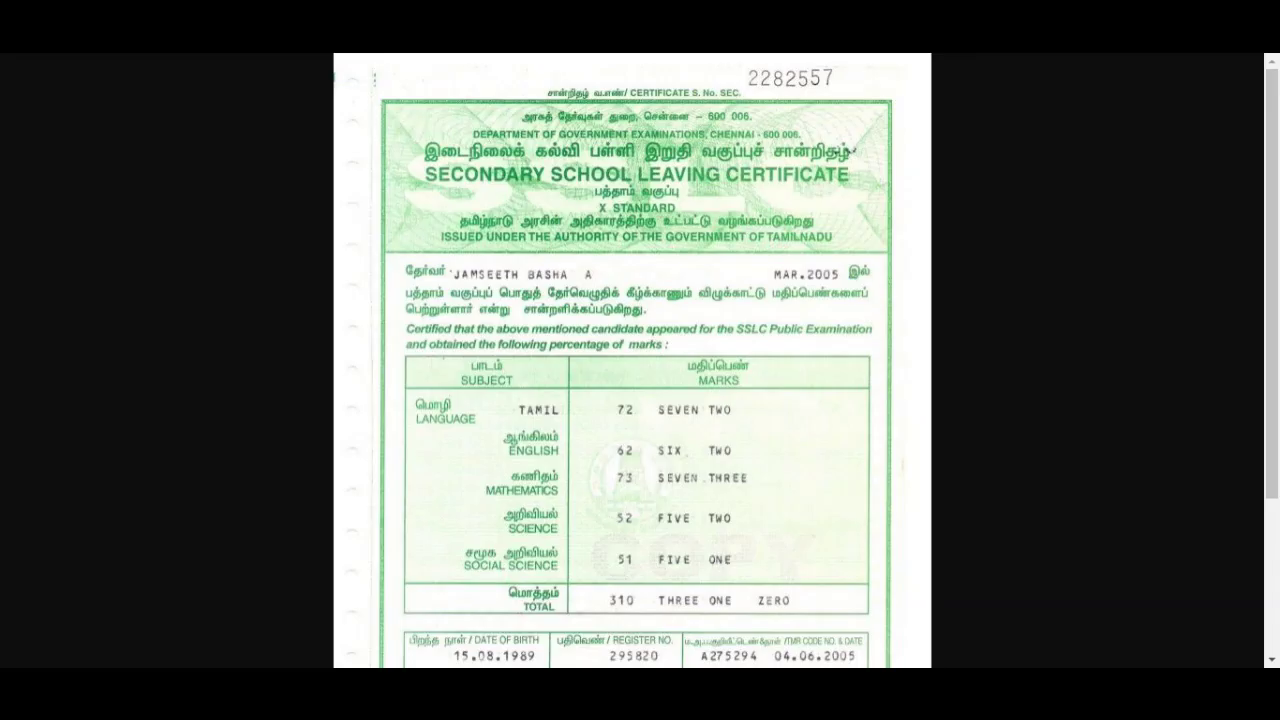
scroll(834, 357, "down", 3)
left_click(823, 474)
left_click(803, 486)
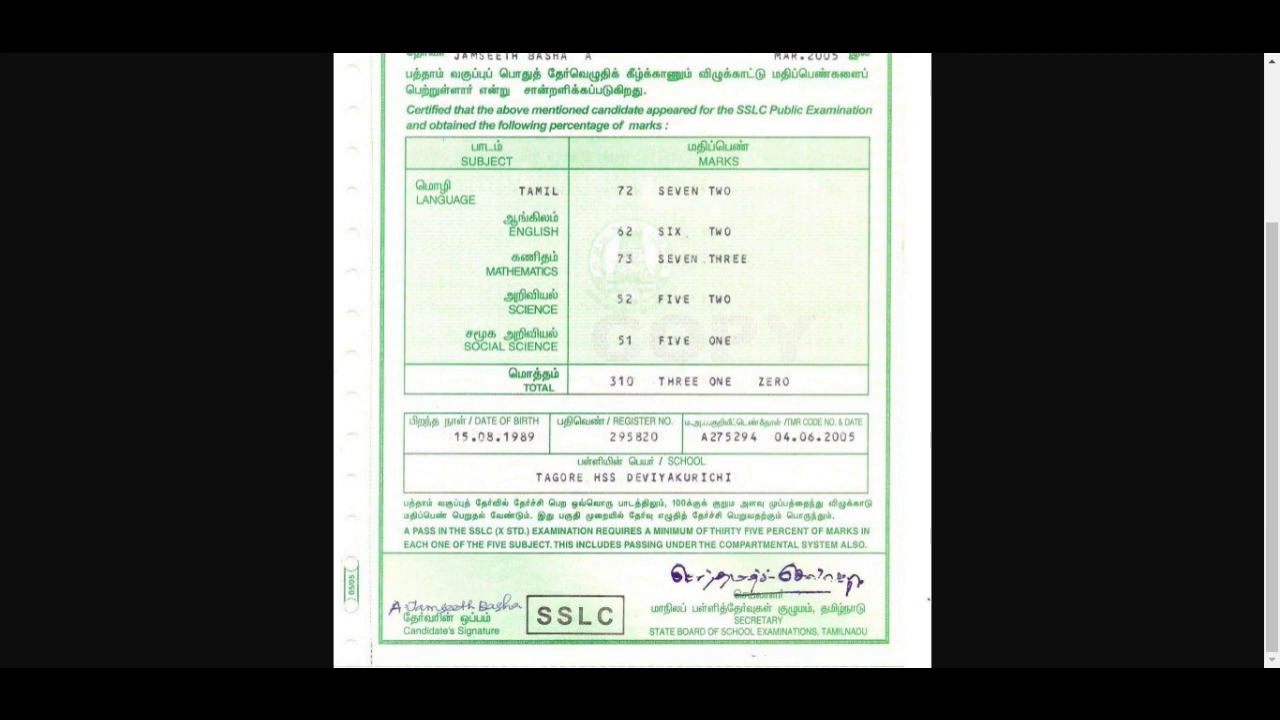
key("ctrl+Tab")
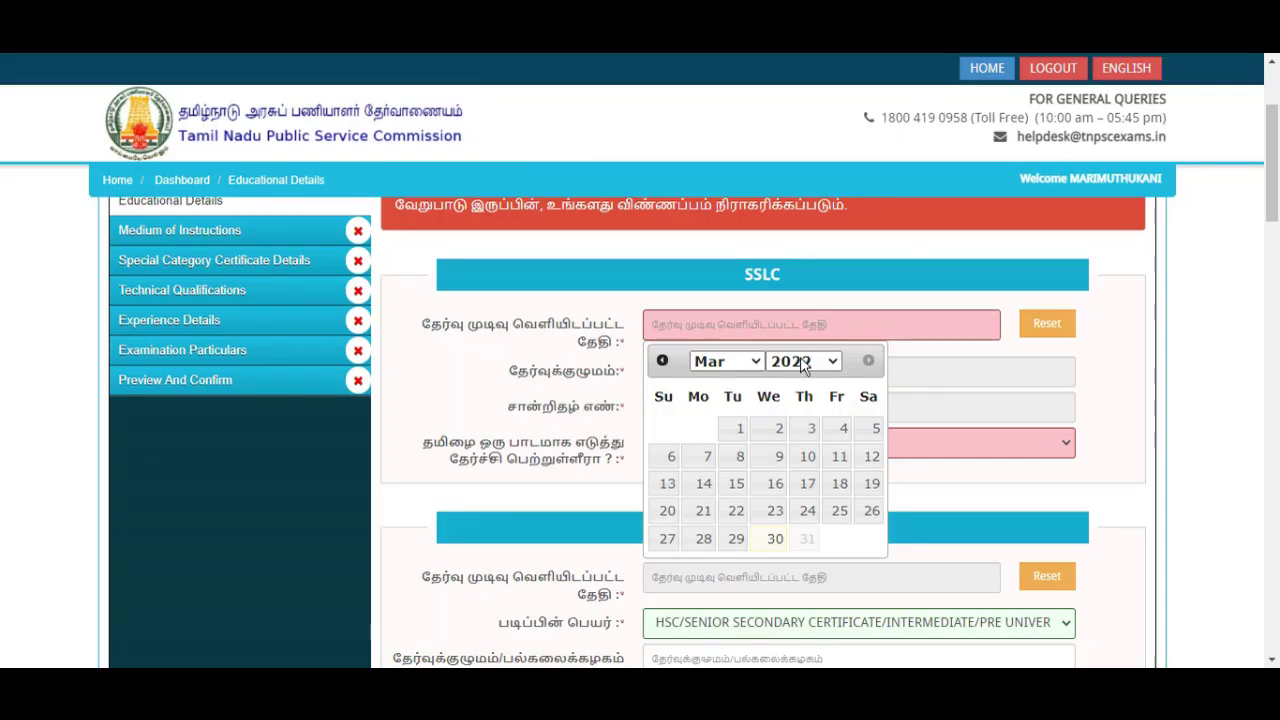
left_click(968, 370)
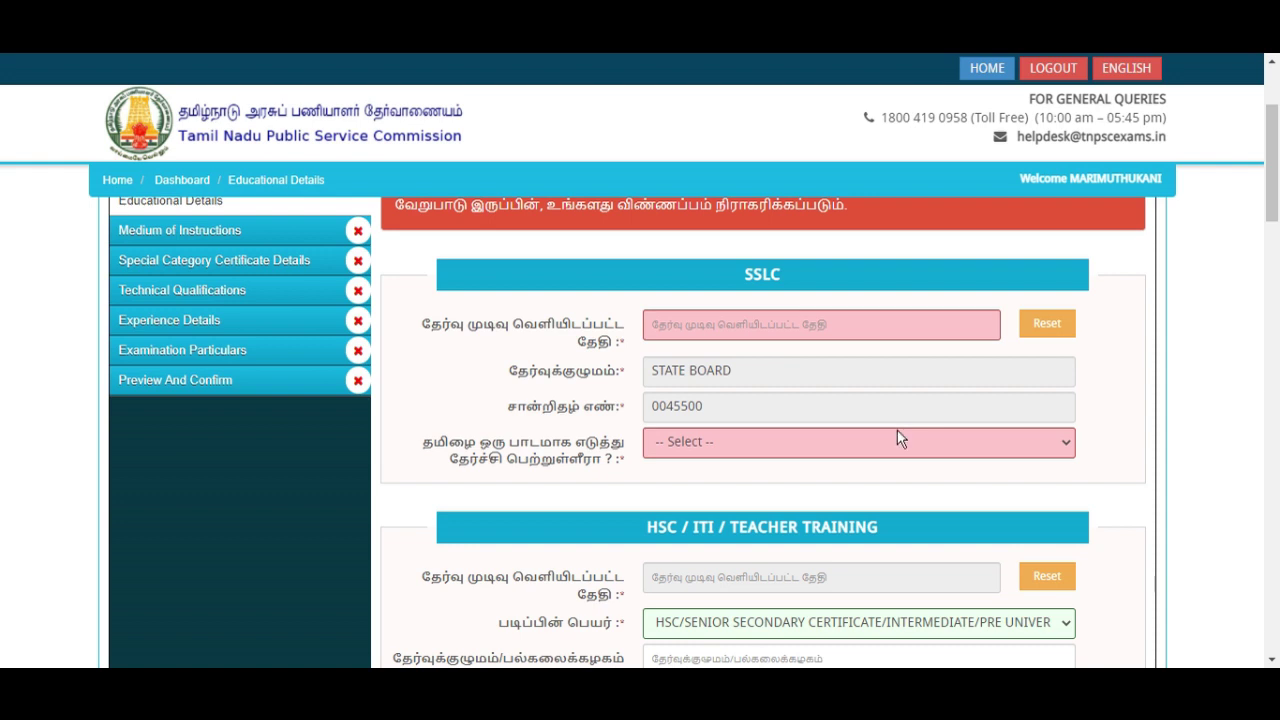
- Answer Yes to having passed with Tamil as a subject in the SSLC section
scroll(712, 455, "down", 1)
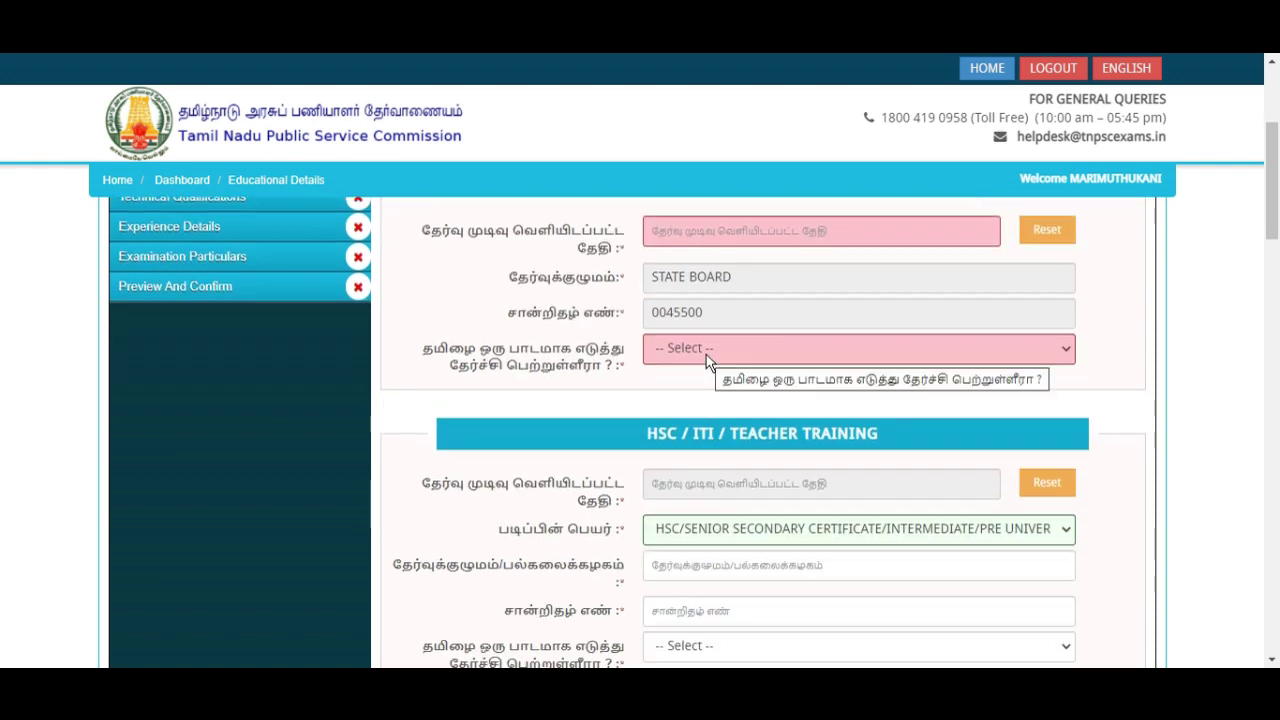
left_click(707, 350)
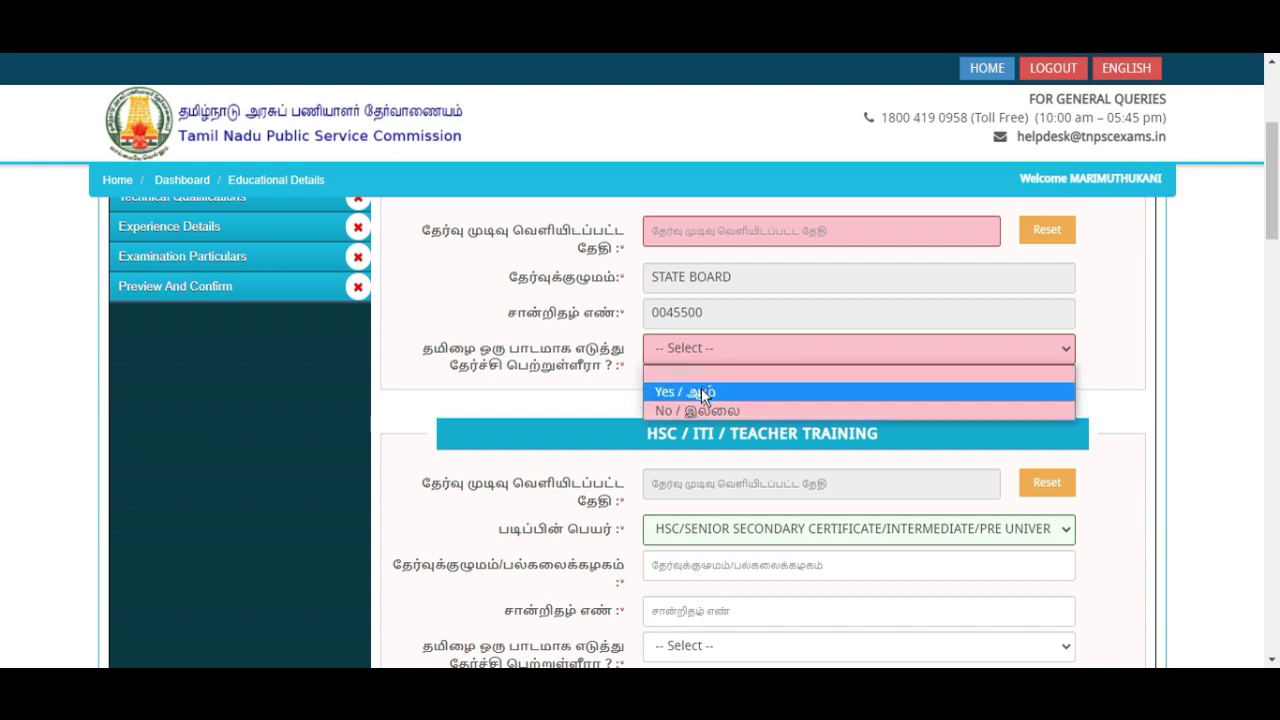
left_click(701, 392)
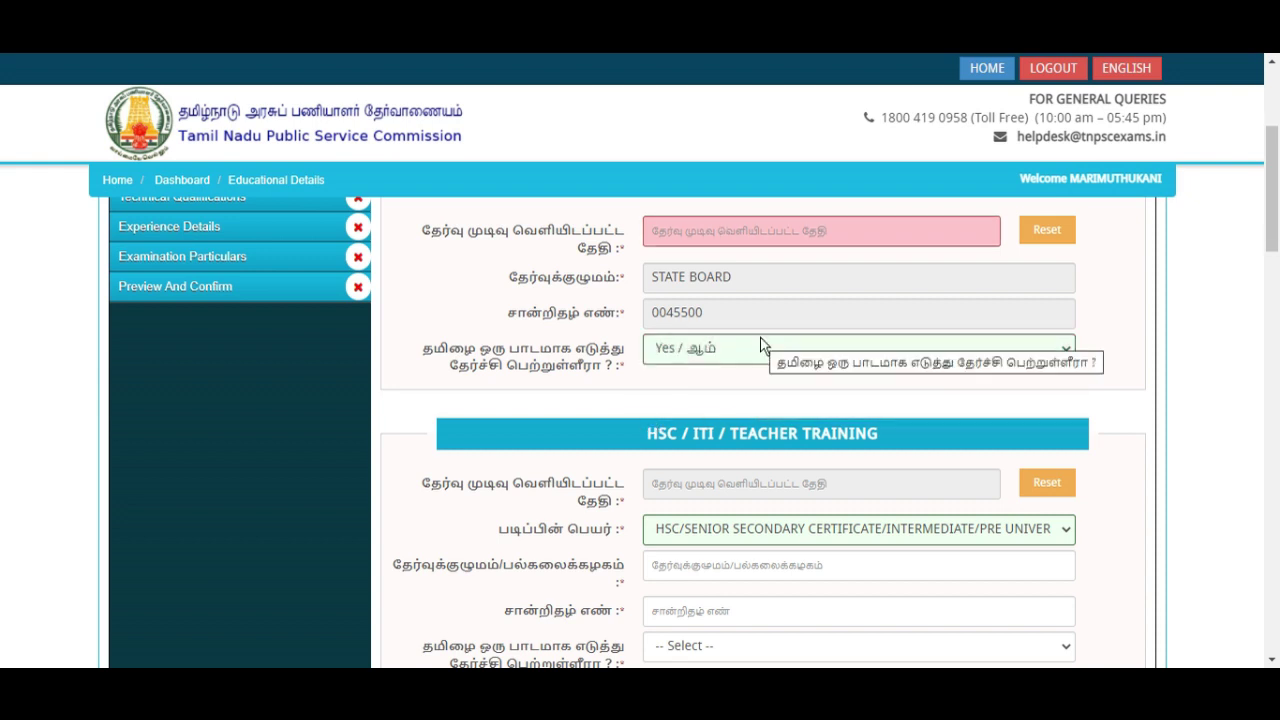
- Set the course name in the HSC / ITI / Teacher Training section to HSC/Senior Secondary Certificate/Intermediate/Pre University
scroll(762, 350, "down", 1)
scroll(762, 352, "down", 1)
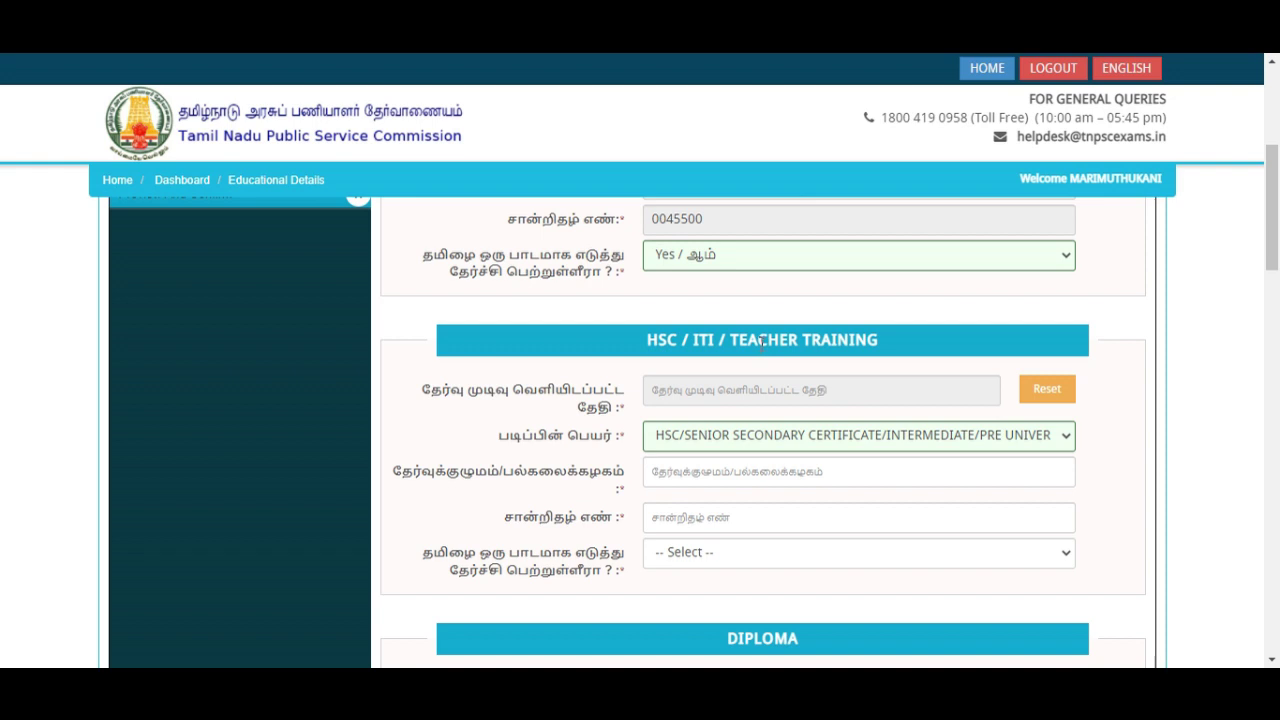
left_click(691, 434)
left_click(694, 434)
left_click(699, 442)
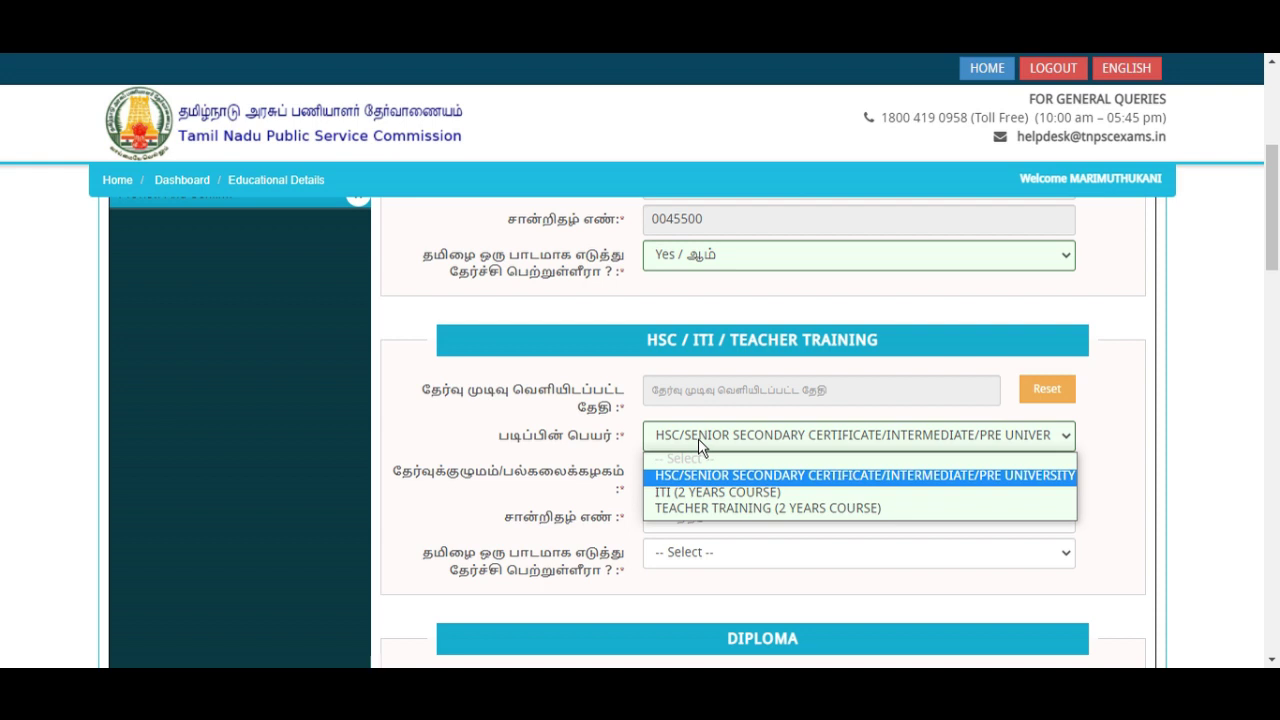
left_click(712, 457)
left_click(711, 449)
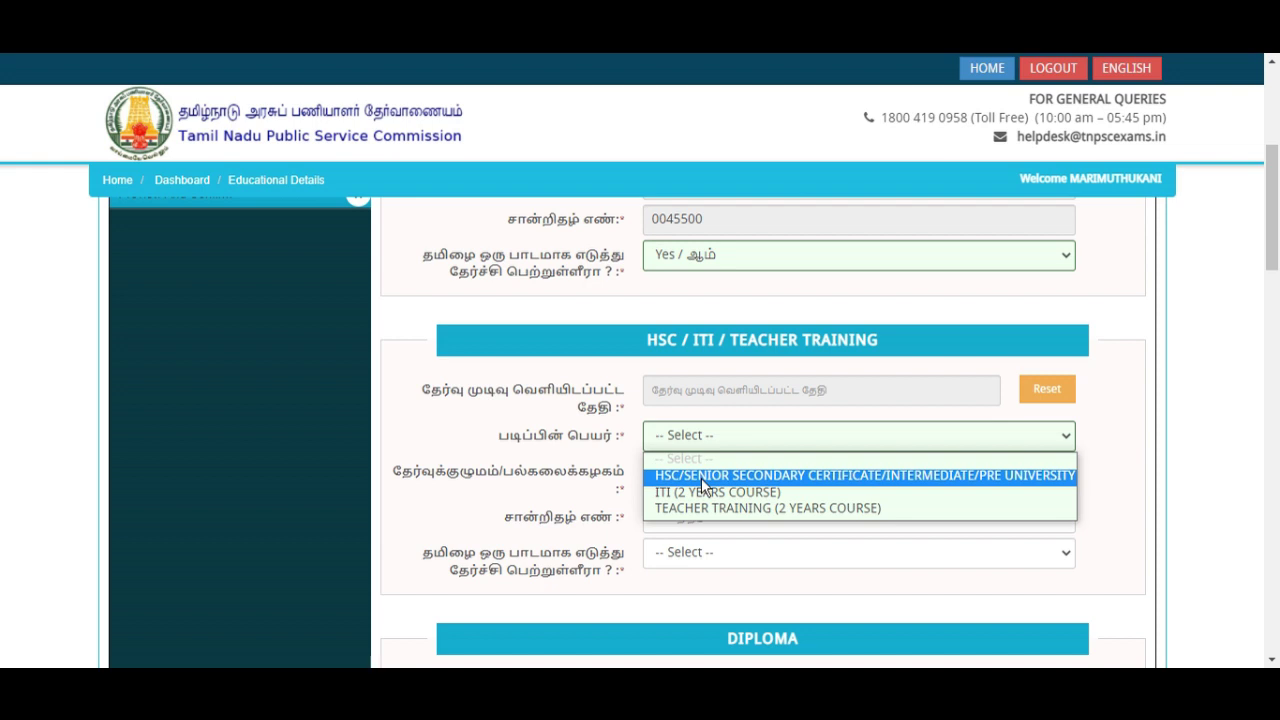
left_click(701, 477)
left_click(712, 452)
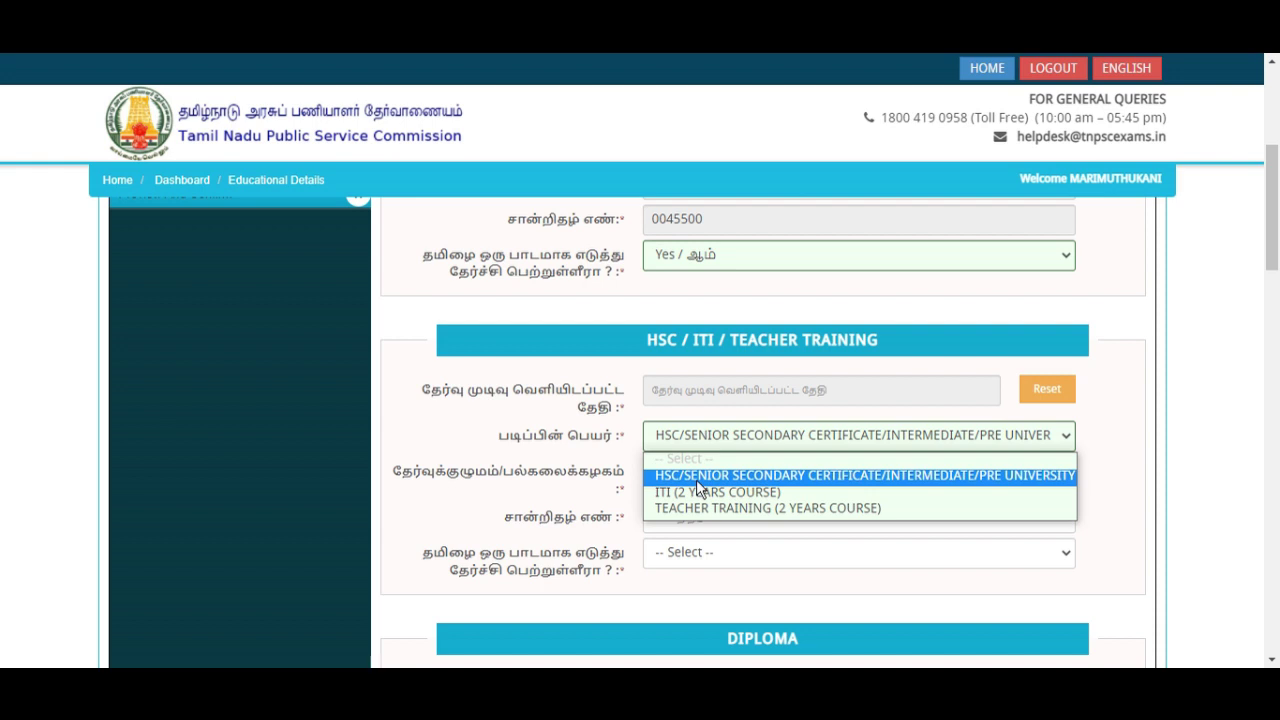
left_click(696, 479)
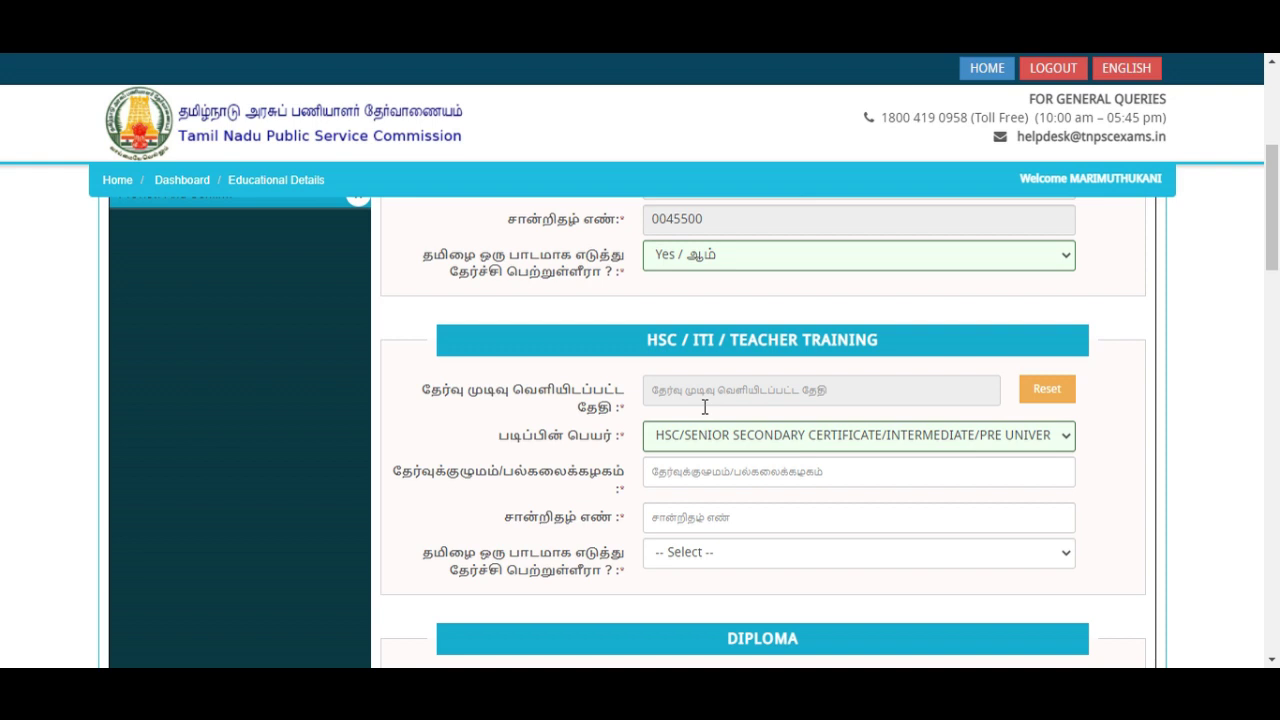
- Examine the HSC section's board, certificate number and Tamil subject fields, checking the sample Higher Secondary Course Certificate for the certificate number
left_click(661, 478)
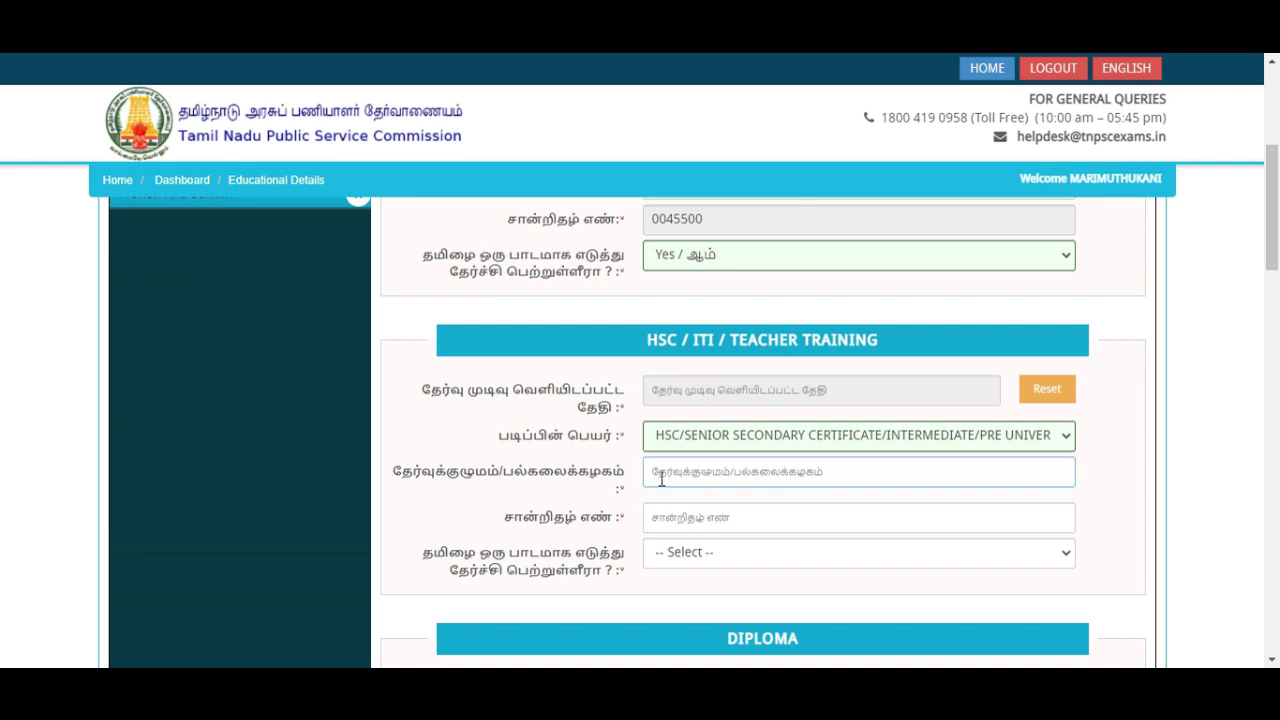
scroll(661, 479, "down", 1)
left_click(673, 438)
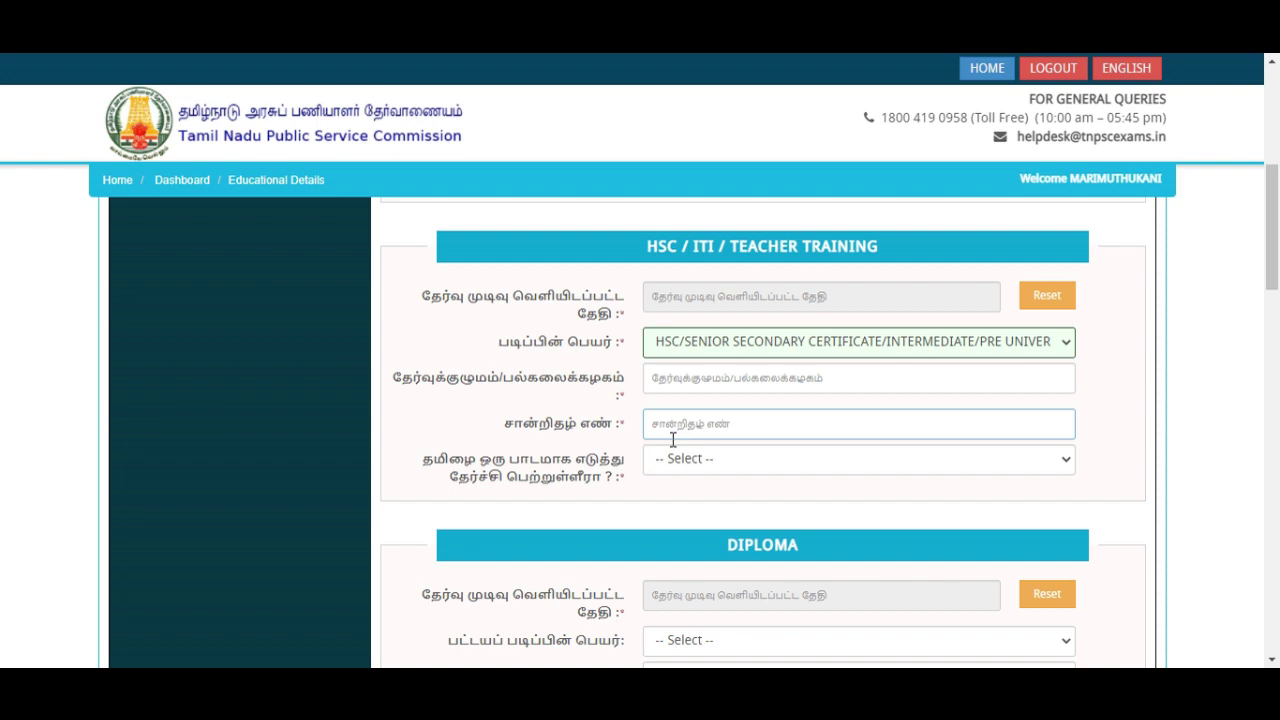
key("alt+Tab")
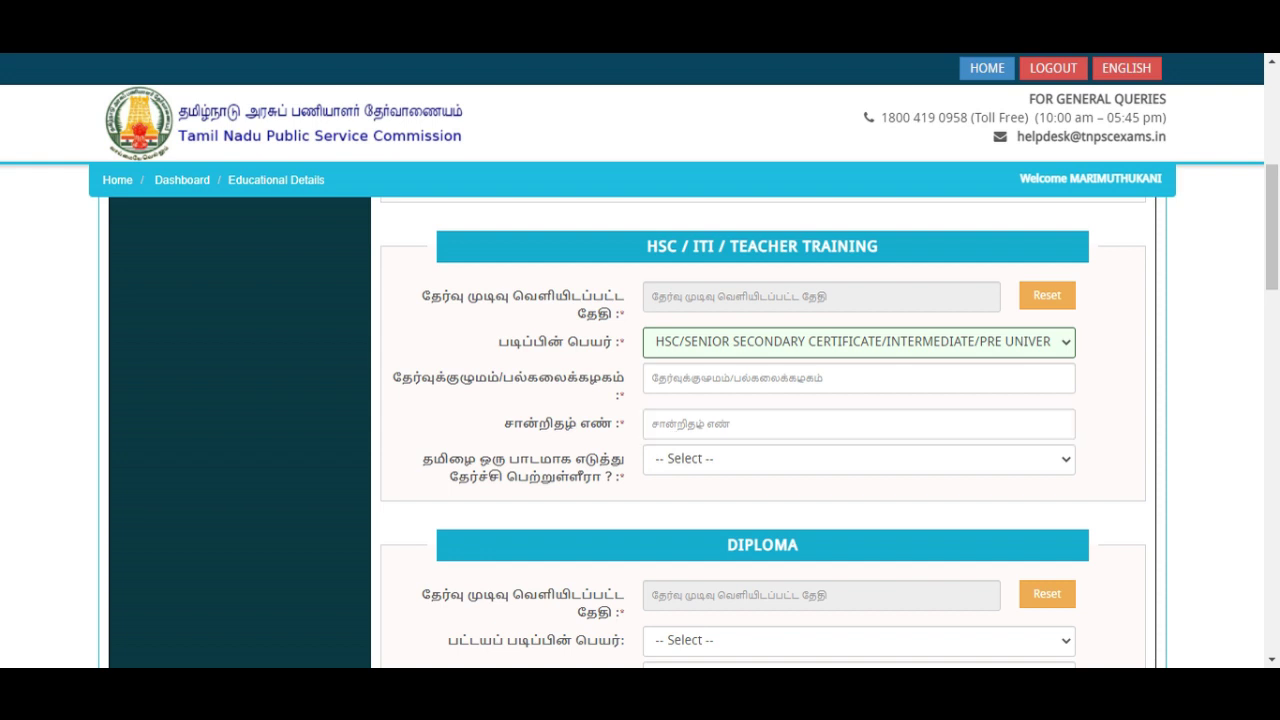
left_click(956, 246)
scroll(956, 246, "up", 4)
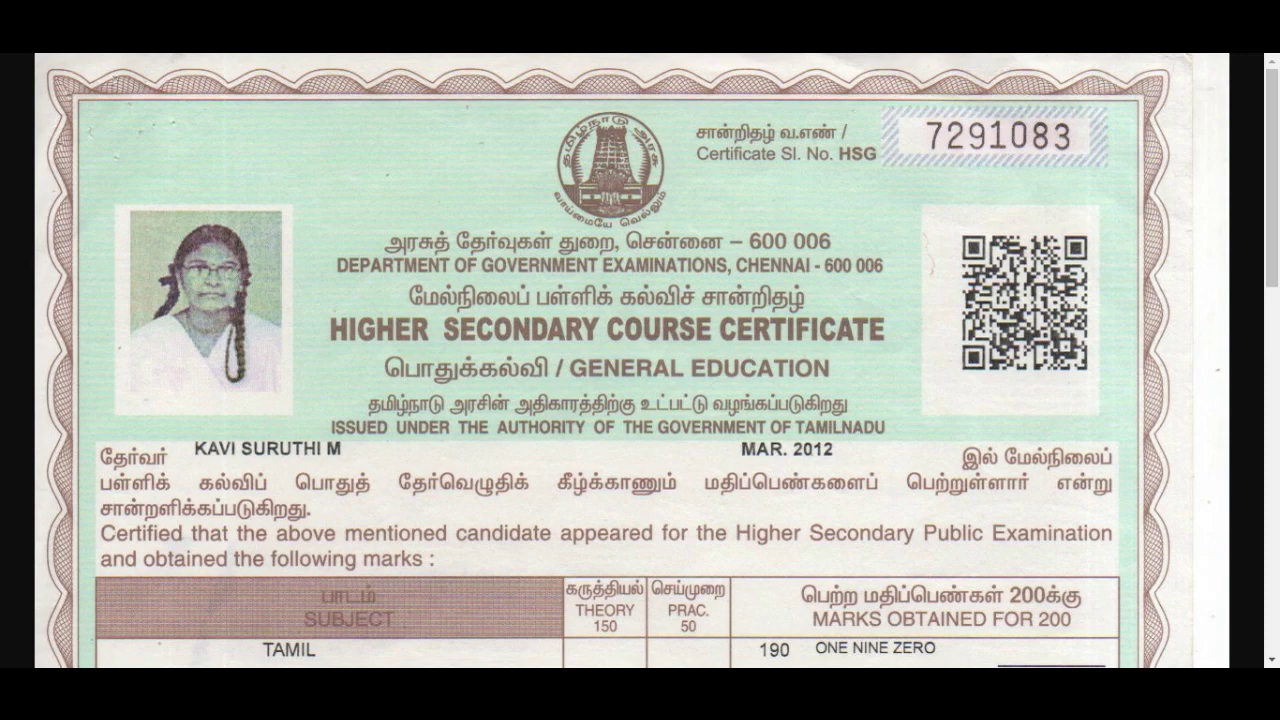
key("alt+Tab")
scroll(735, 430, "down", 1)
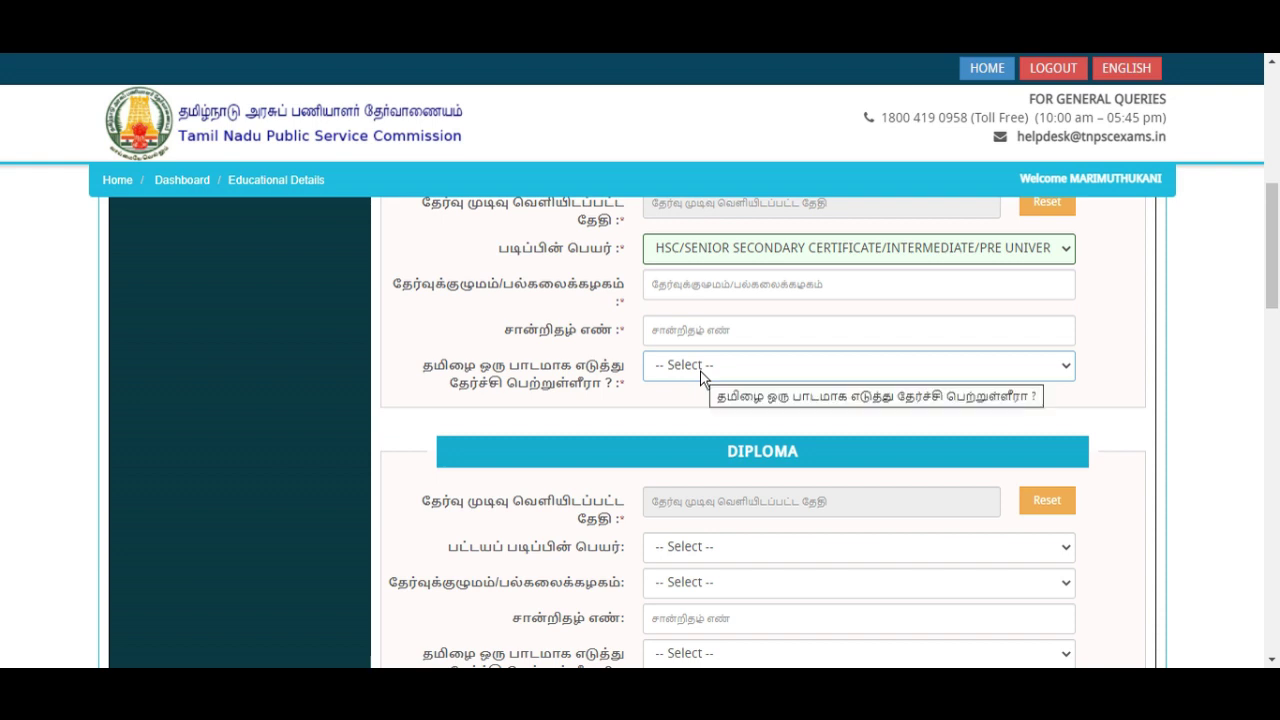
left_click(703, 372)
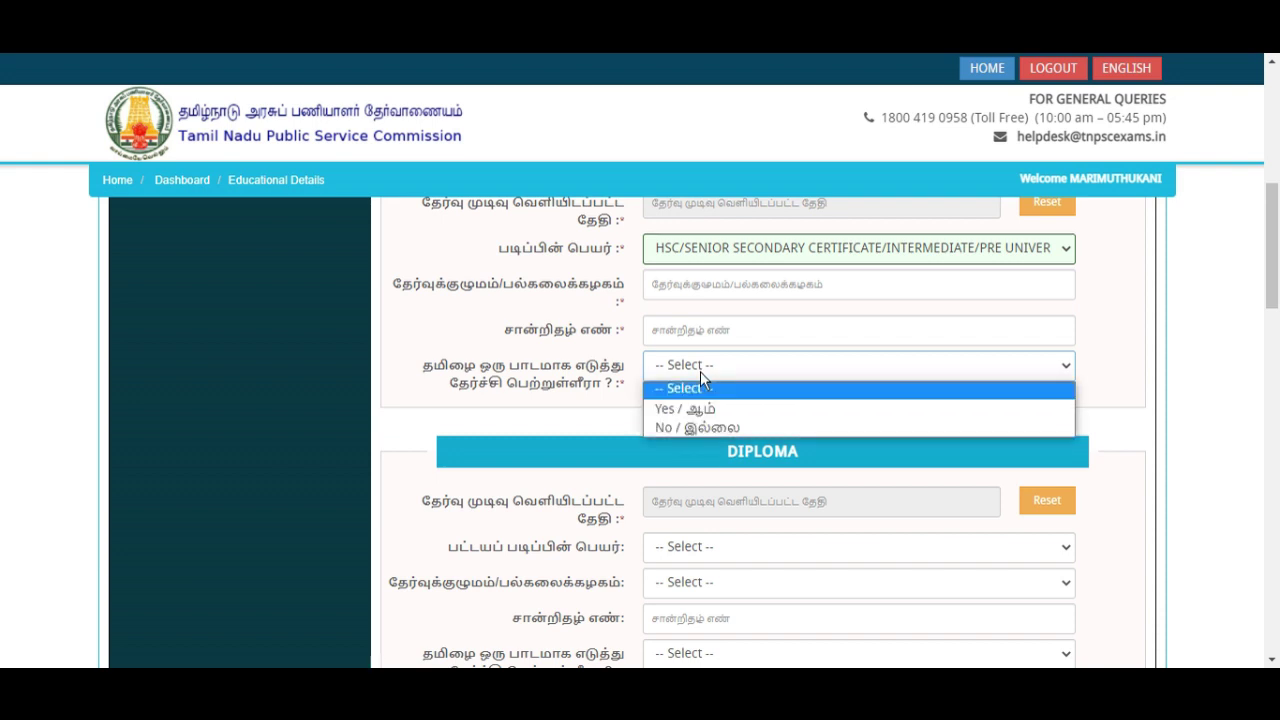
left_click(565, 422)
- Review the fields requested in the Diploma and UG Degree sections of the educational details
scroll(583, 432, "down", 1)
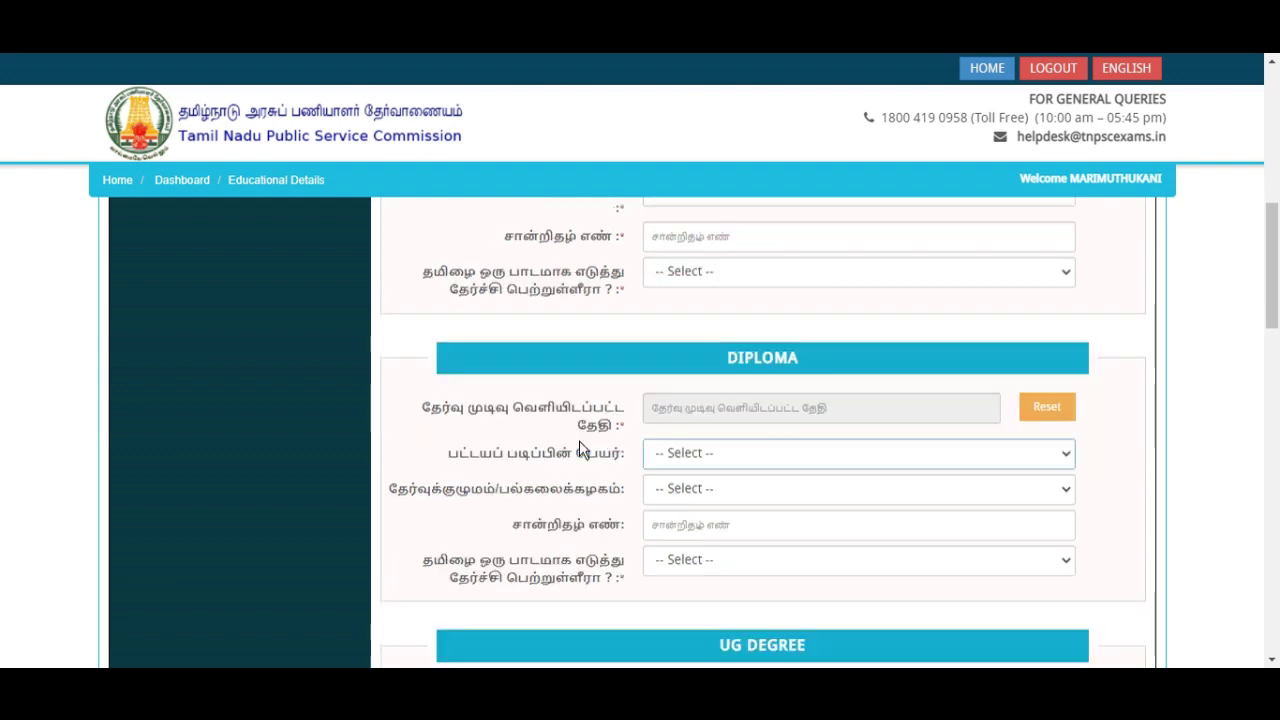
scroll(590, 455, "down", 1)
left_click(608, 436)
scroll(608, 445, "down", 3)
left_click(608, 450)
left_click(599, 436)
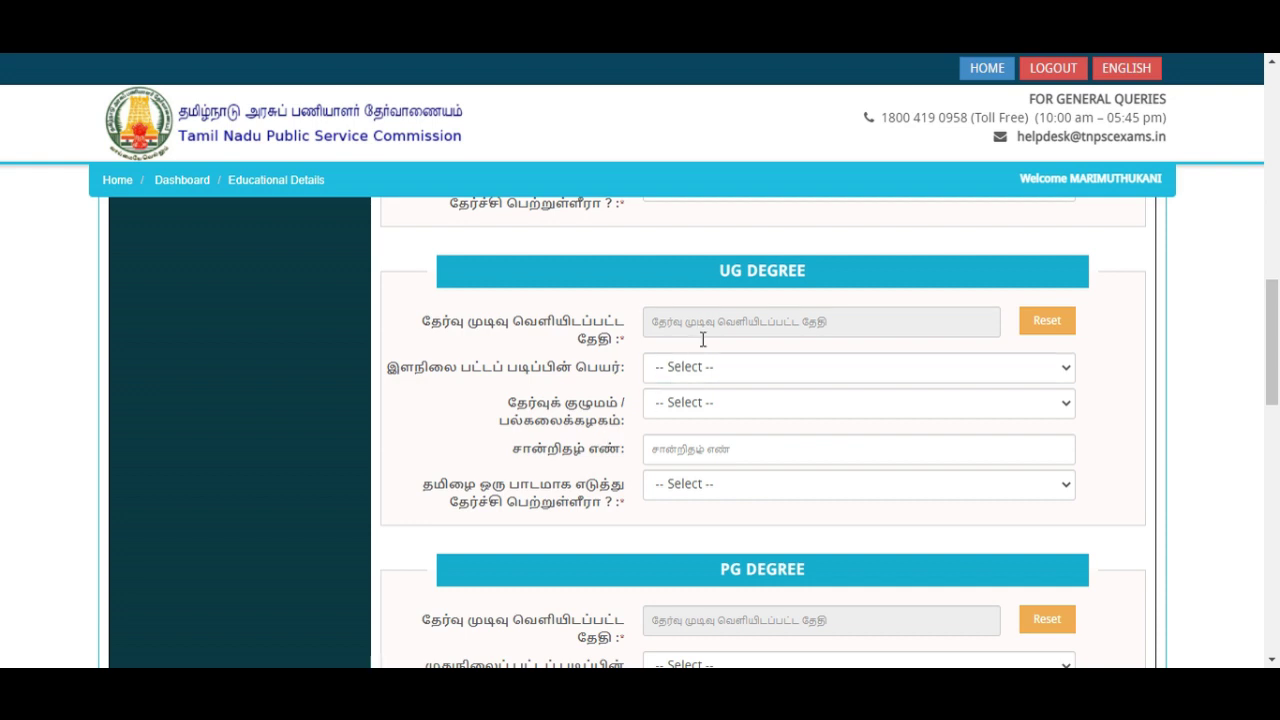
- Review the fields requested in the UG Degree, PG Degree, IPG Degree, M.Phil and Ph.D sections of the educational details
left_click(706, 369)
scroll(706, 370, "down", 1)
left_click(717, 400)
scroll(715, 405, "down", 1)
scroll(713, 405, "down", 10)
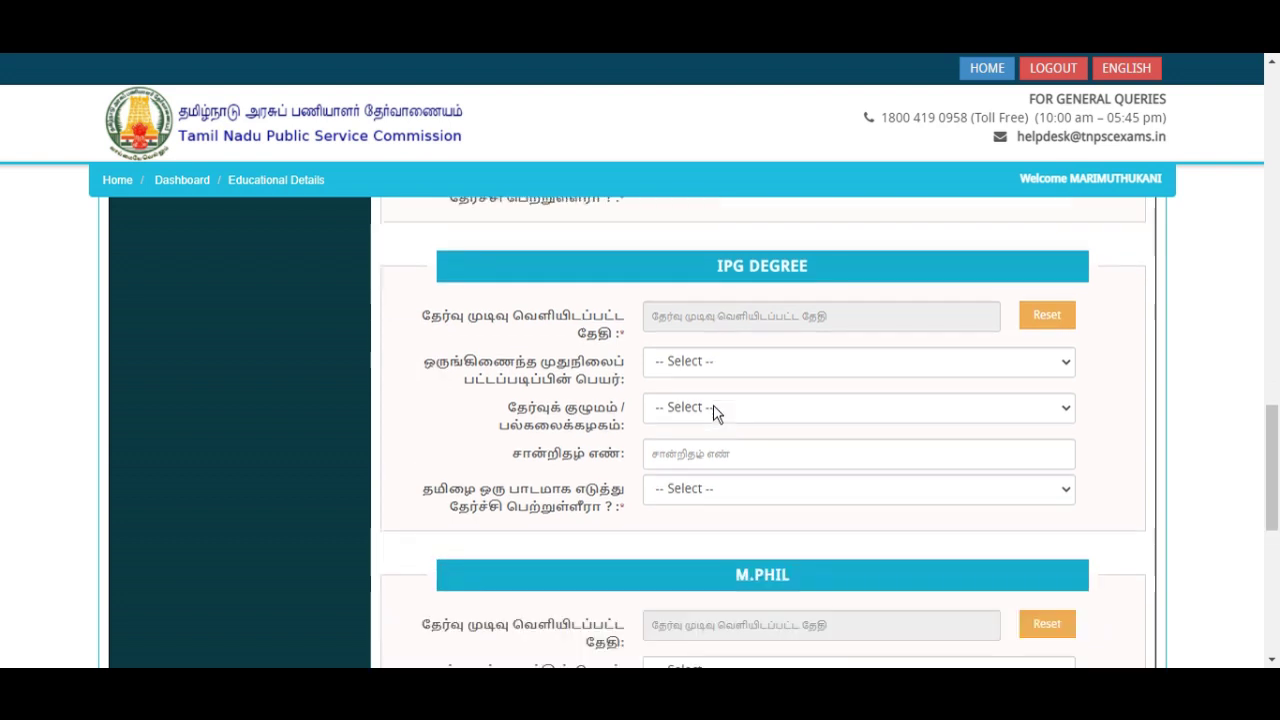
left_click(715, 405)
left_click(716, 432)
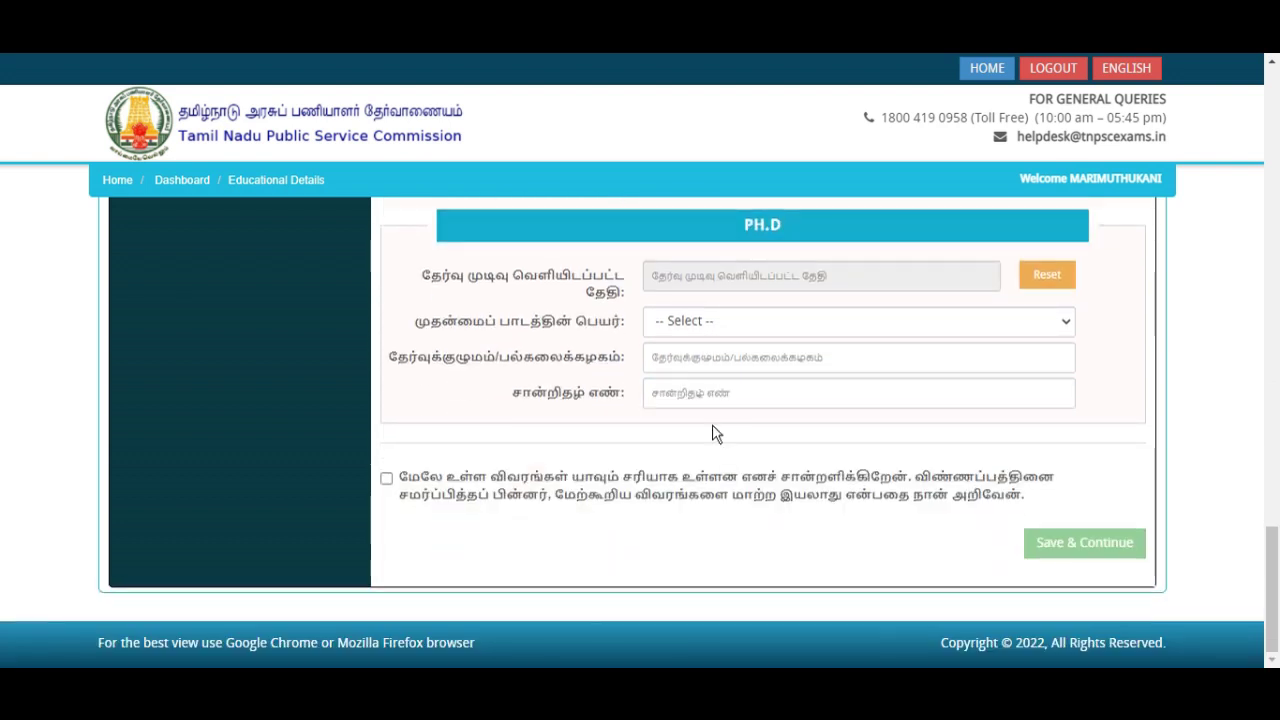
- Accept the declaration for the educational details, save them and confirm that the furnished details are correct
left_click(387, 480)
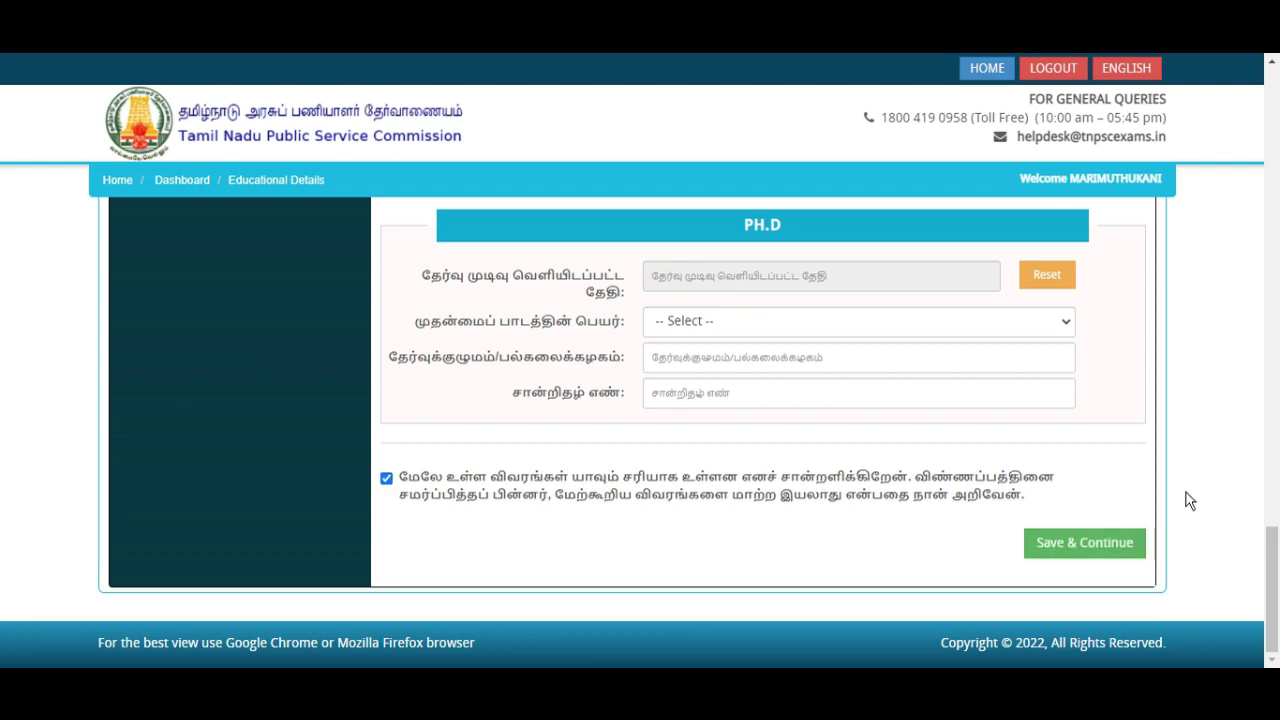
left_click(1105, 555)
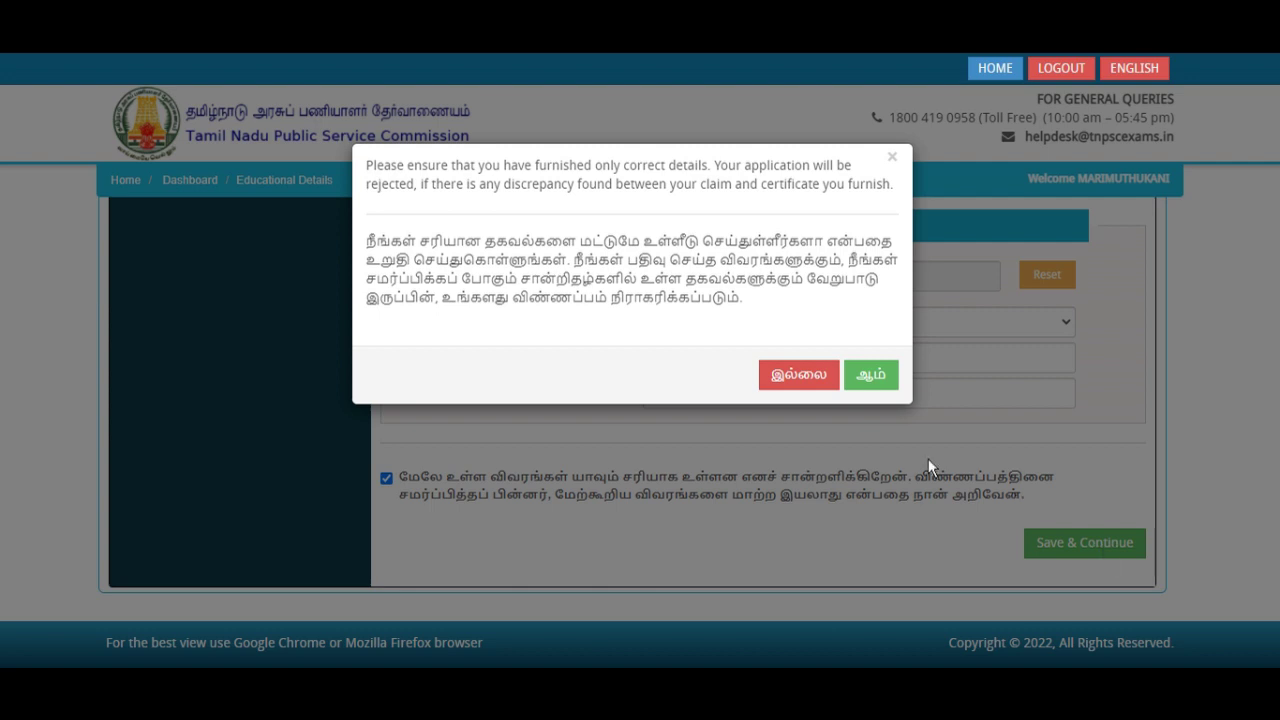
left_click(871, 374)
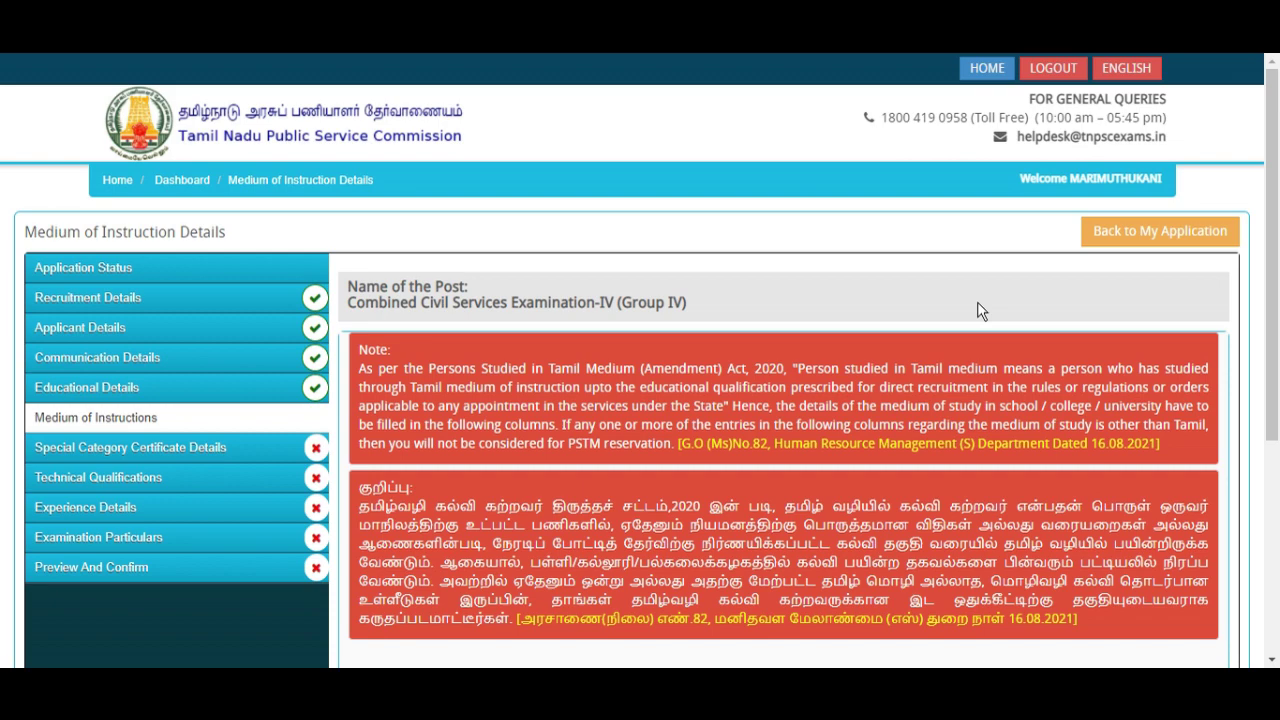
- Answer Yes to claiming the PSTM (Tamil medium) reservation in the medium of instruction details
scroll(932, 312, "down", 3)
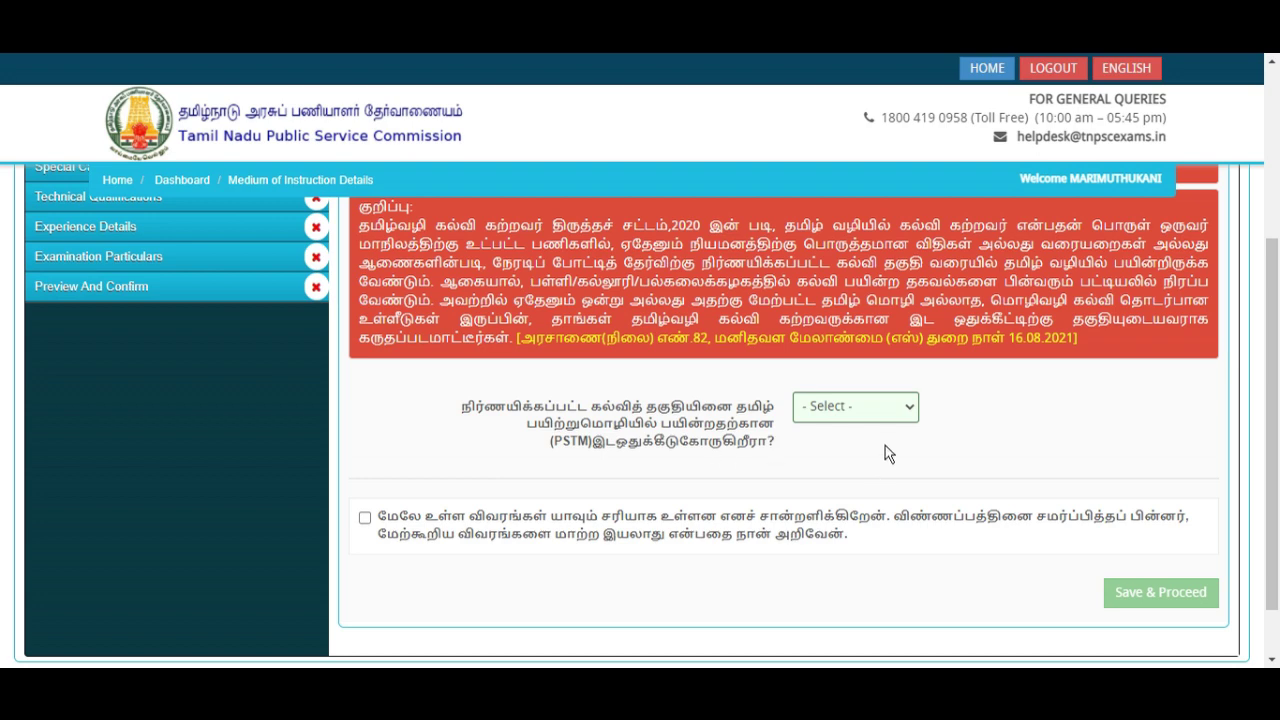
left_click(880, 413)
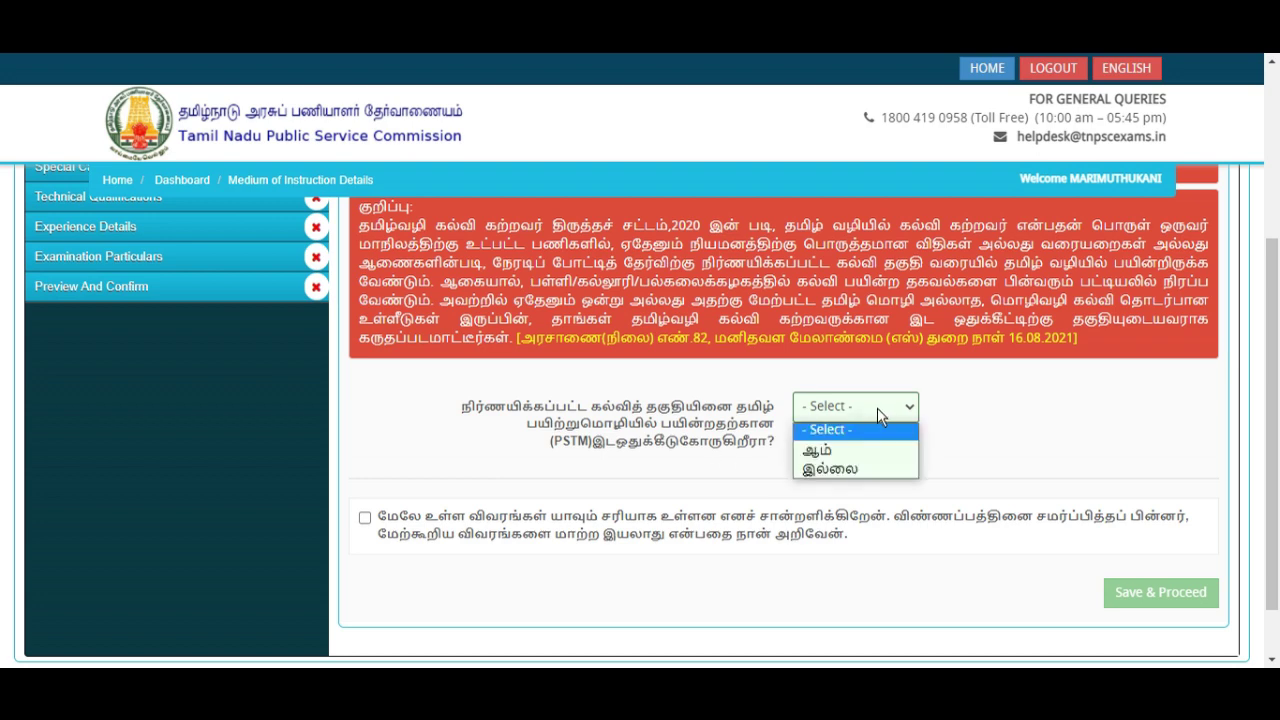
left_click(843, 451)
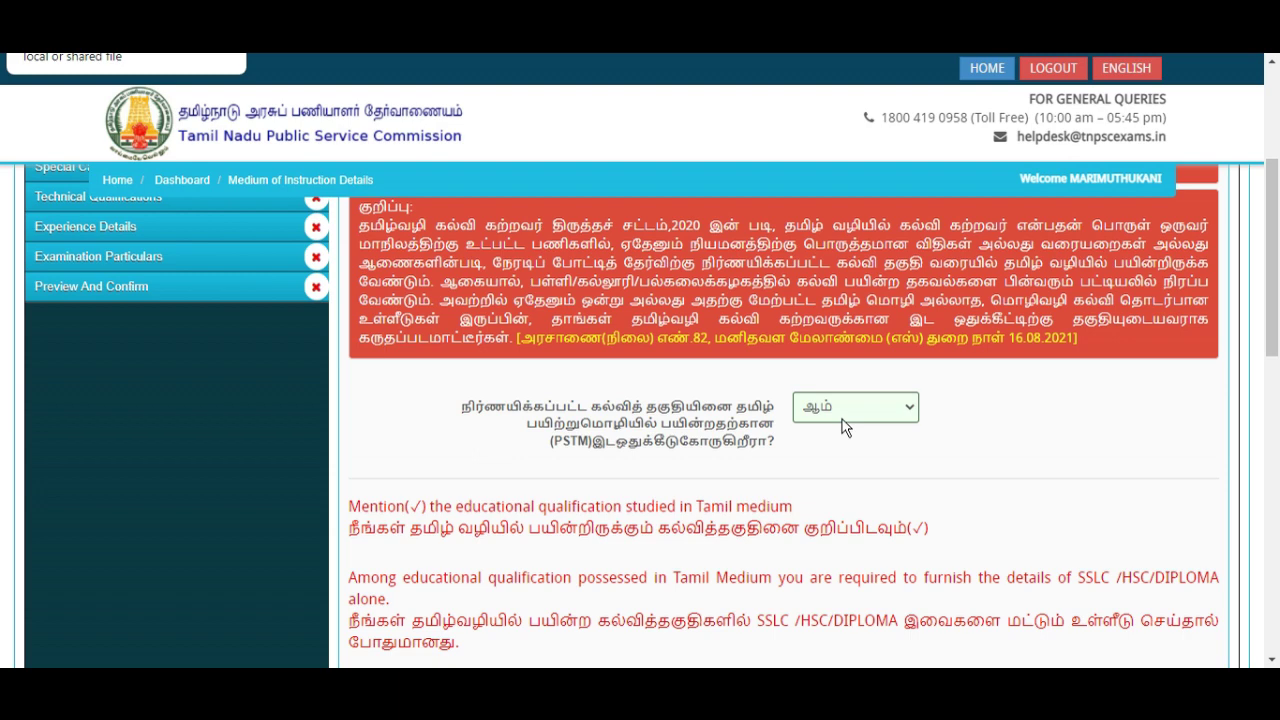
- In the first row for classes one to ten, set the ending class to 5 and the mode to Regular
scroll(843, 427, "down", 3)
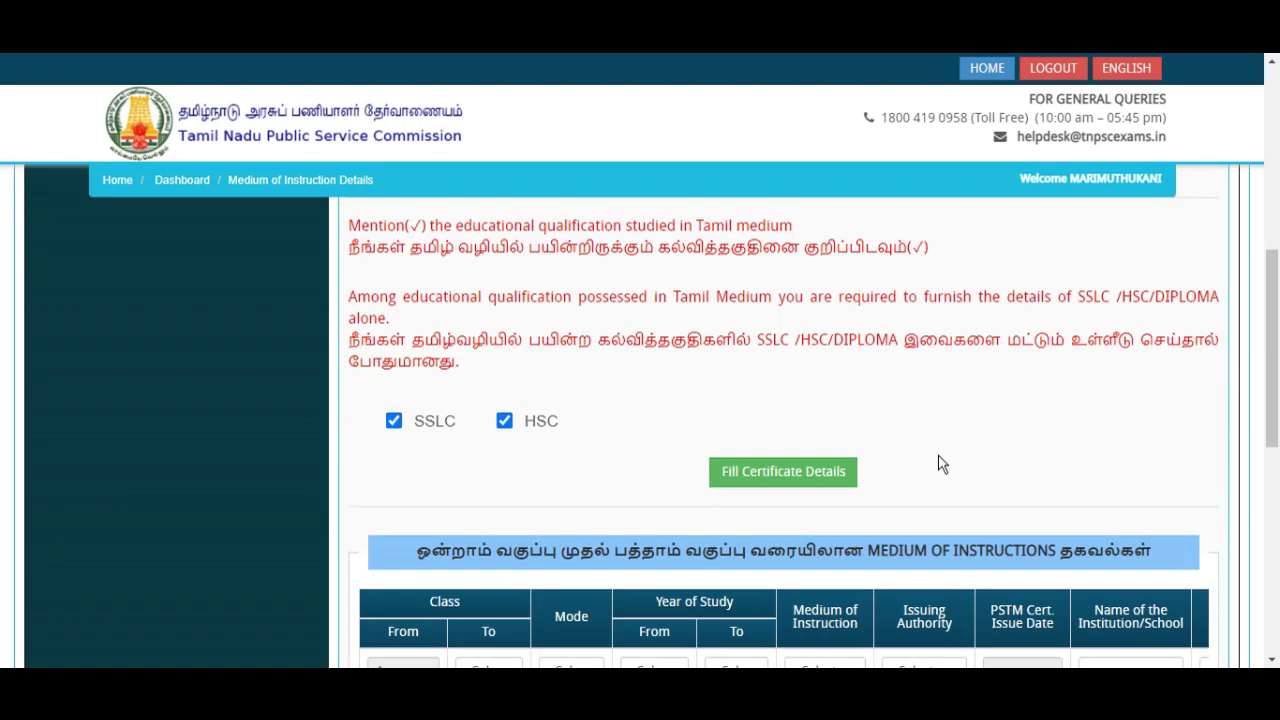
scroll(963, 467, "down", 3)
left_click(510, 396)
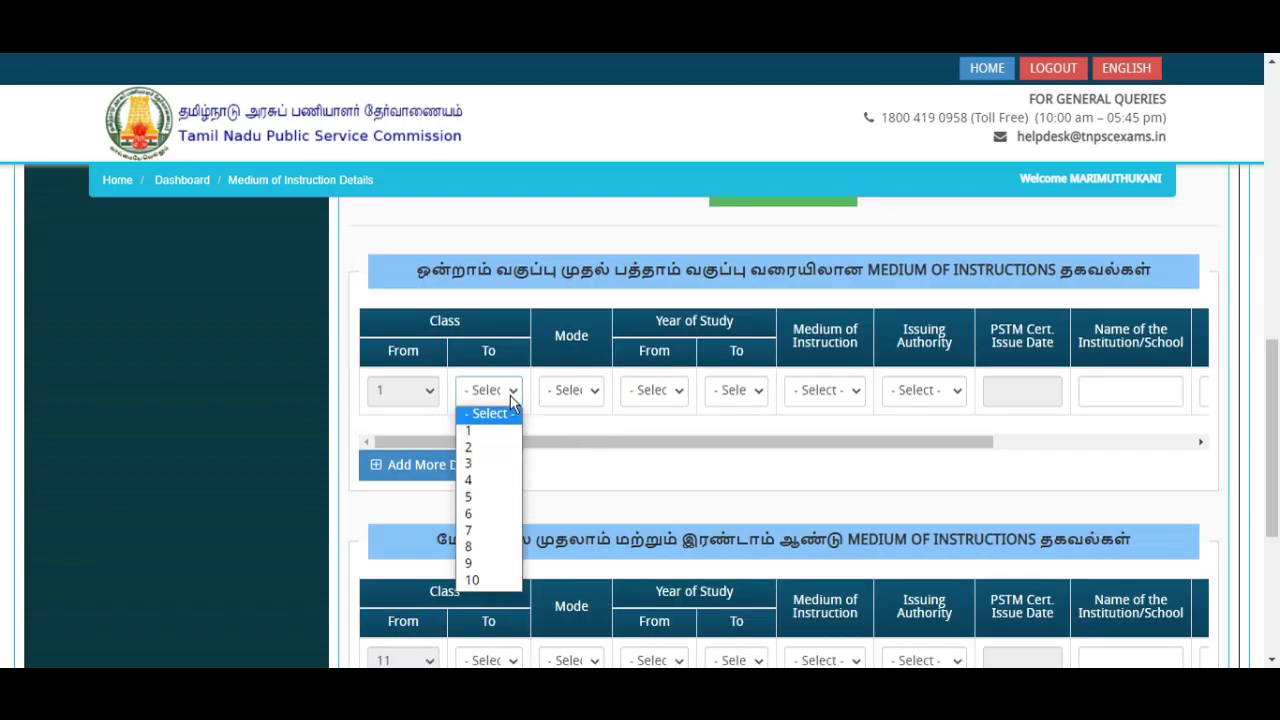
left_click(486, 495)
left_click(588, 392)
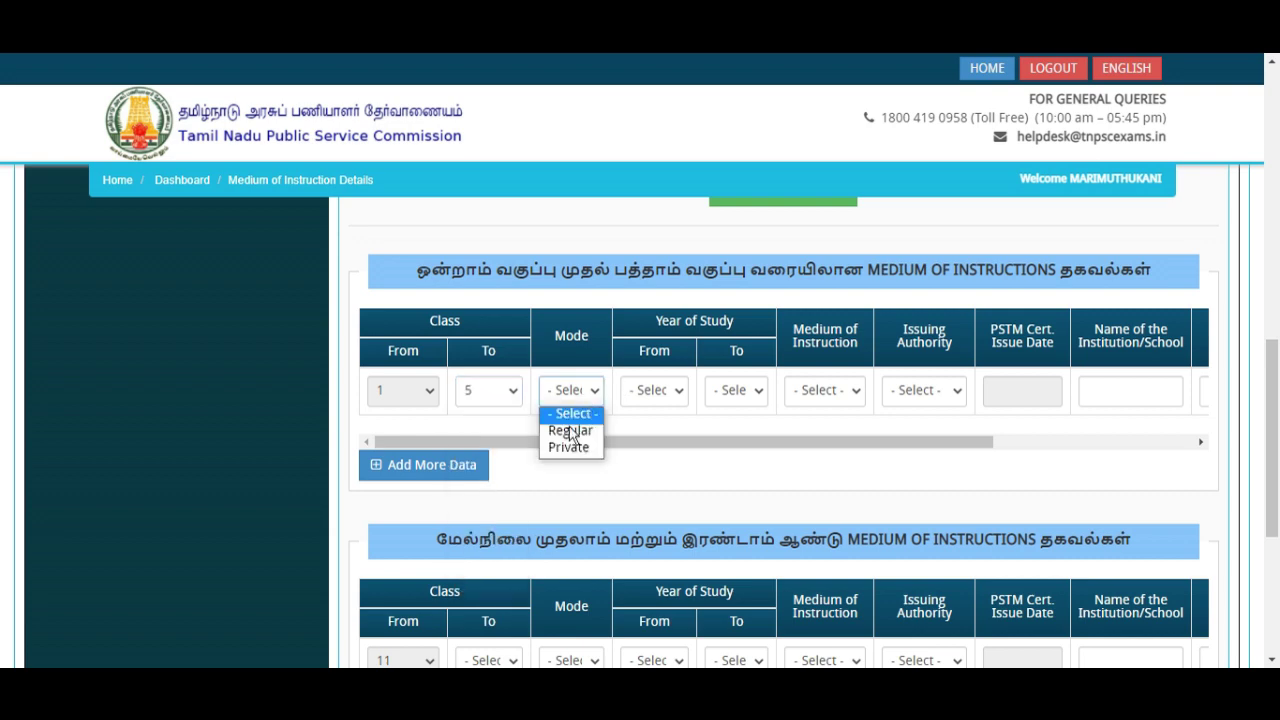
left_click(570, 430)
- Set the class 1 to 5 row's medium of instruction to Tamil and its issuing authority to Head Master
left_click(654, 392)
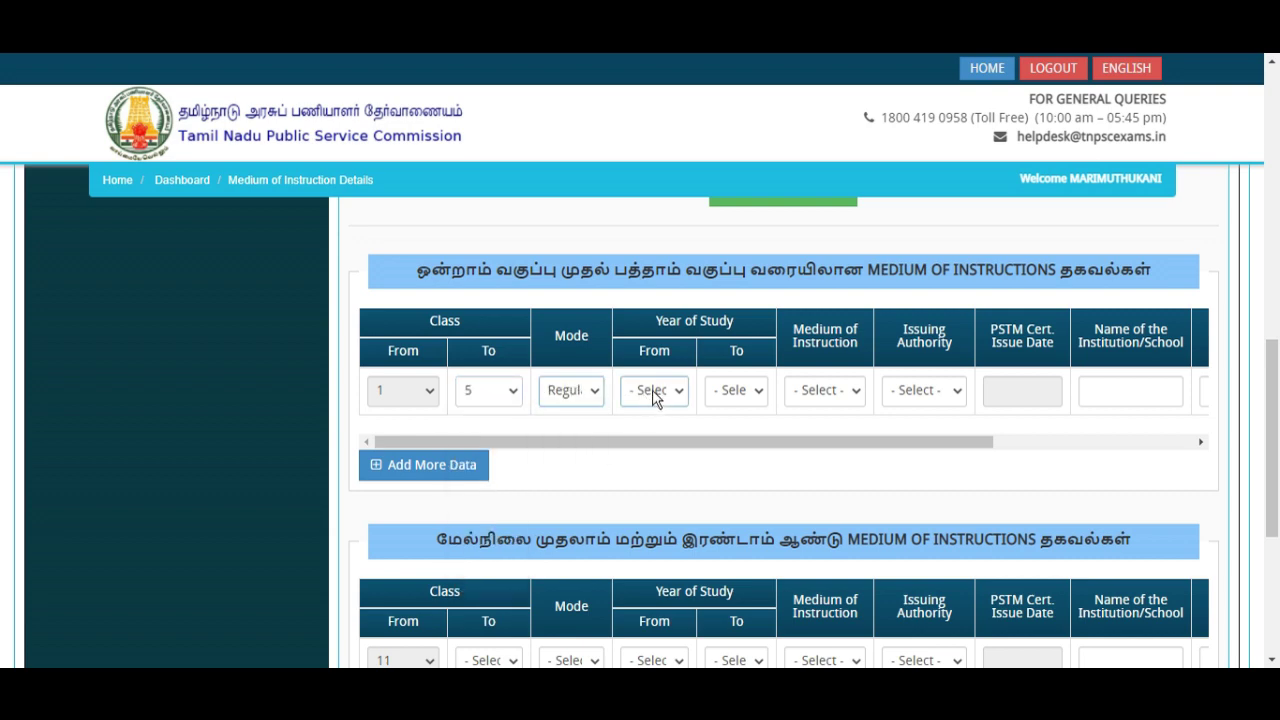
left_click(808, 392)
left_click(804, 432)
left_click(922, 390)
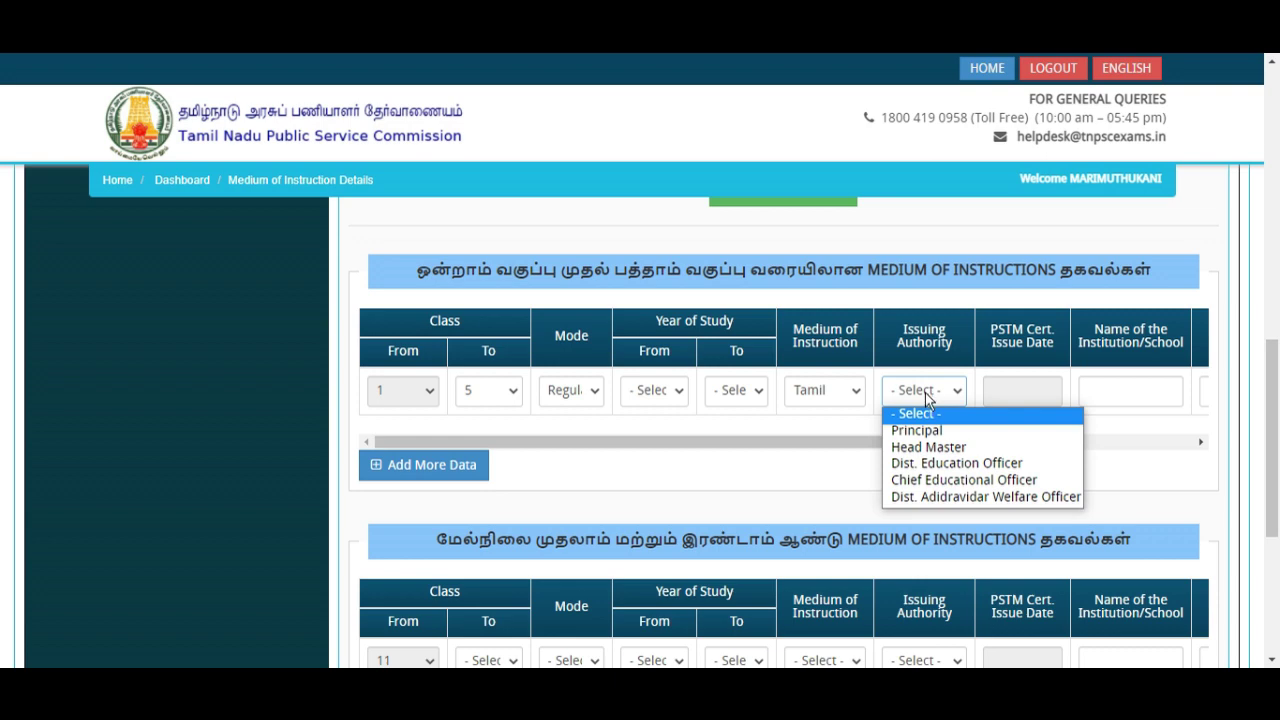
left_click(943, 449)
- Examine the class 1 to 5 row's PSTM certificate date, institution name, district, pin code and Govt/PVT/Aided fields
left_click(1027, 396)
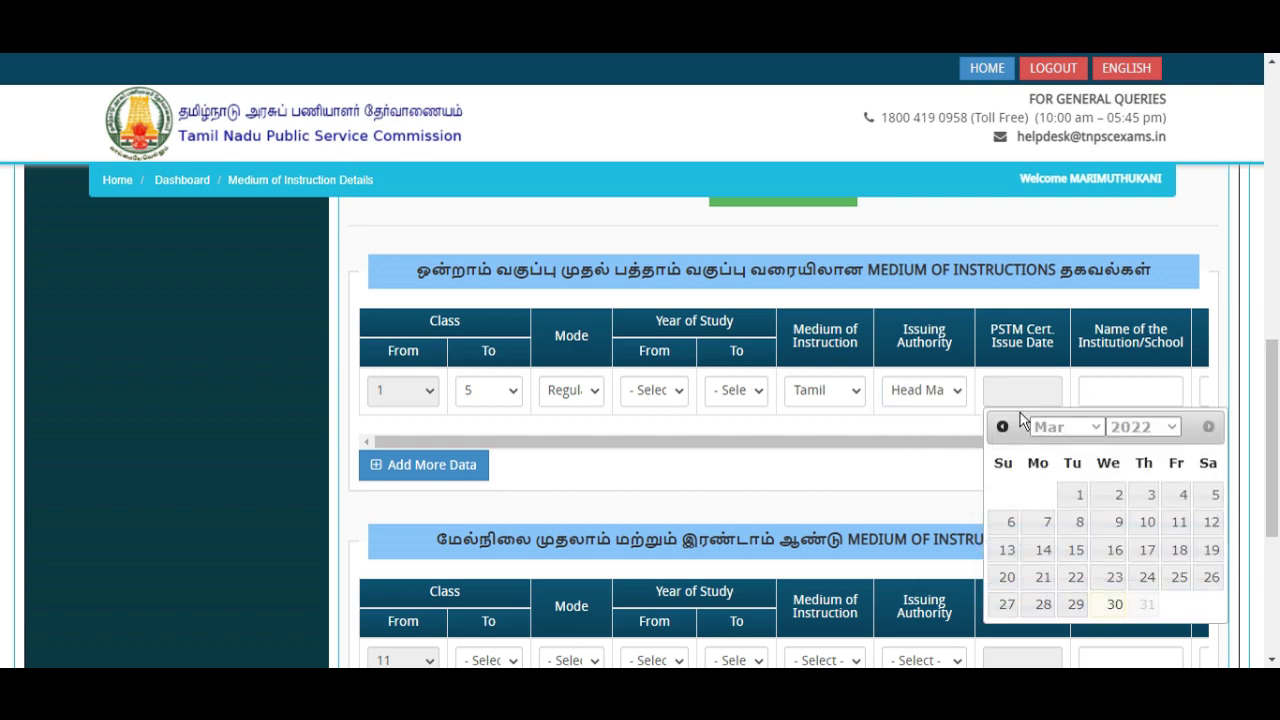
left_click_drag(960, 447, 1197, 457)
left_click(853, 390)
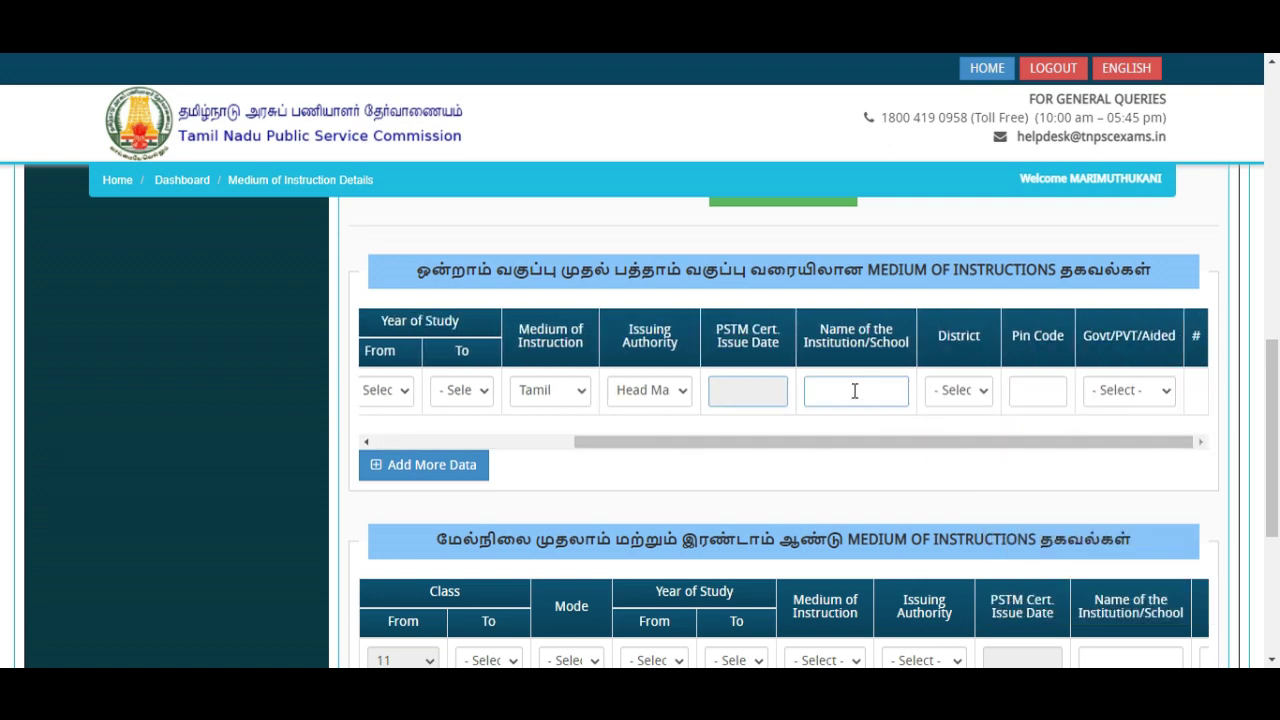
left_click(960, 409)
left_click(964, 409)
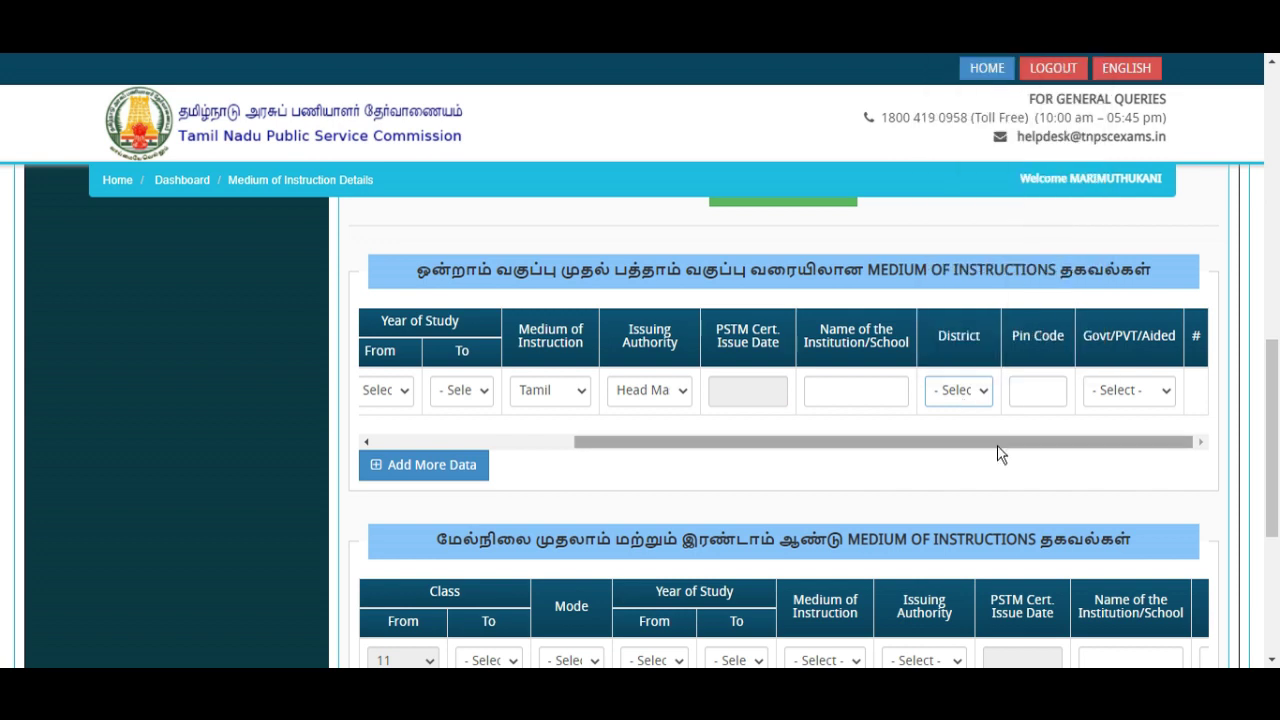
left_click(1124, 396)
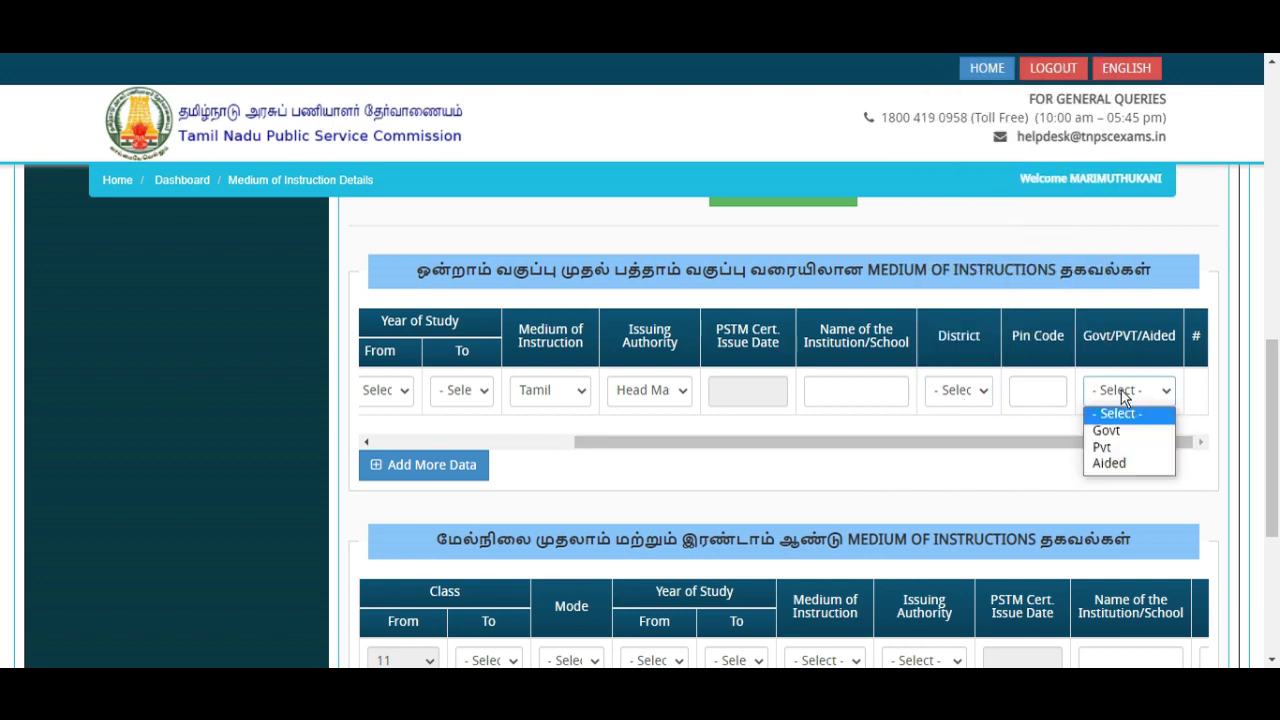
left_click(1121, 390)
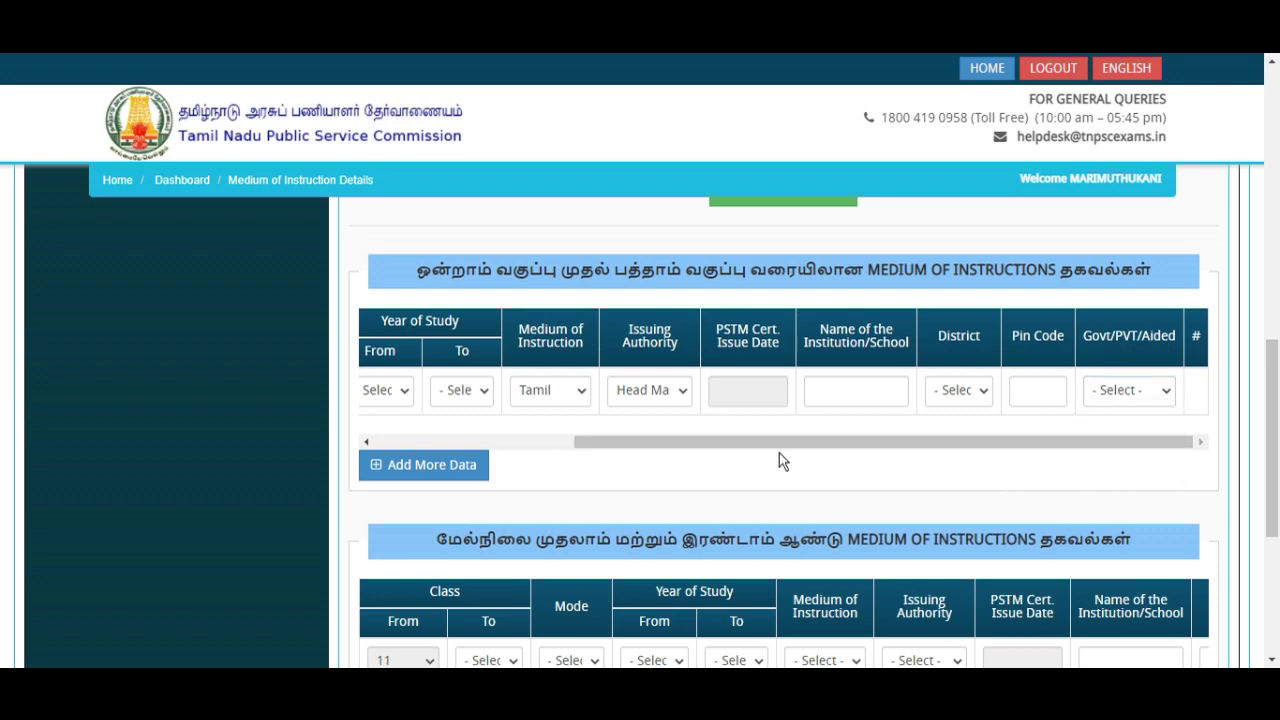
left_click_drag(659, 441, 420, 437)
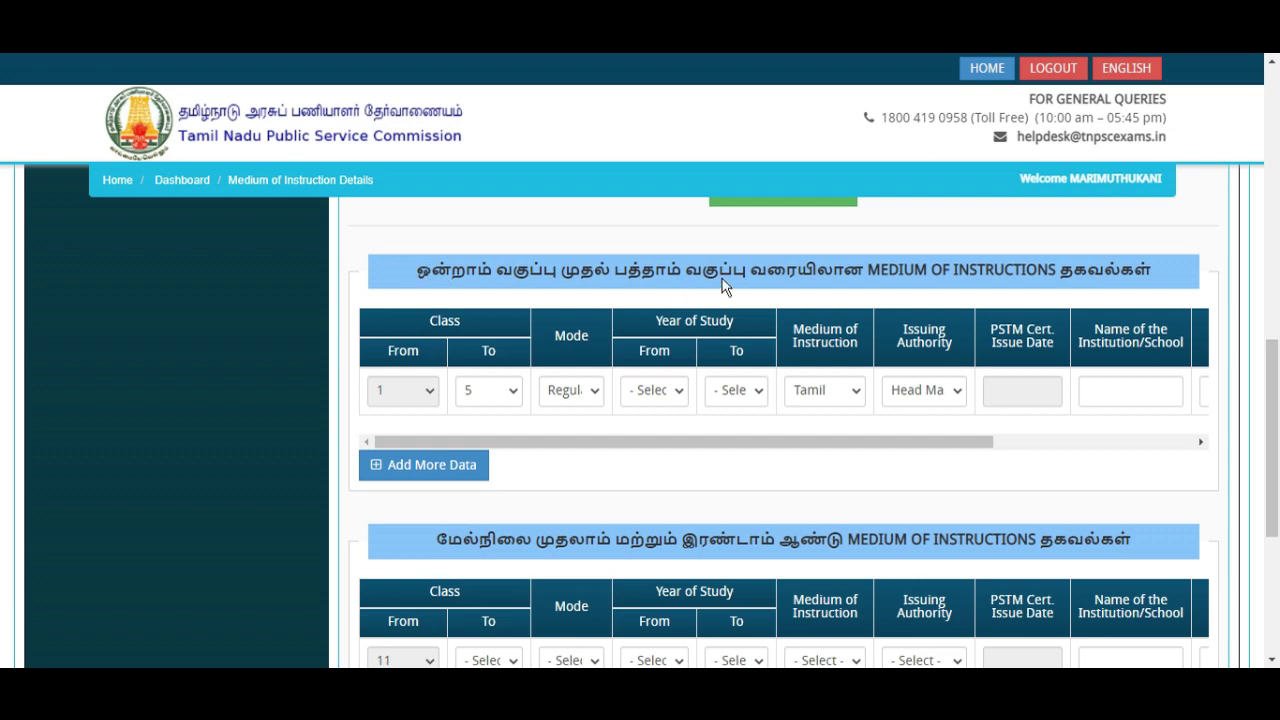
left_click_drag(866, 273, 718, 271)
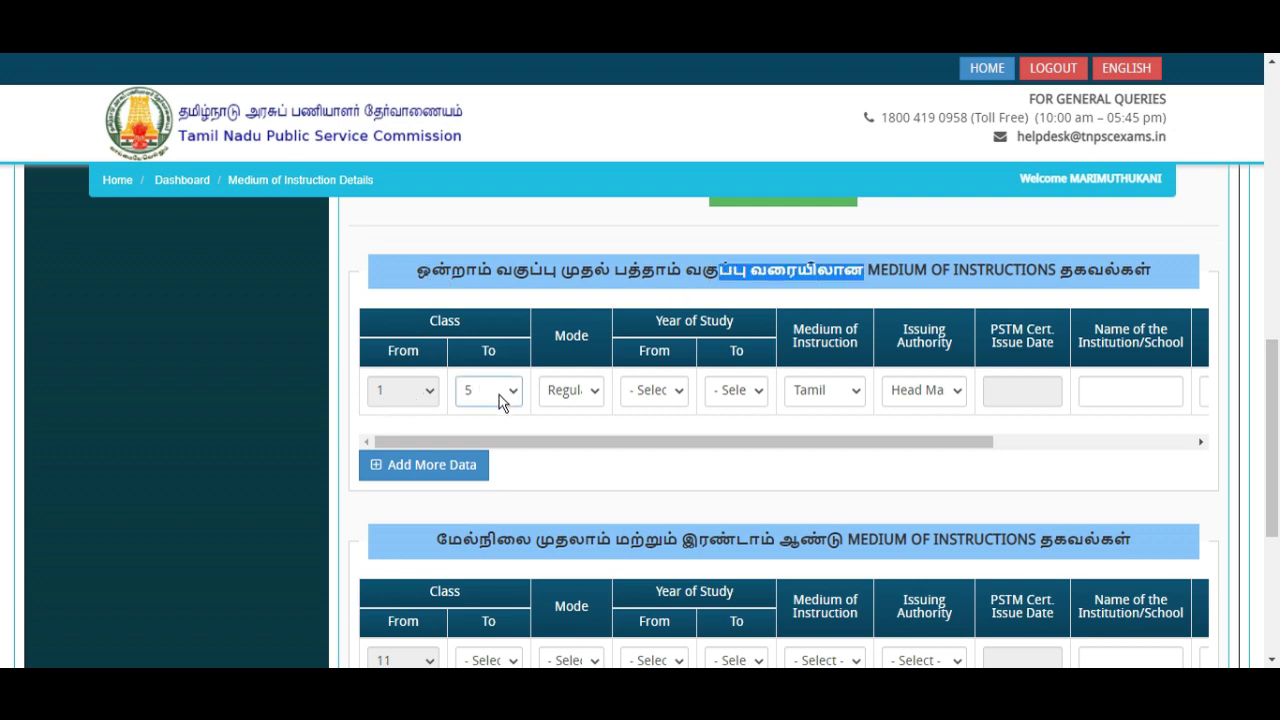
left_click(1151, 406)
left_click(1147, 420)
- Add a second row to the classes one to ten table, starting from class 6, and choose its ending class
left_click(470, 470)
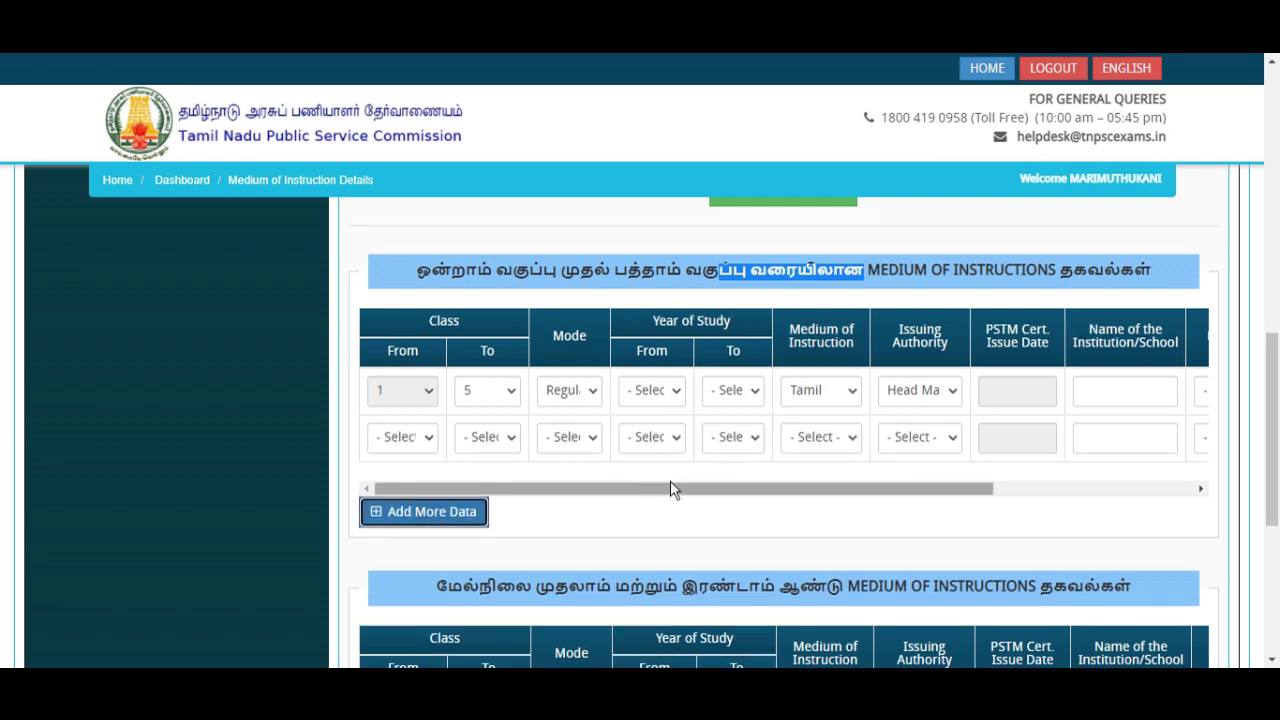
left_click(406, 440)
left_click(400, 480)
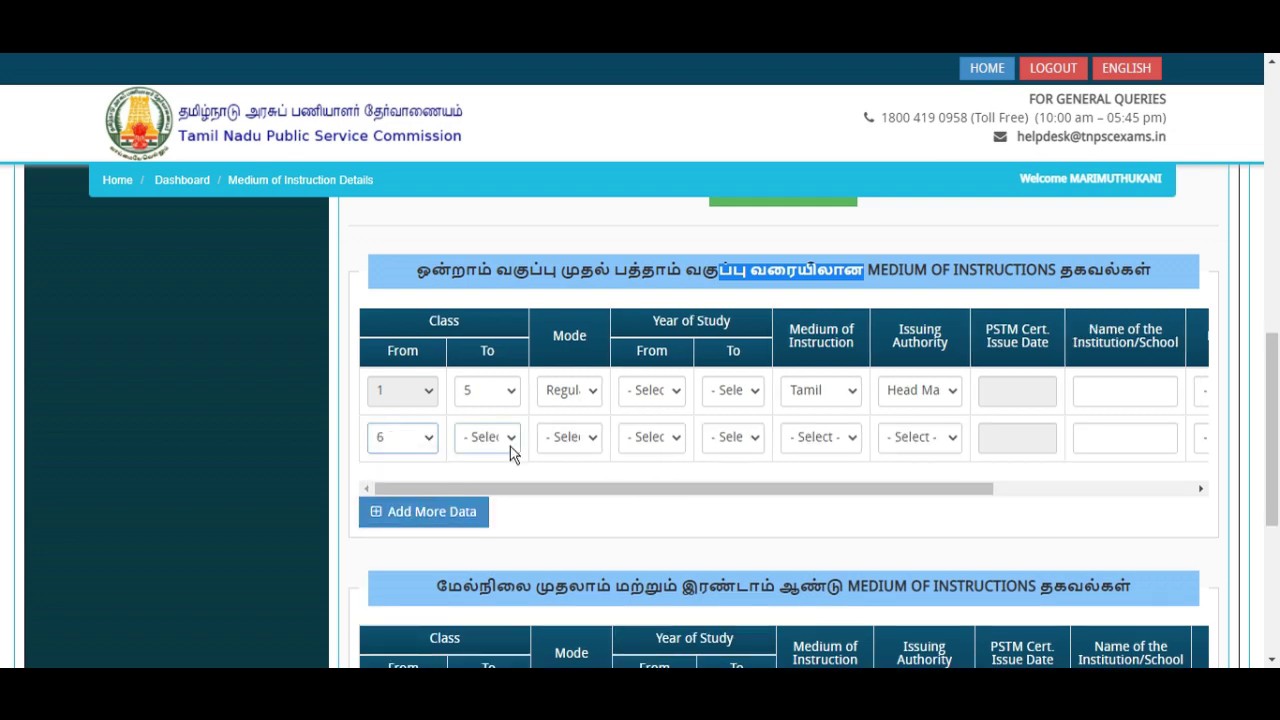
left_click(500, 442)
left_click(478, 543)
- Accept the declaration for the medium of instruction details, save them and proceed to the special category certificate details
scroll(650, 440, "down", 4)
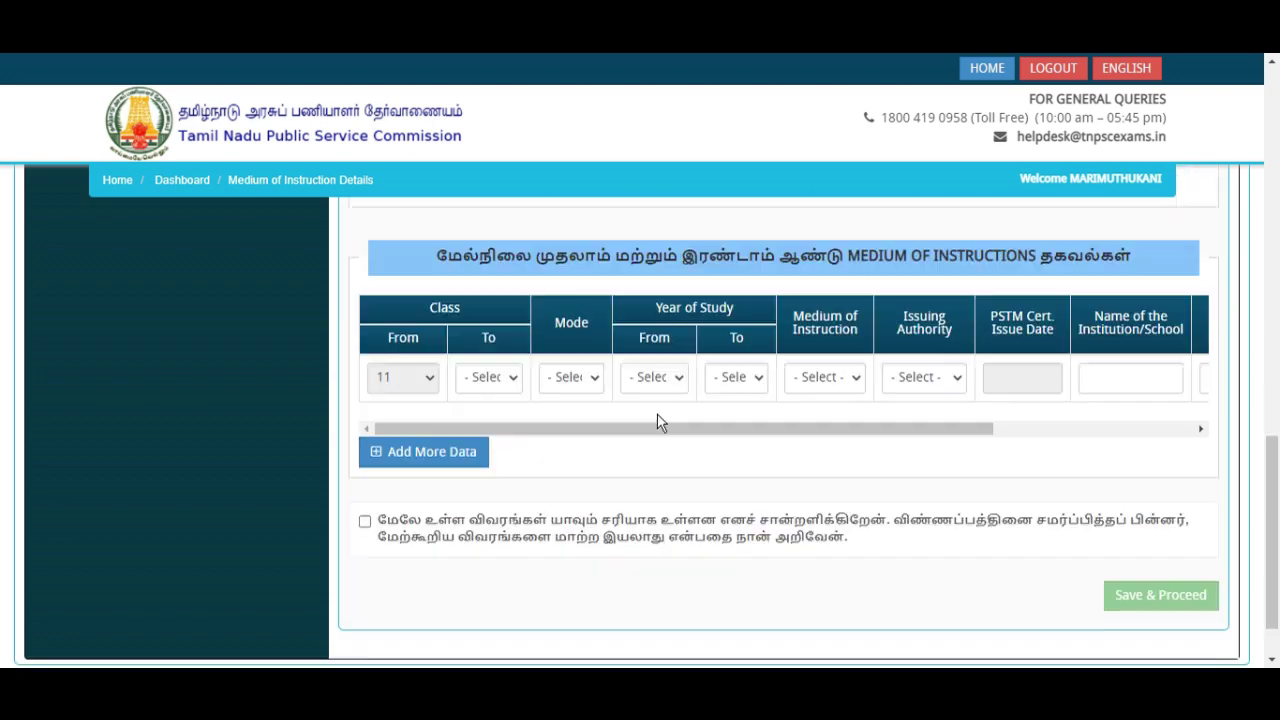
left_click(365, 449)
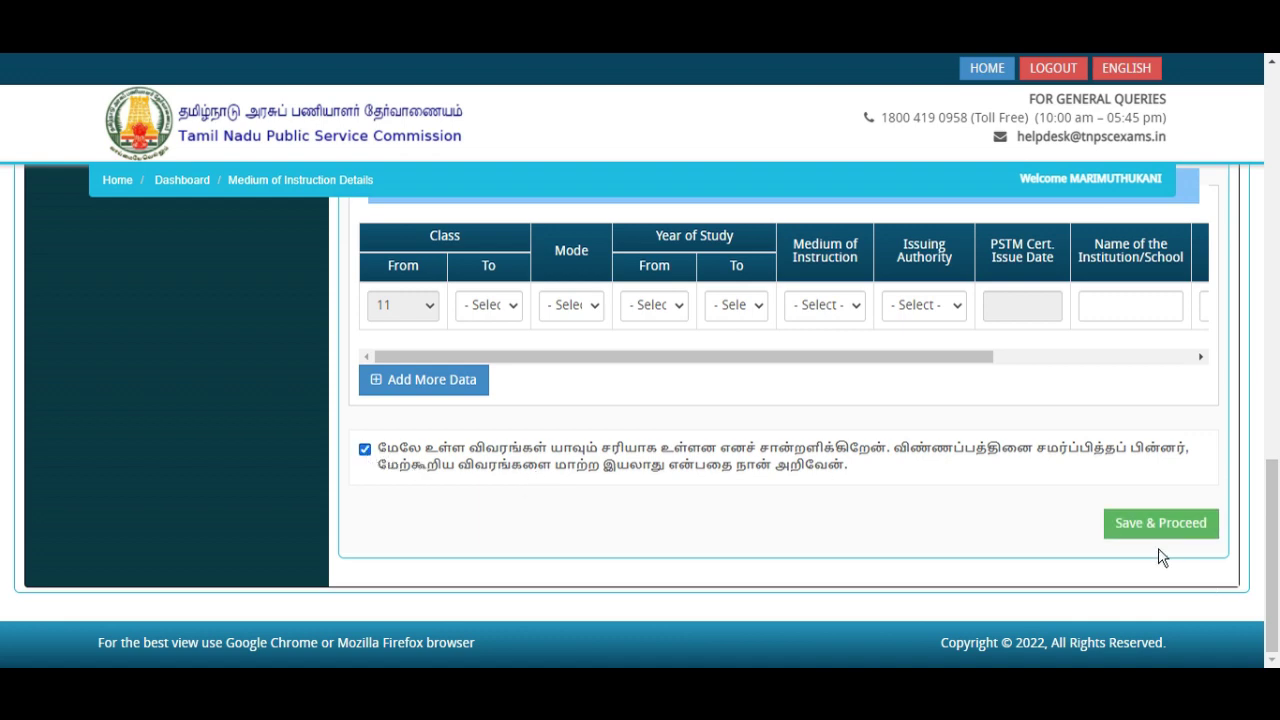
left_click(1135, 531)
left_click(1135, 531)
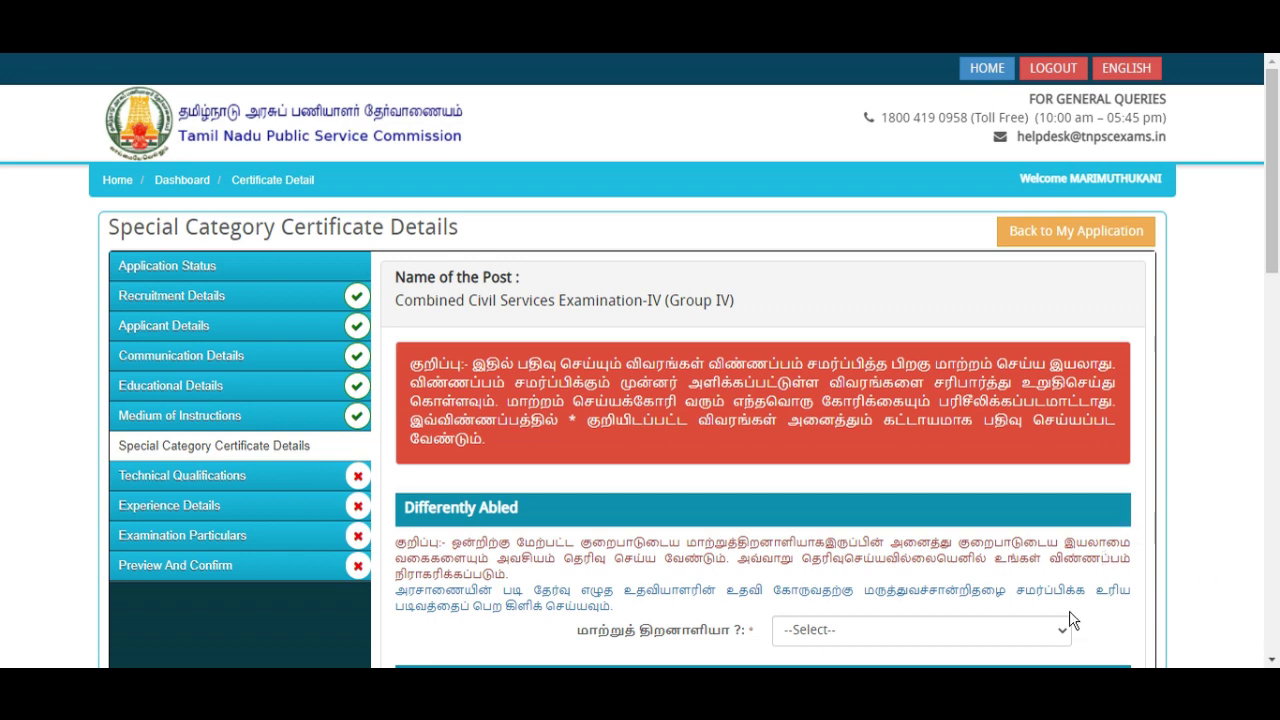
- Answer No to the Differently Abled question and acknowledge the alert
scroll(1022, 527, "down", 1)
scroll(1022, 527, "down", 1)
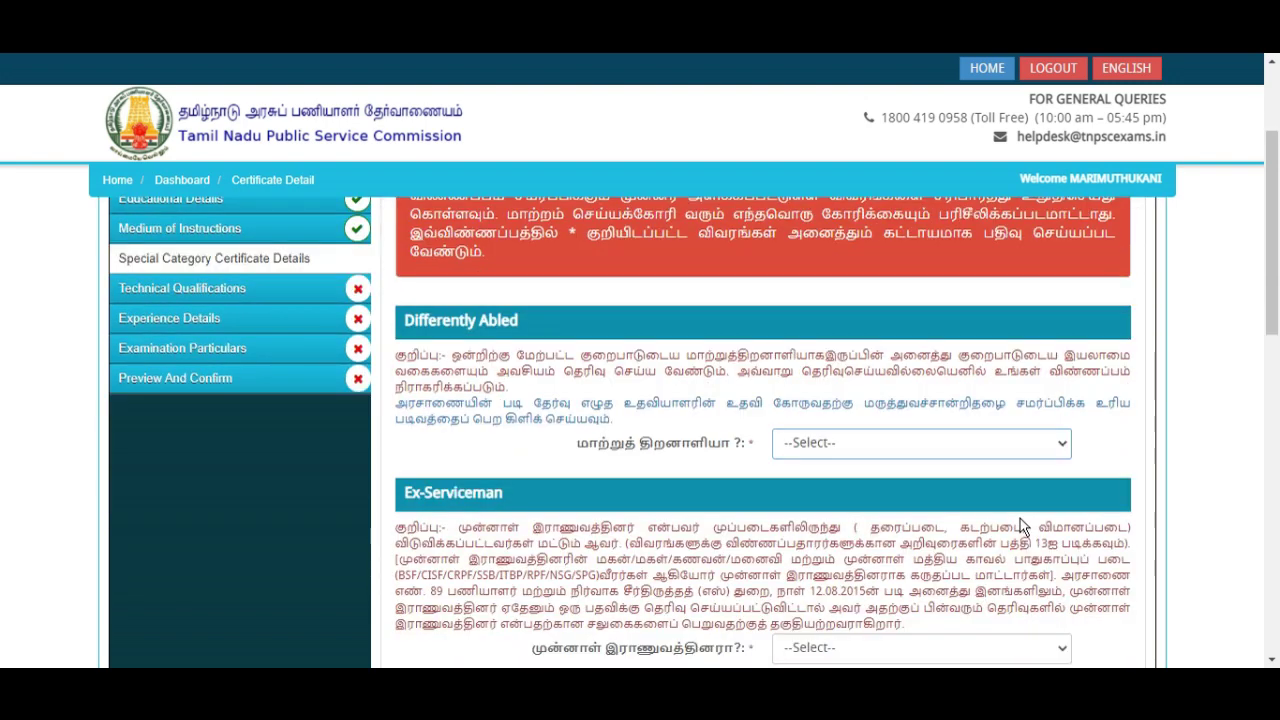
left_click(855, 450)
left_click(851, 494)
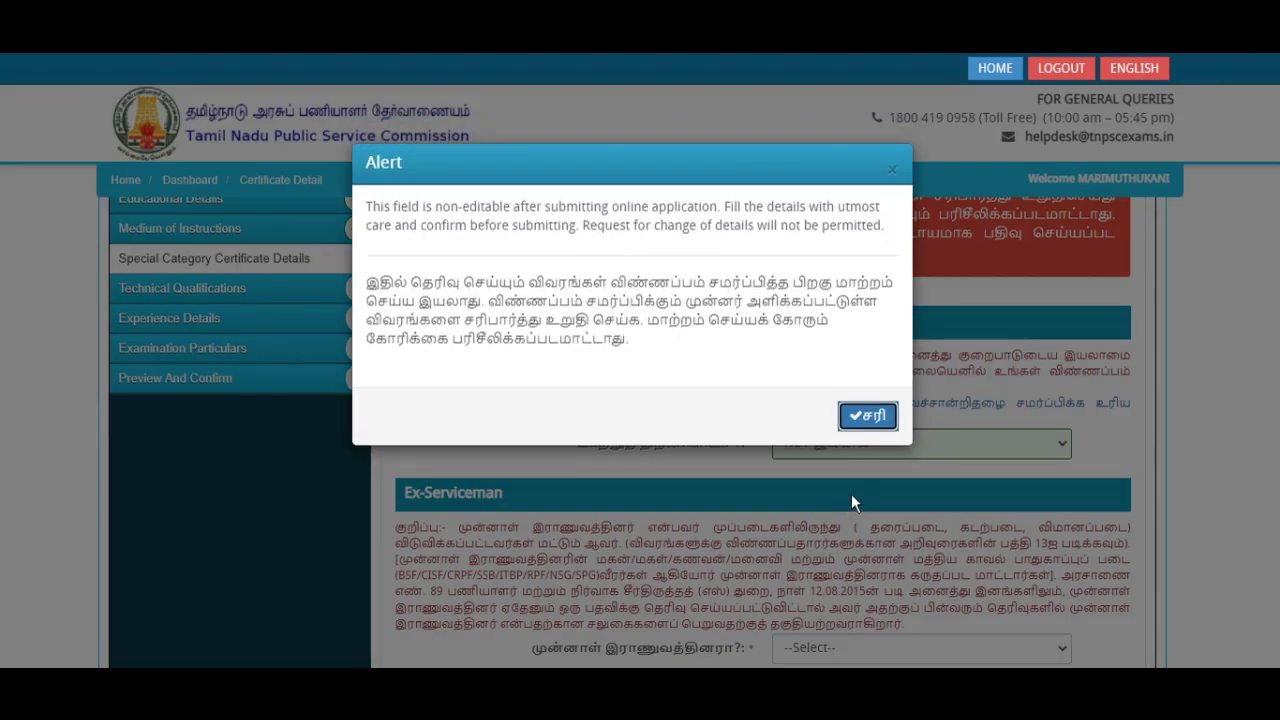
left_click(868, 418)
- Answer No to the Ex-Serviceman question and acknowledge the alert
scroll(835, 472, "down", 3)
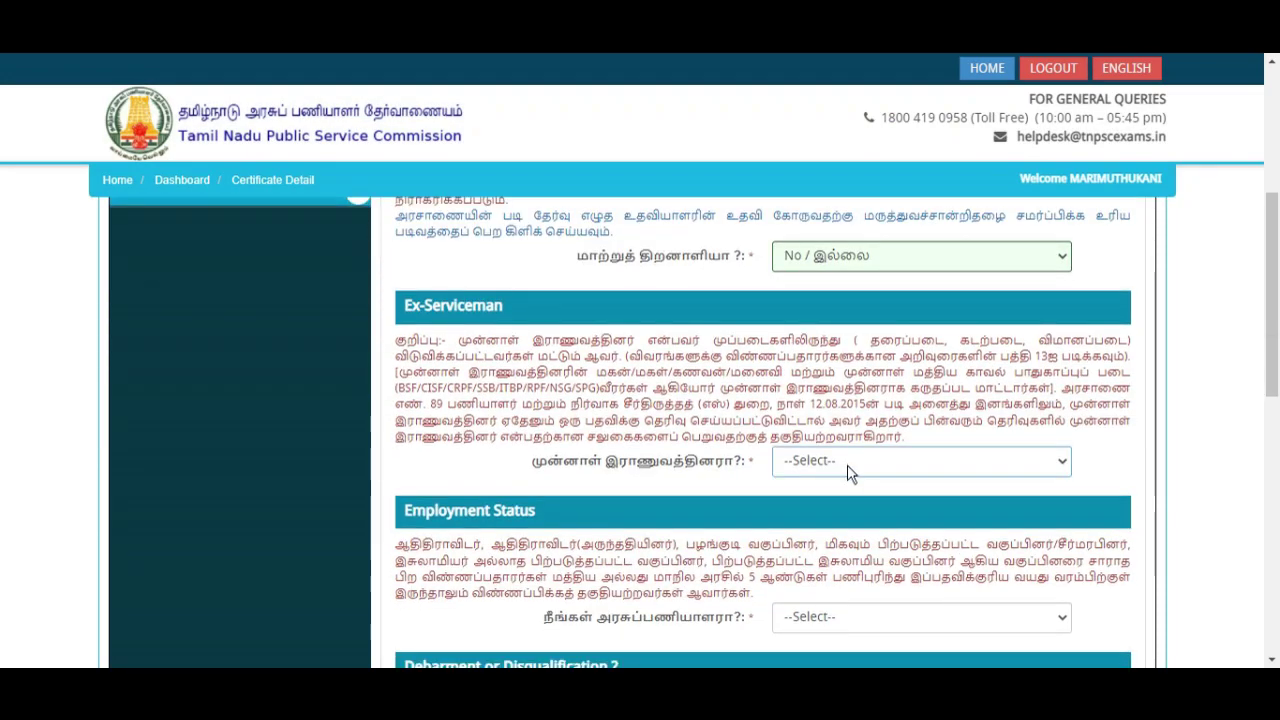
left_click(849, 462)
left_click(846, 523)
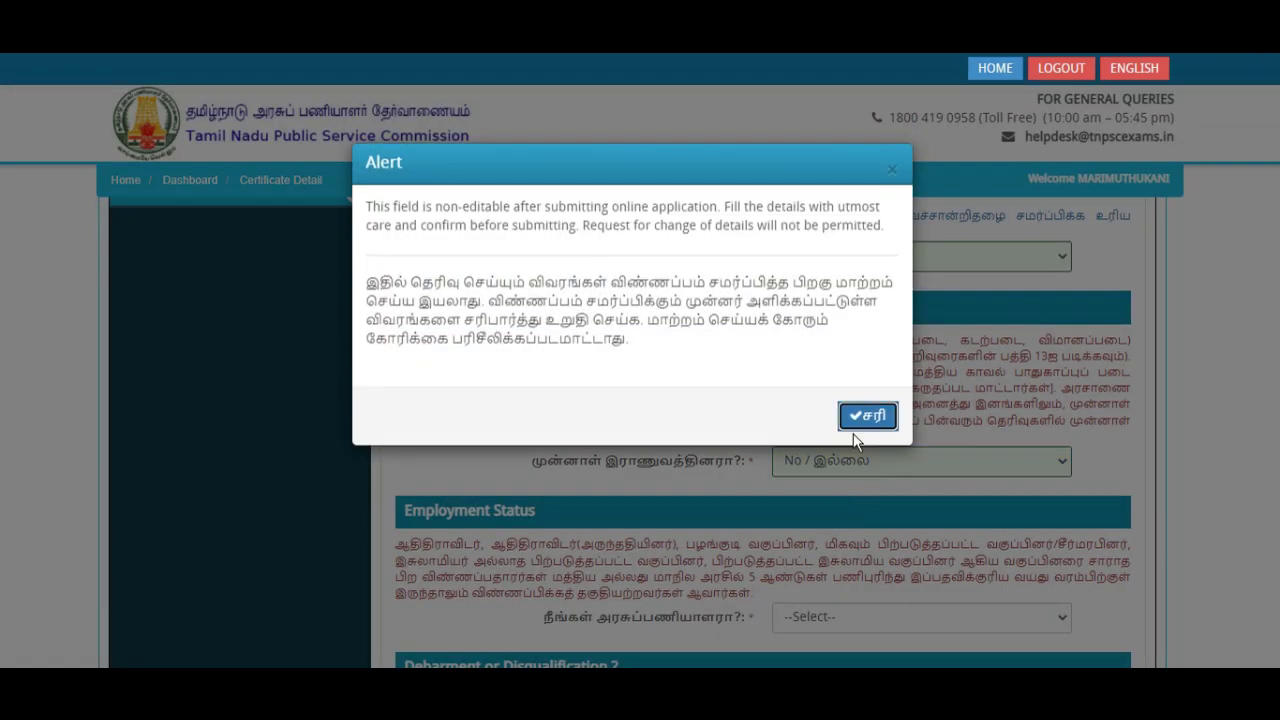
left_click(866, 418)
- Answer No to the question about being a government employee in the Employment Status section
scroll(830, 490, "down", 1)
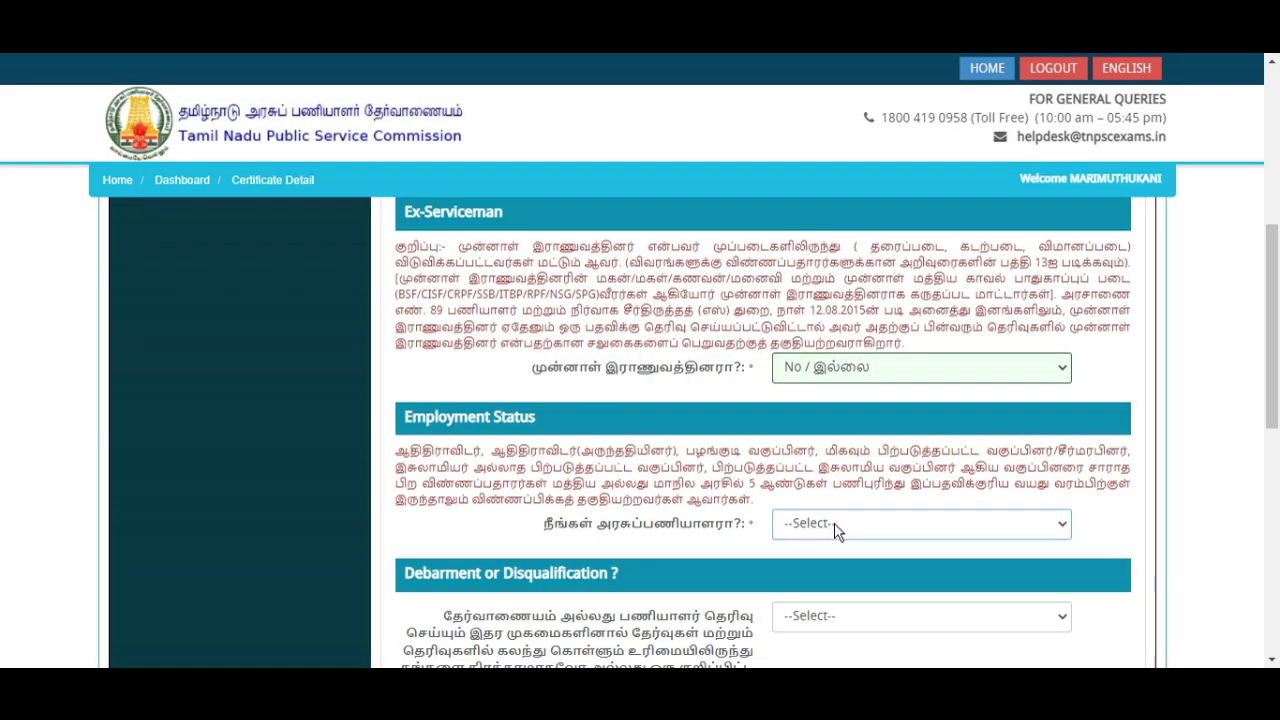
left_click(837, 527)
left_click(791, 584)
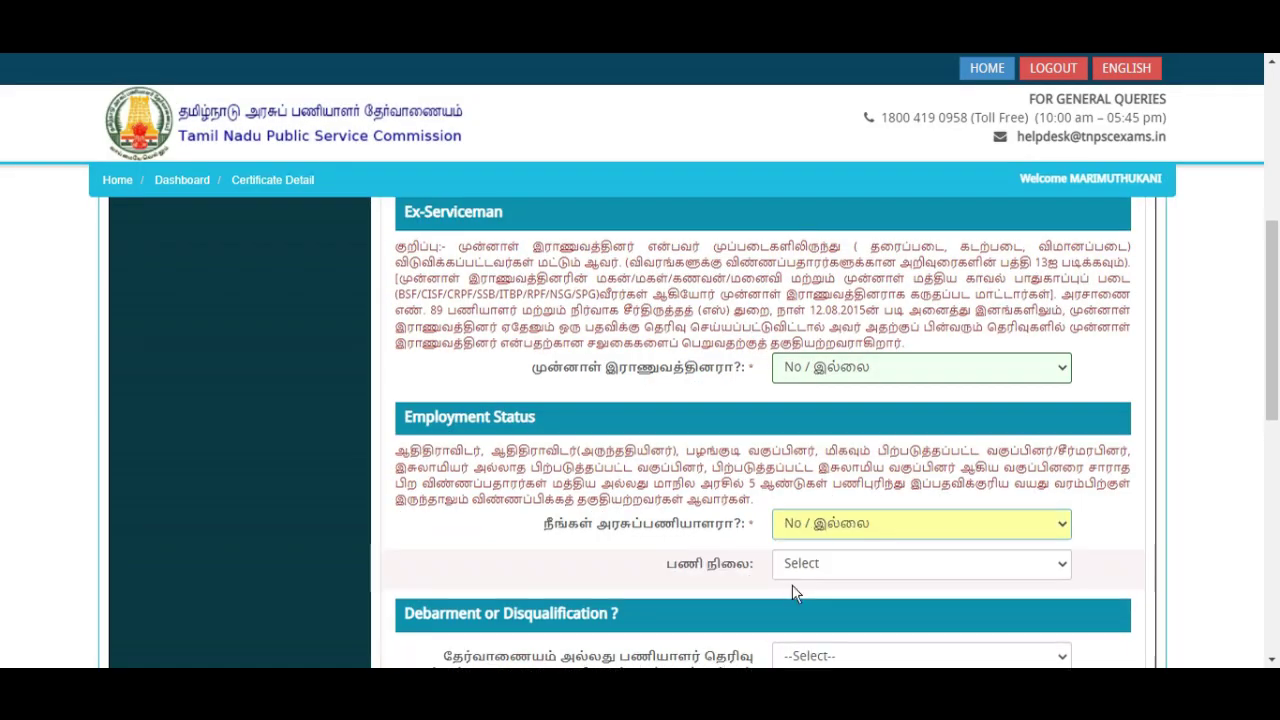
- Set the current employment type in the Employment Status section to SELF EMPLOYED
left_click(830, 566)
scroll(828, 568, "down", 1)
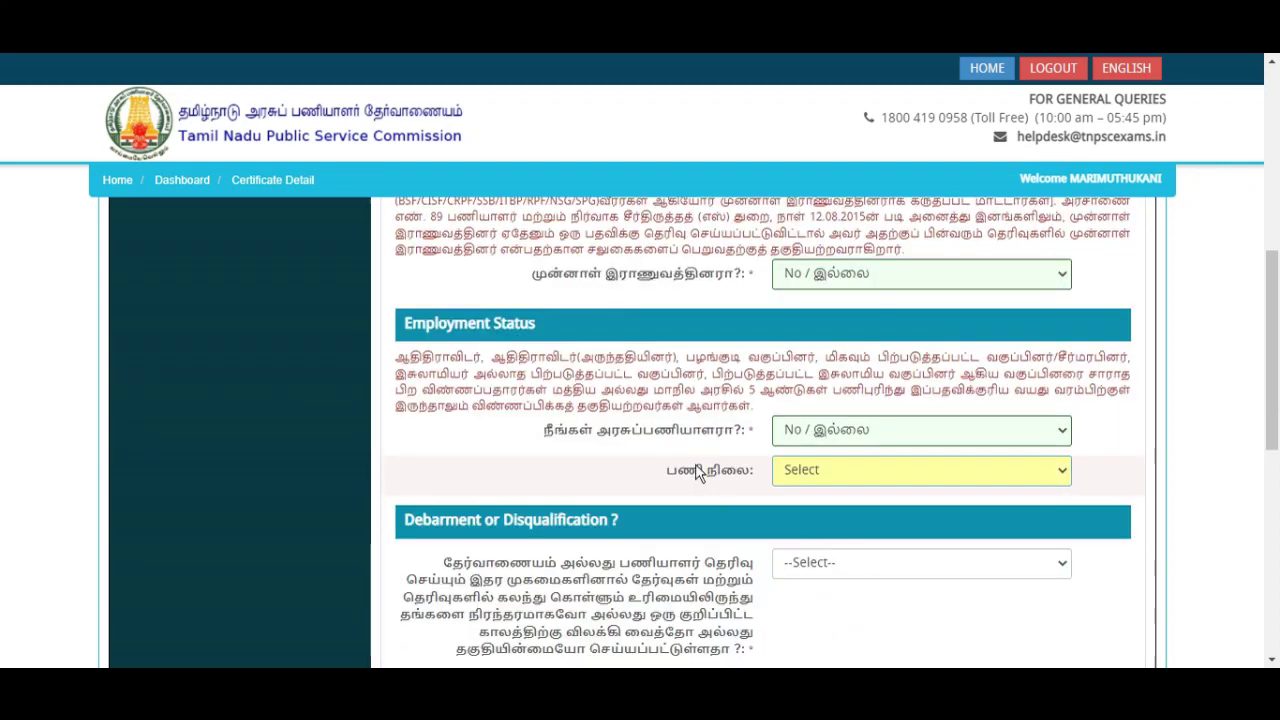
left_click(814, 474)
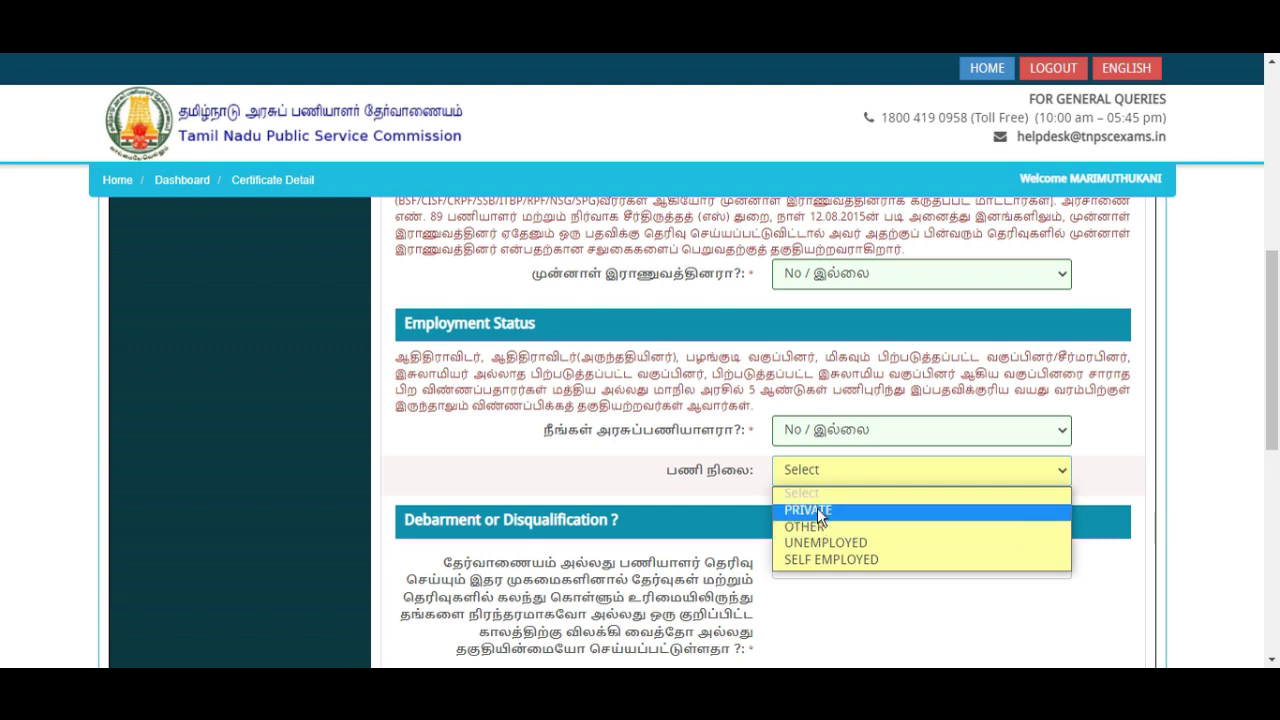
left_click(818, 509)
left_click(831, 474)
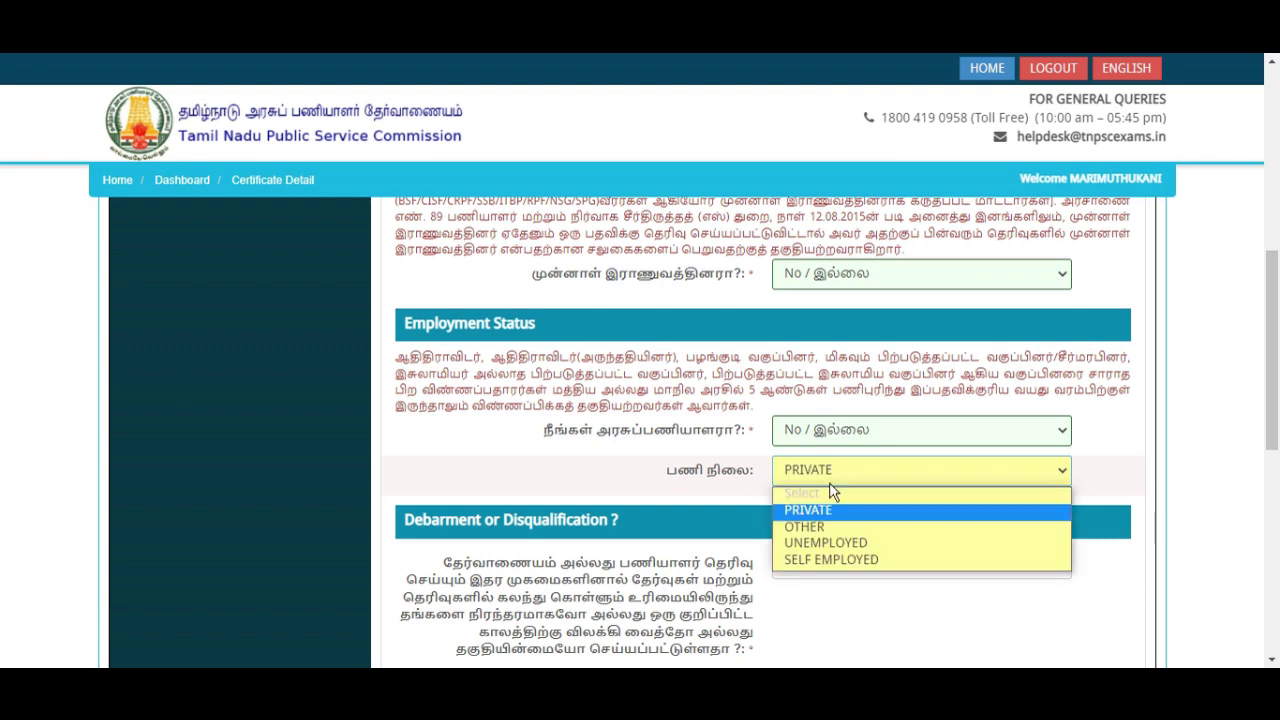
left_click(833, 559)
left_click(521, 475)
scroll(521, 475, "down", 2)
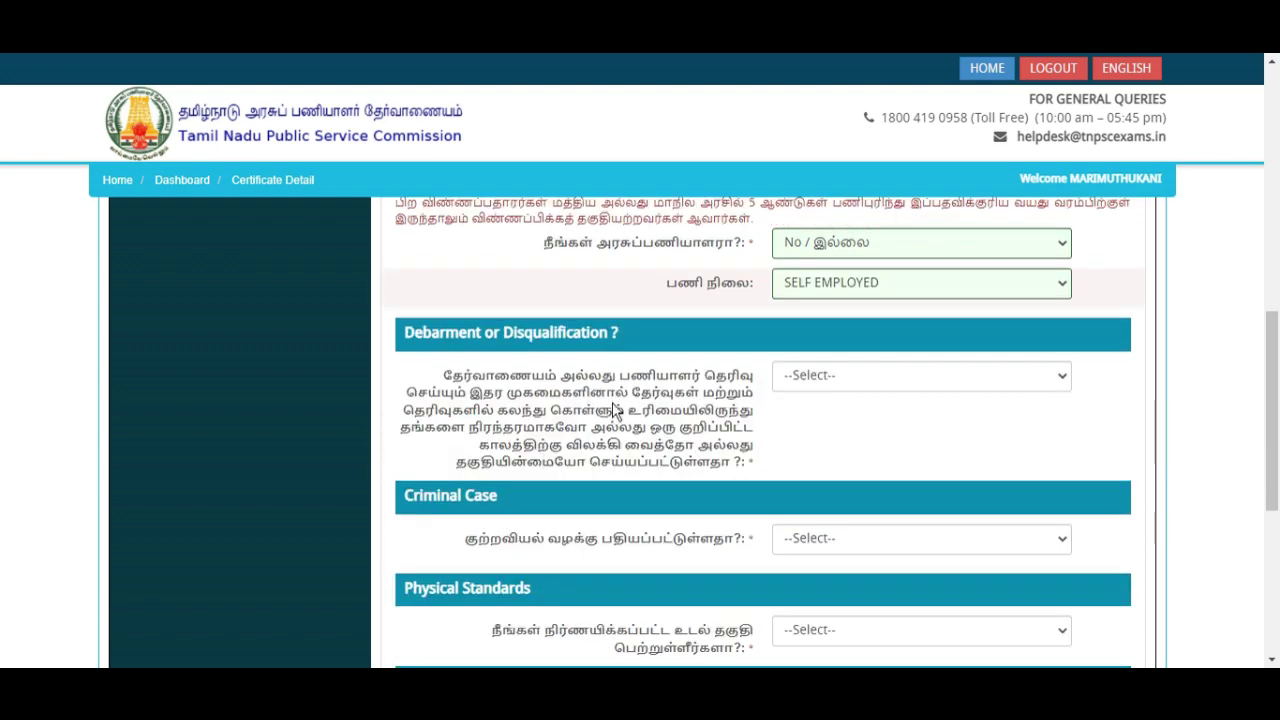
- Answer No to the Debarment or Disqualification question and No to the Criminal Case question
left_click(856, 381)
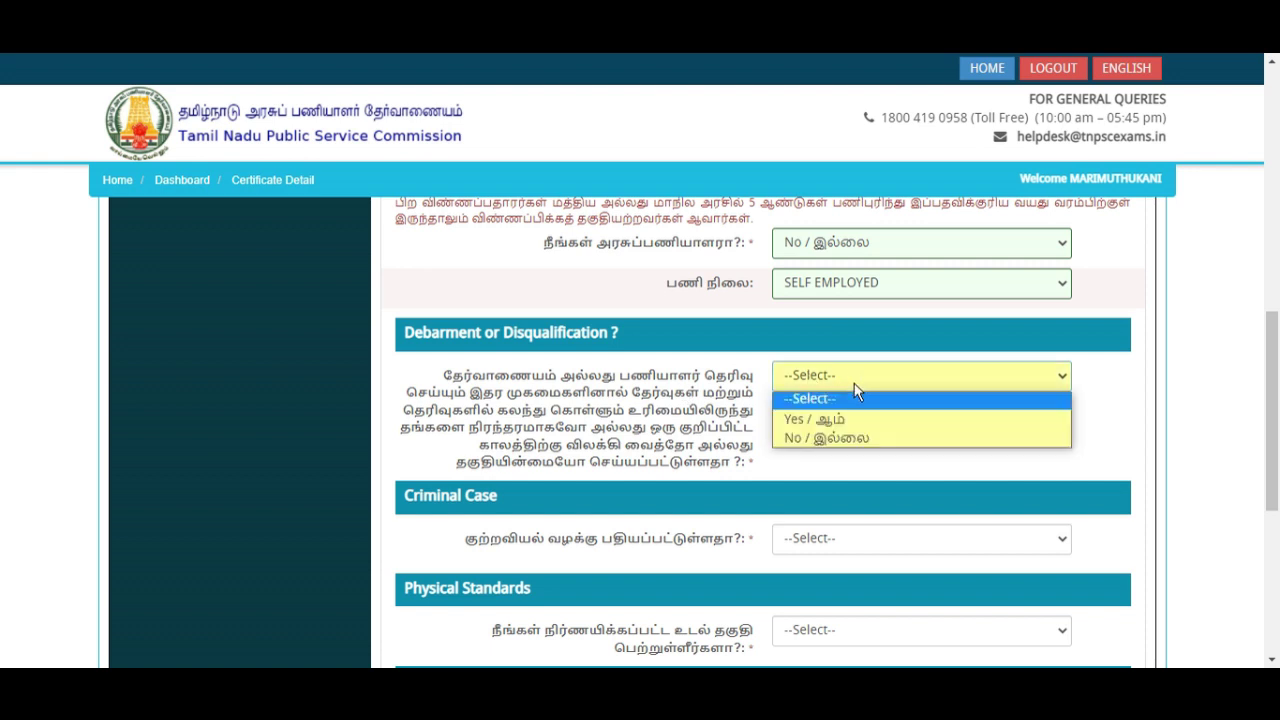
left_click(836, 437)
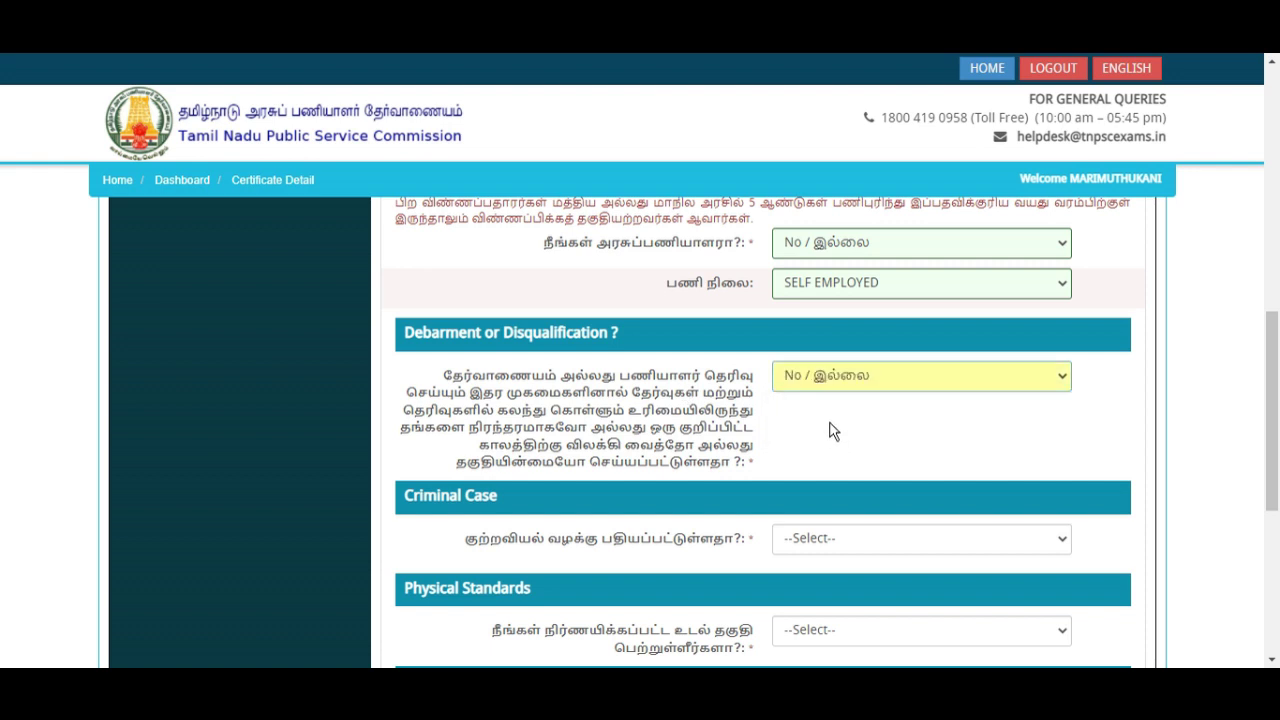
scroll(824, 430, "down", 1)
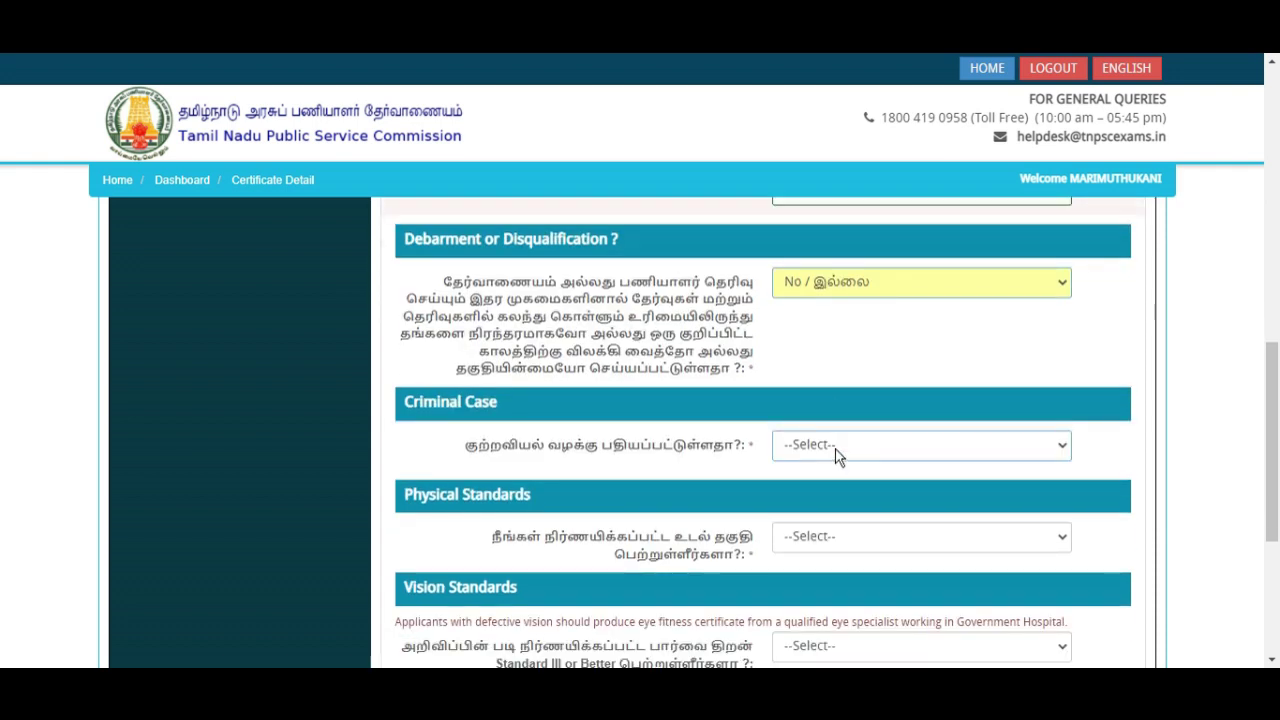
left_click(838, 447)
left_click(836, 506)
- Answer Yes to the Physical Standards question and Yes to the Vision Standards question
scroll(842, 512, "down", 1)
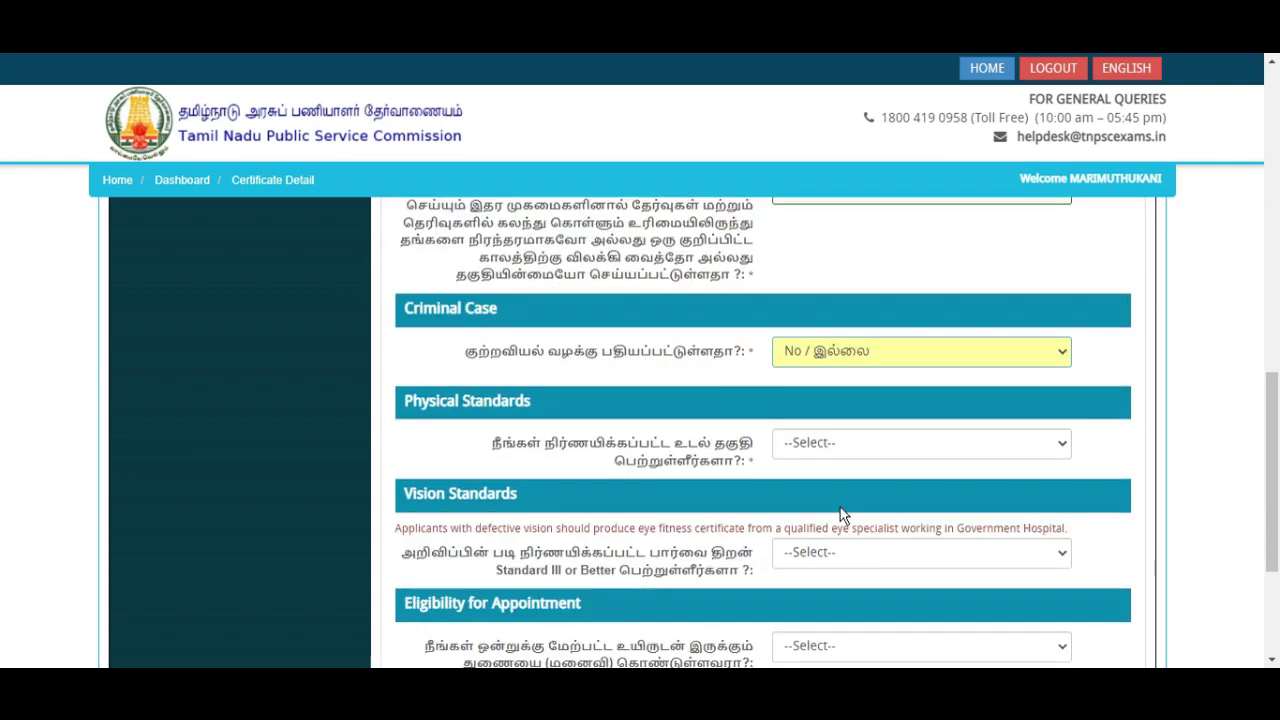
left_click(858, 444)
left_click(828, 488)
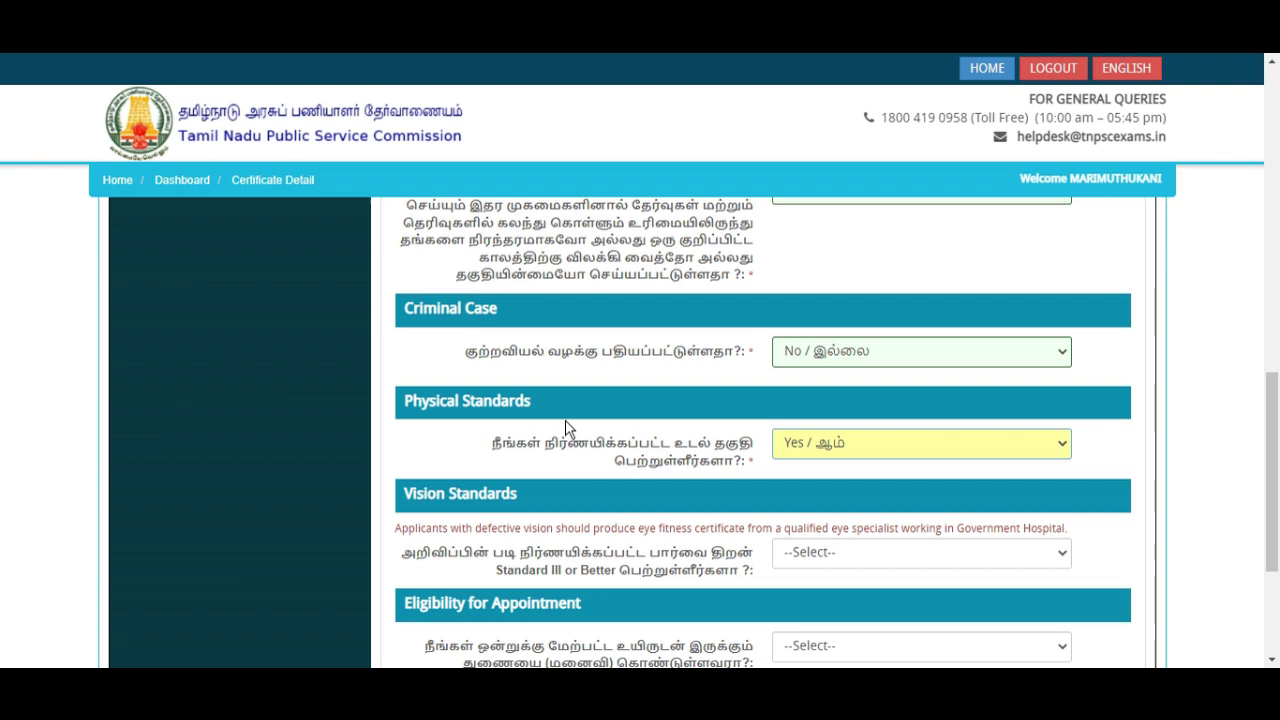
scroll(800, 410, "down", 2)
left_click(842, 370)
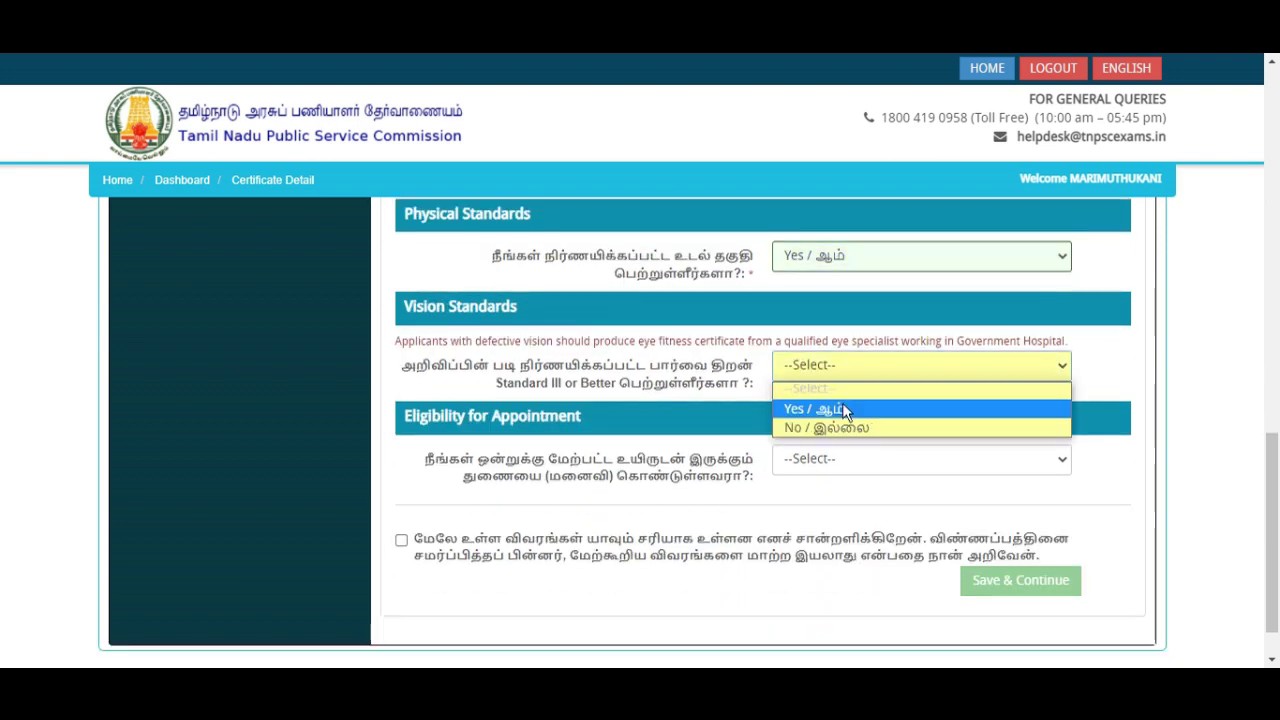
left_click(842, 403)
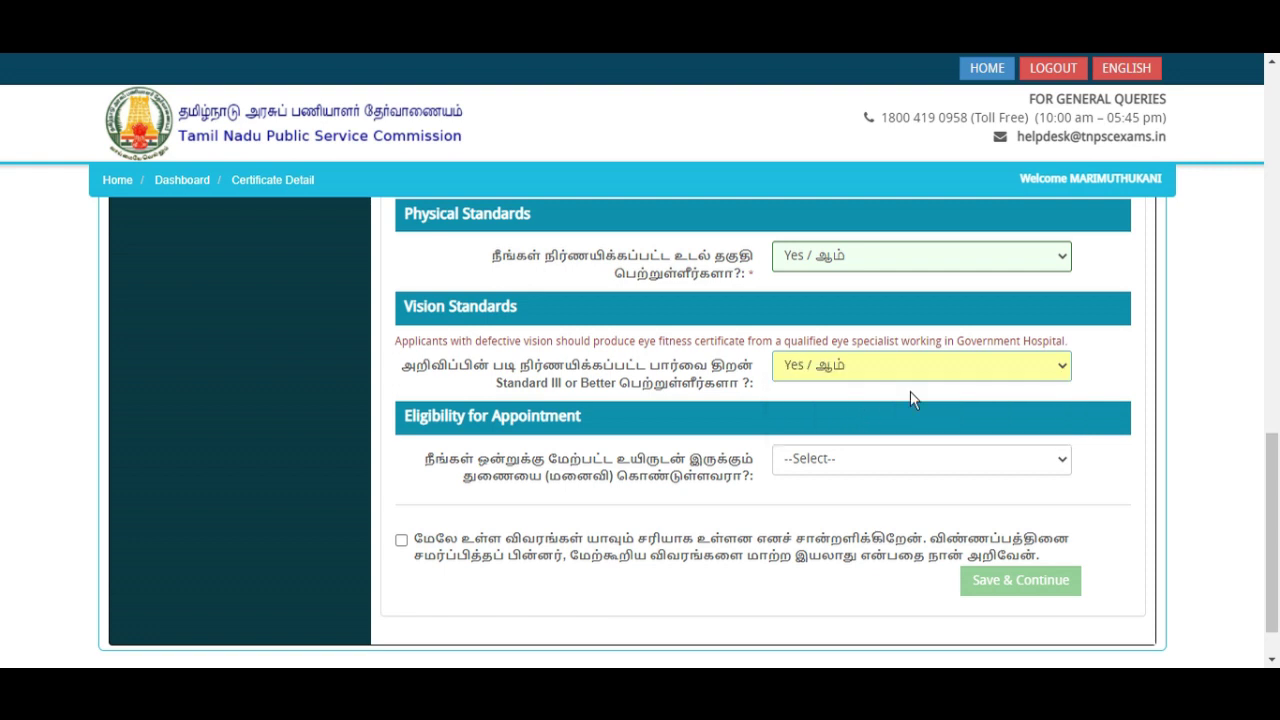
- Answer No to the Eligibility for Appointment question about more than one living spouse, accept the declaration, and save the special category details
left_click(903, 459)
left_click(903, 515)
scroll(900, 500, "down", 1)
left_click(402, 484)
left_click(1022, 532)
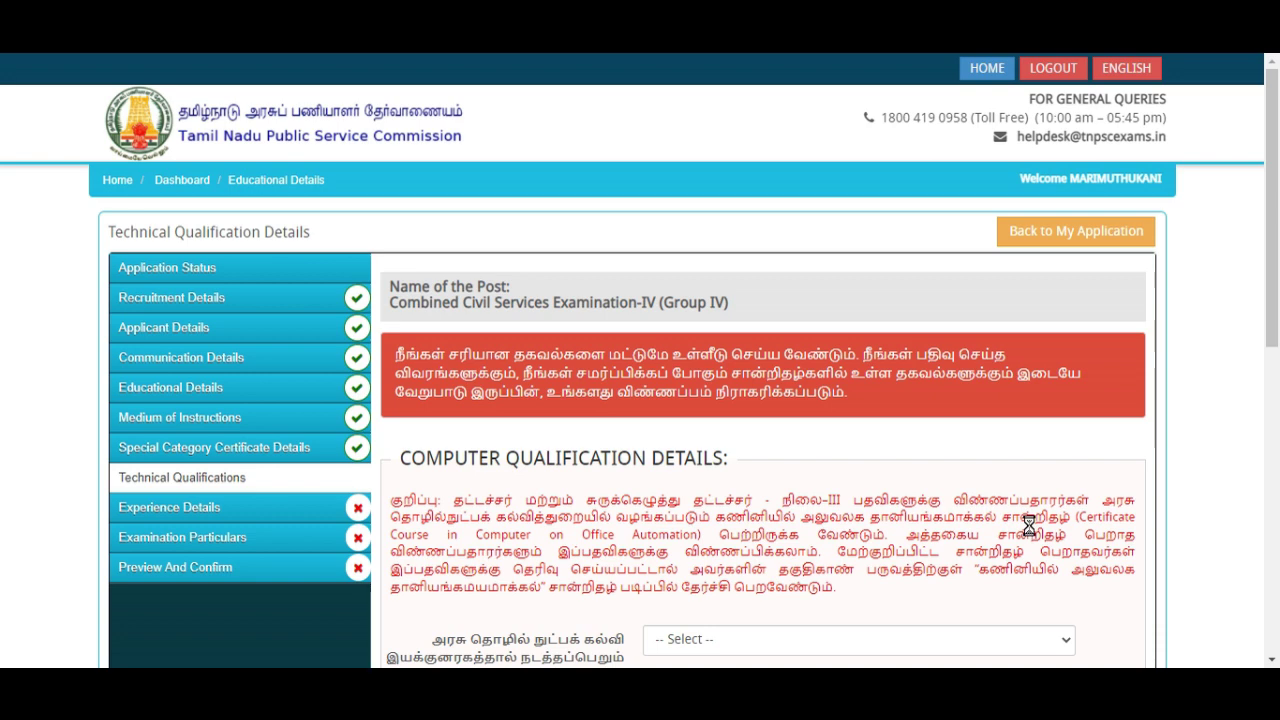
- Answer No to the Computer on Office Automation certificate question in the Computer Qualification Details
scroll(850, 515, "down", 2)
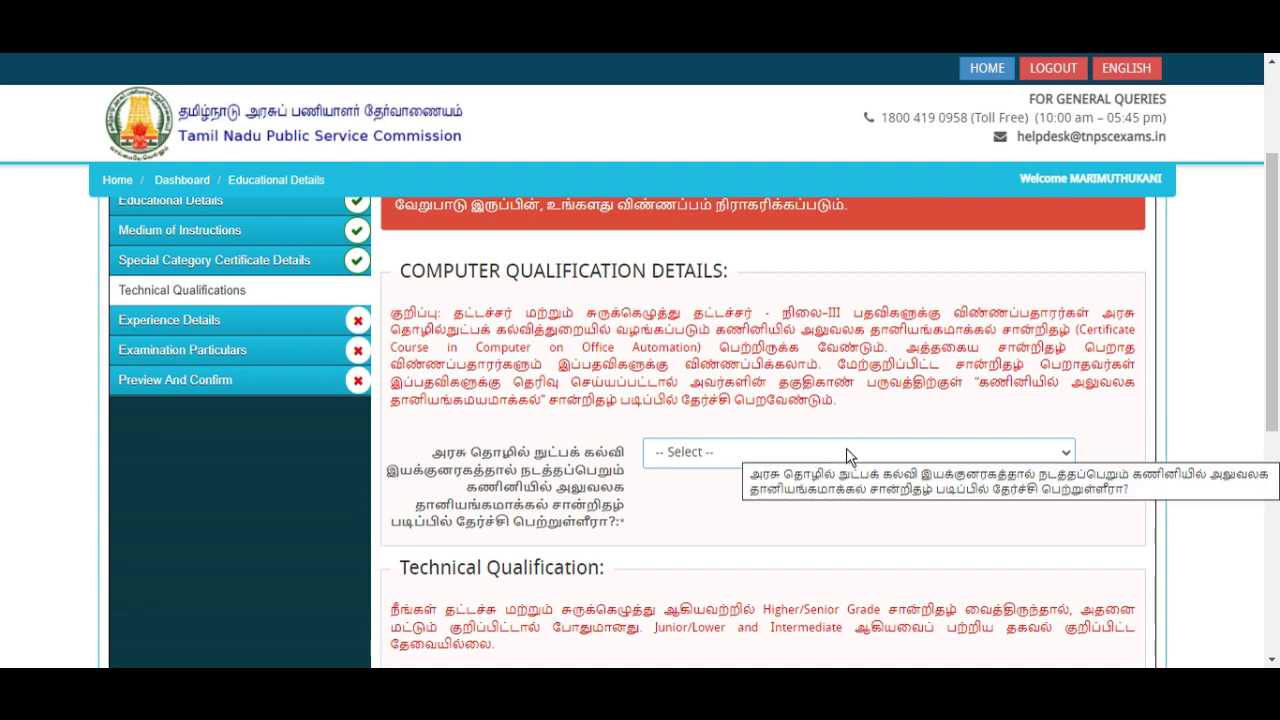
scroll(462, 426, "down", 2)
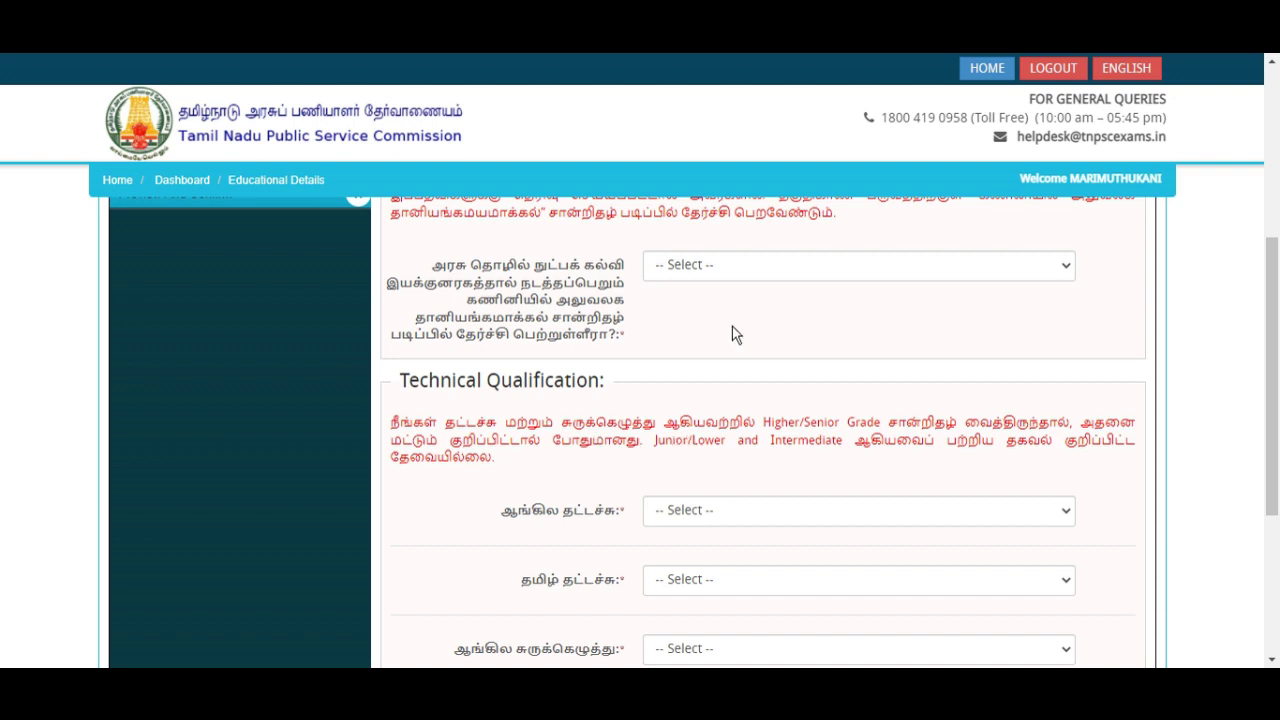
left_click(827, 272)
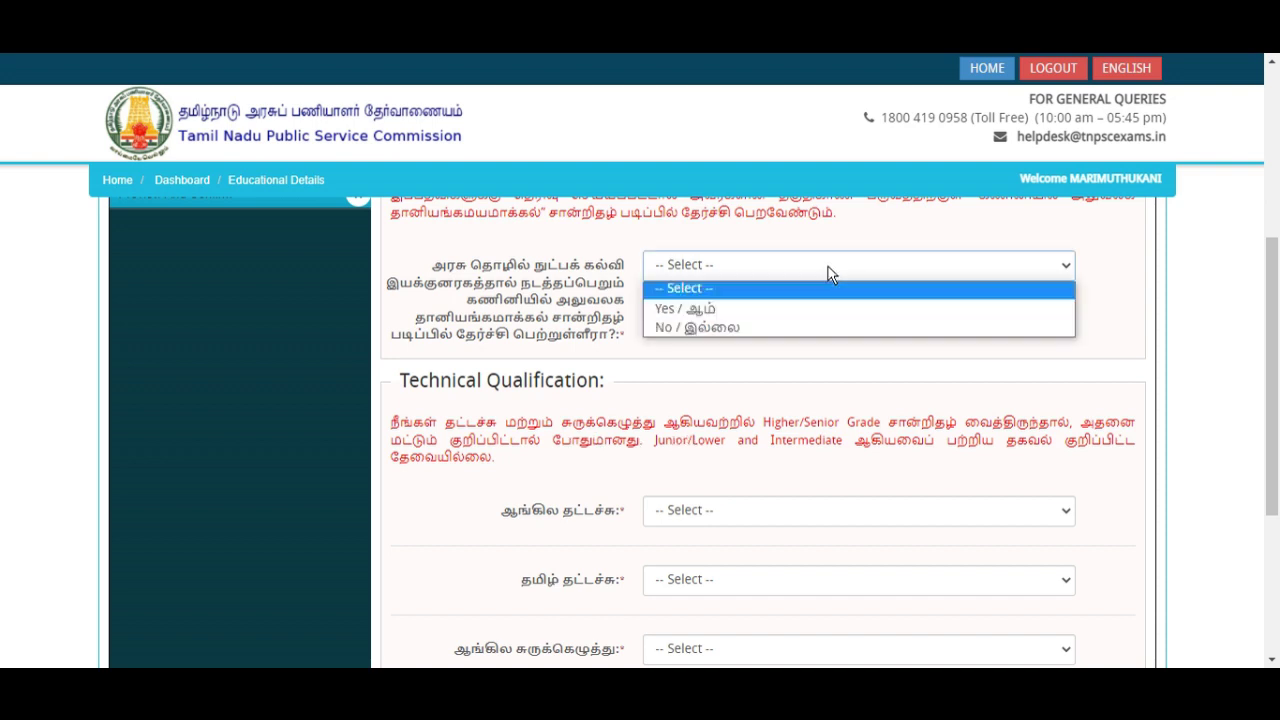
left_click(757, 329)
- Answer No to the English typewriting question in the Technical Qualification section
scroll(757, 334, "down", 3)
scroll(757, 308, "up", 1)
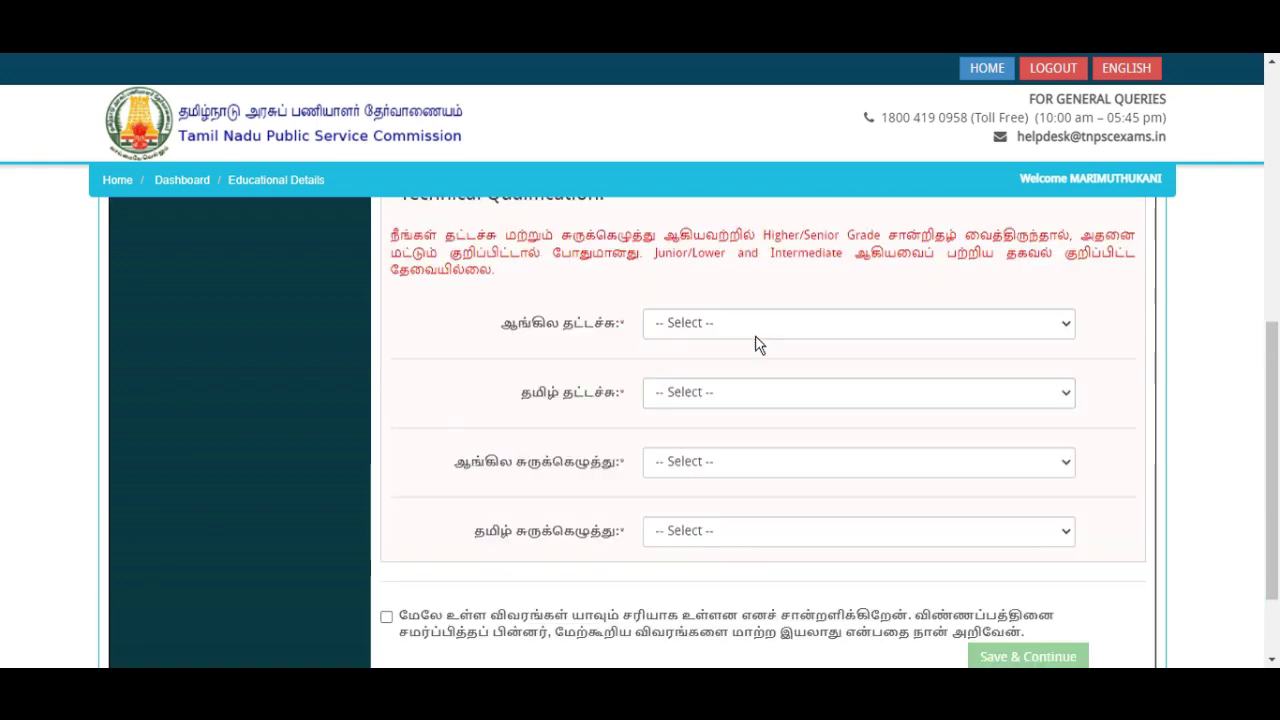
left_click(750, 325)
left_click(717, 384)
- Switch the English typewriting answer to Yes, view its grade options, and return the answer to No
left_click(717, 391)
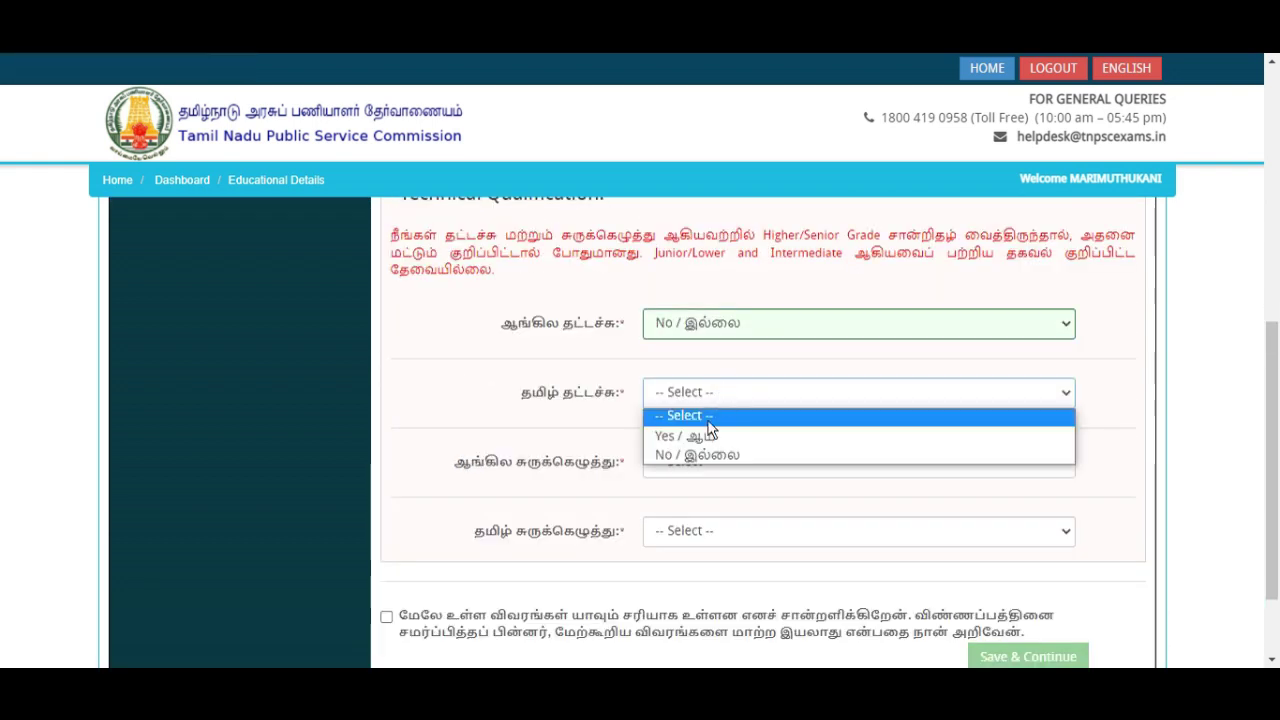
left_click(728, 326)
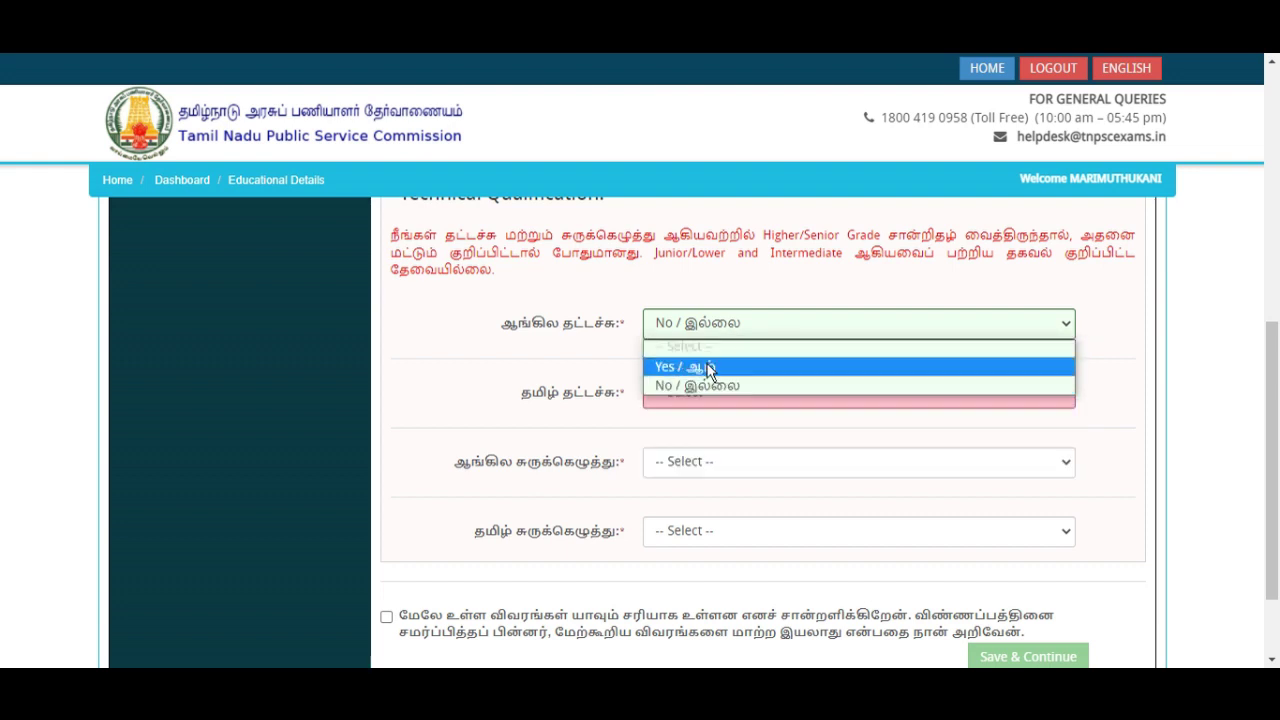
left_click(708, 364)
left_click(750, 358)
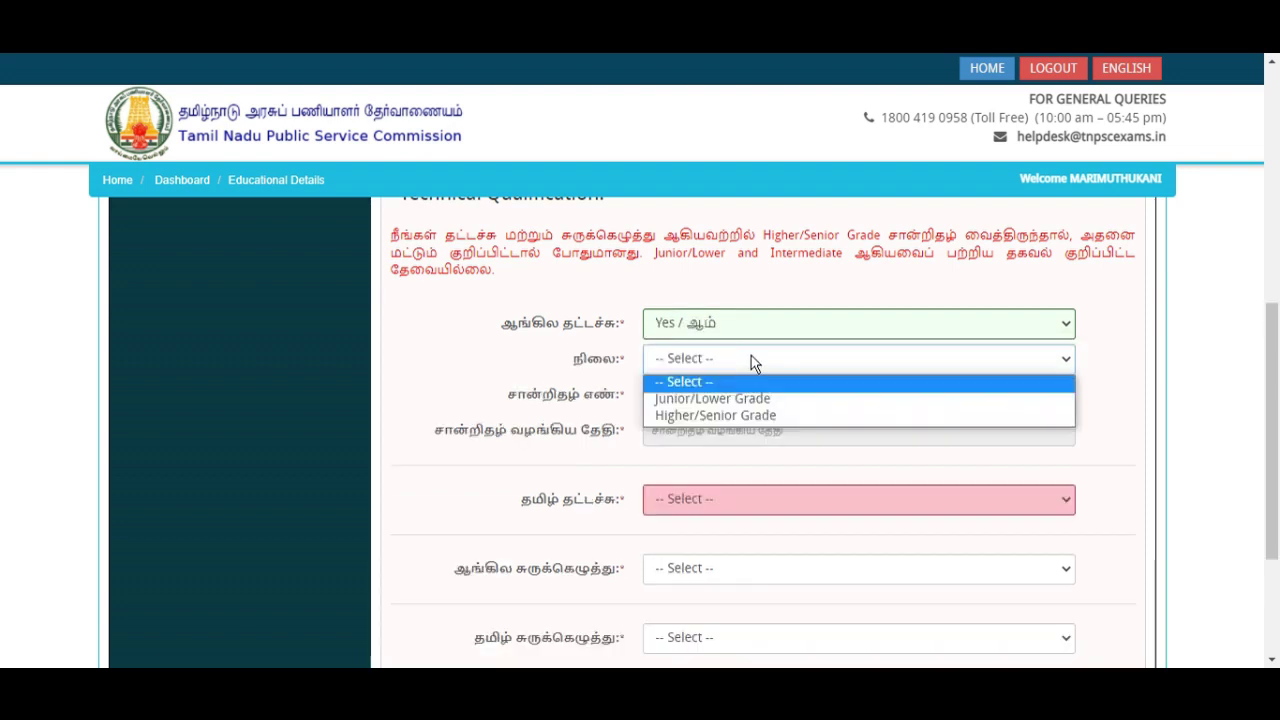
left_click(503, 372)
left_click(796, 328)
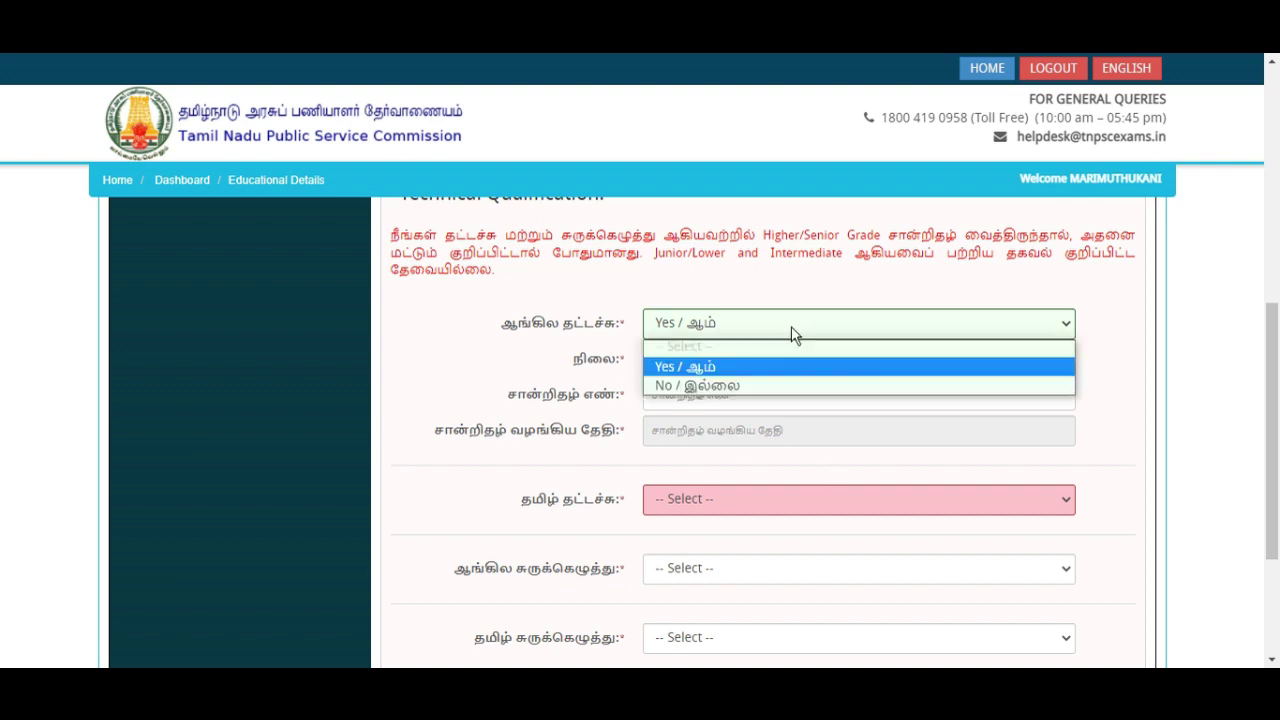
left_click(737, 387)
- Answer No to the Tamil typewriting and English shorthand questions in the Technical Qualification section
left_click(751, 393)
left_click(710, 465)
scroll(712, 460, "down", 2)
left_click(730, 356)
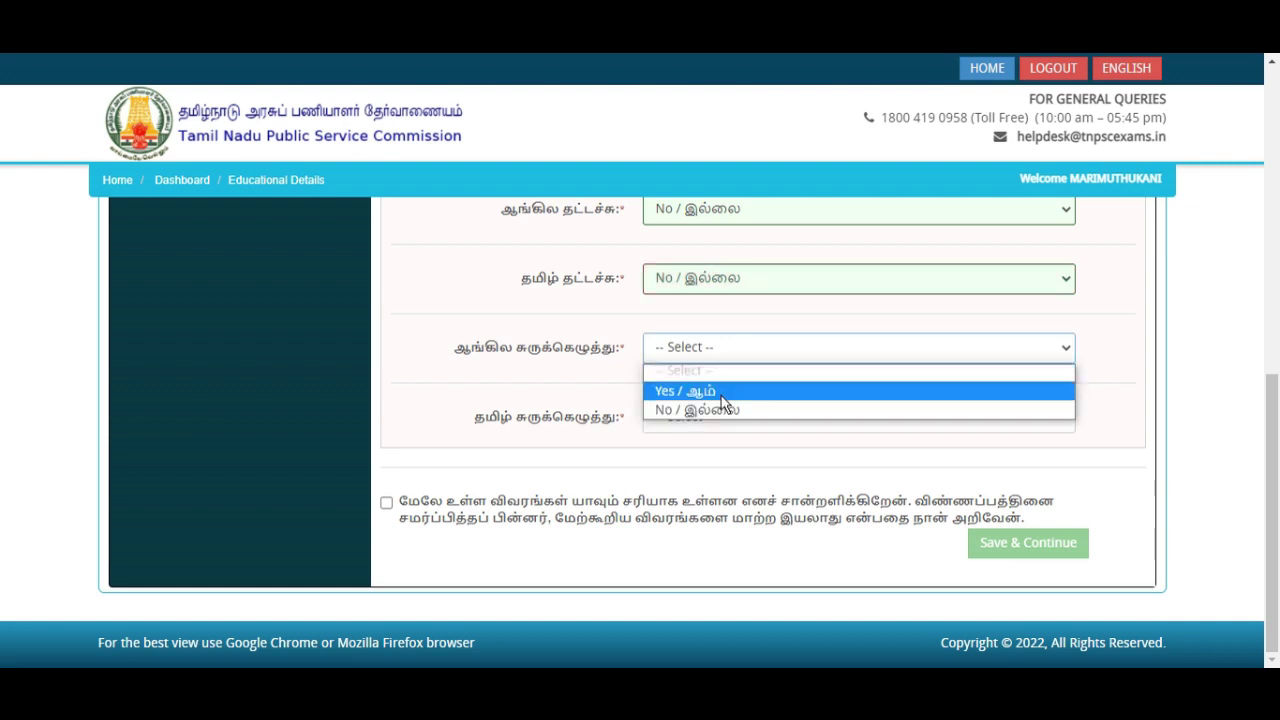
left_click(712, 410)
- Answer No to the Tamil shorthand question, accept the declaration, and save the technical qualifications
left_click(700, 420)
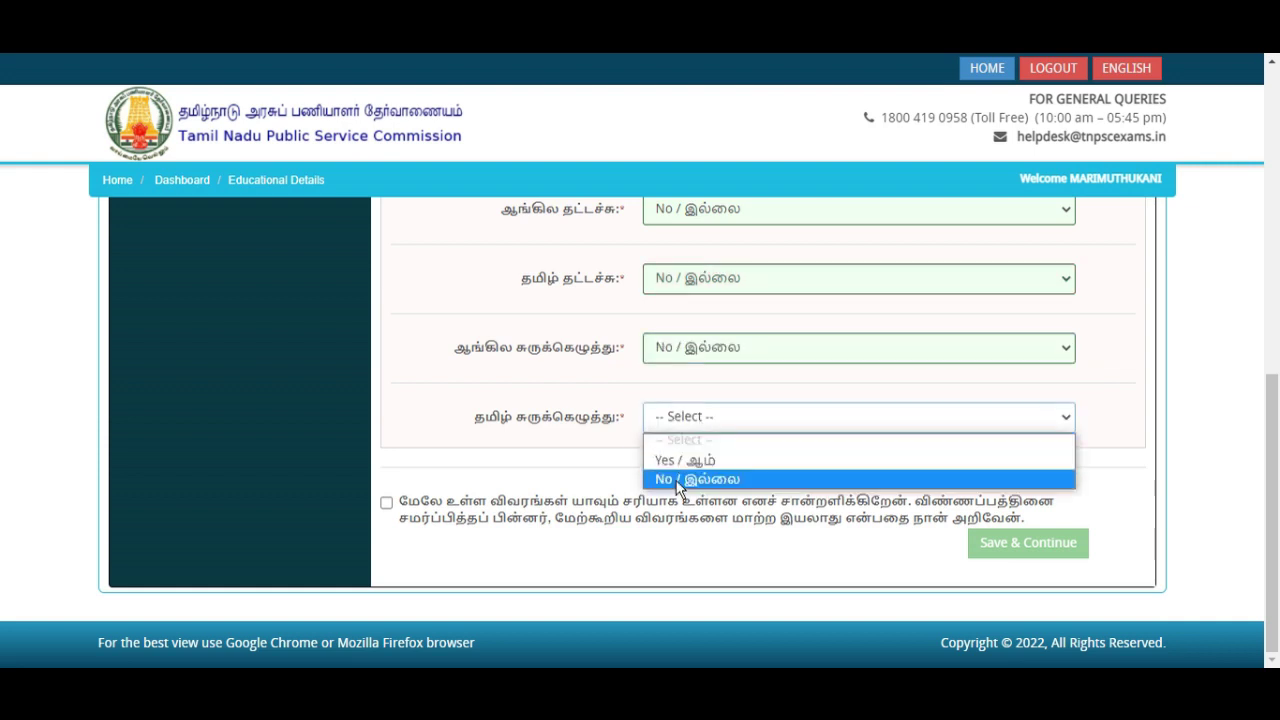
left_click(681, 478)
left_click(387, 503)
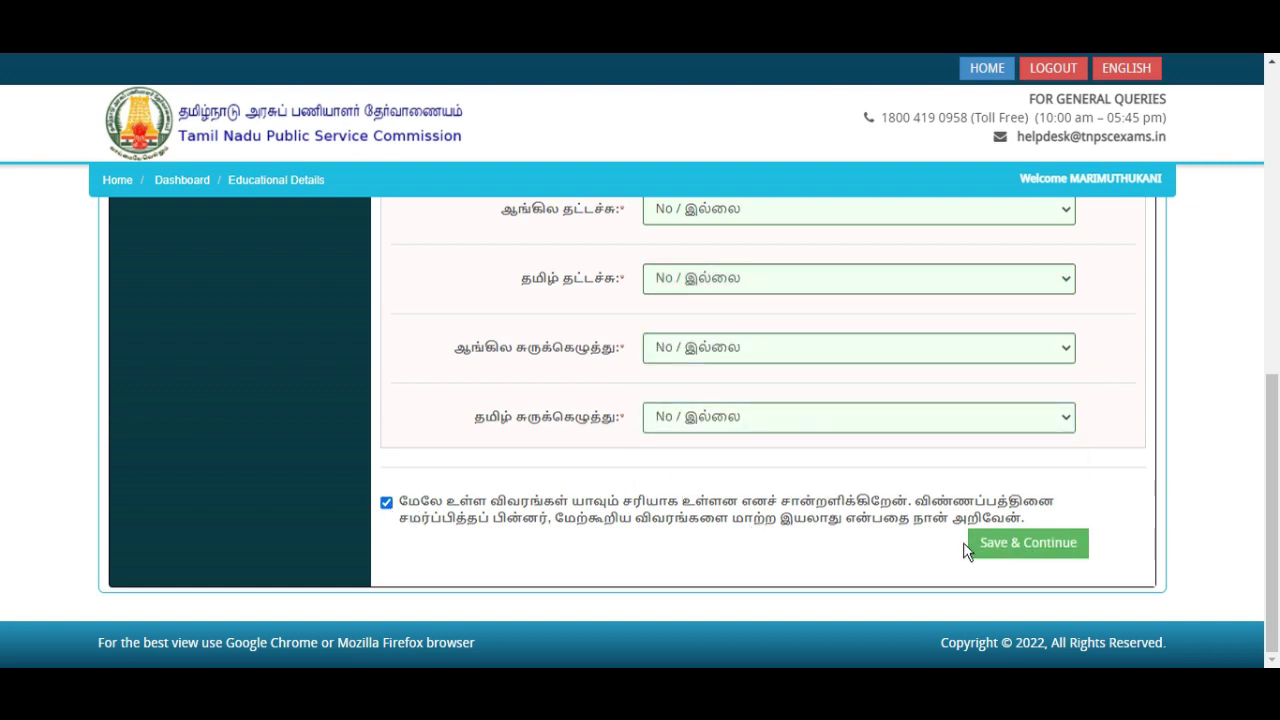
left_click(997, 546)
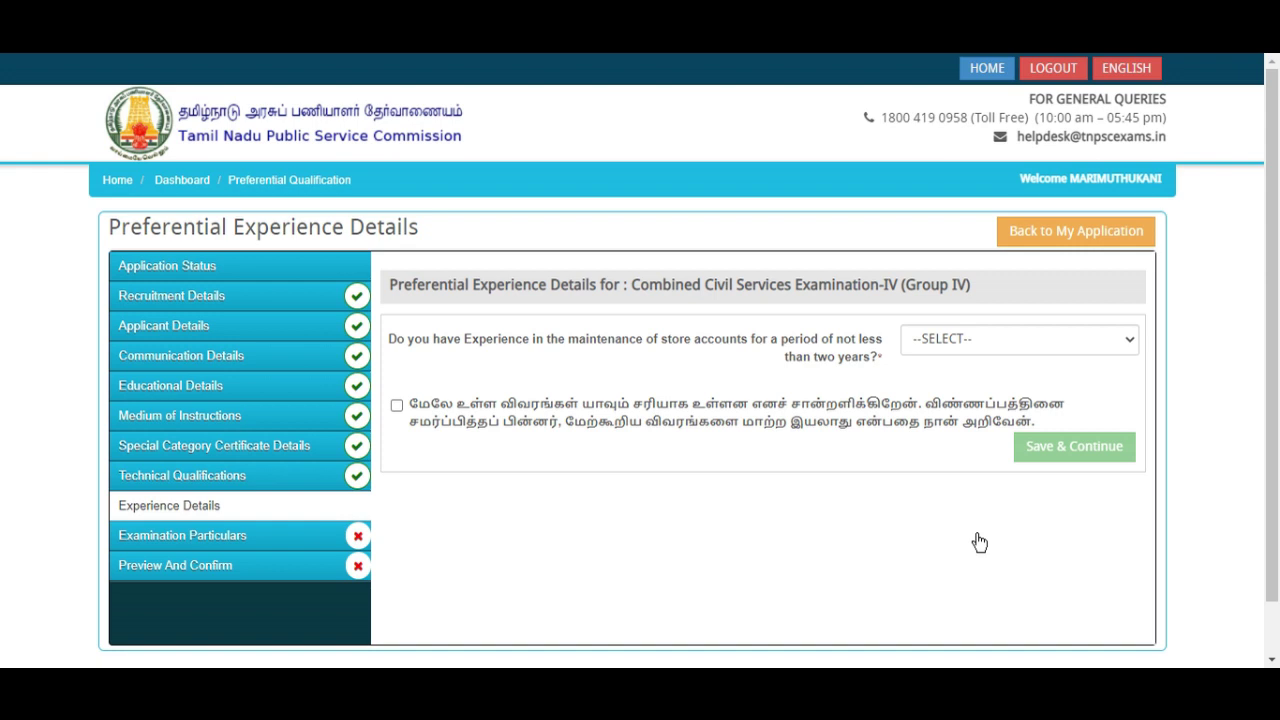
- Answer No to the question on two years of store accounts experience, accept the declaration, and save the experience details
left_click(985, 341)
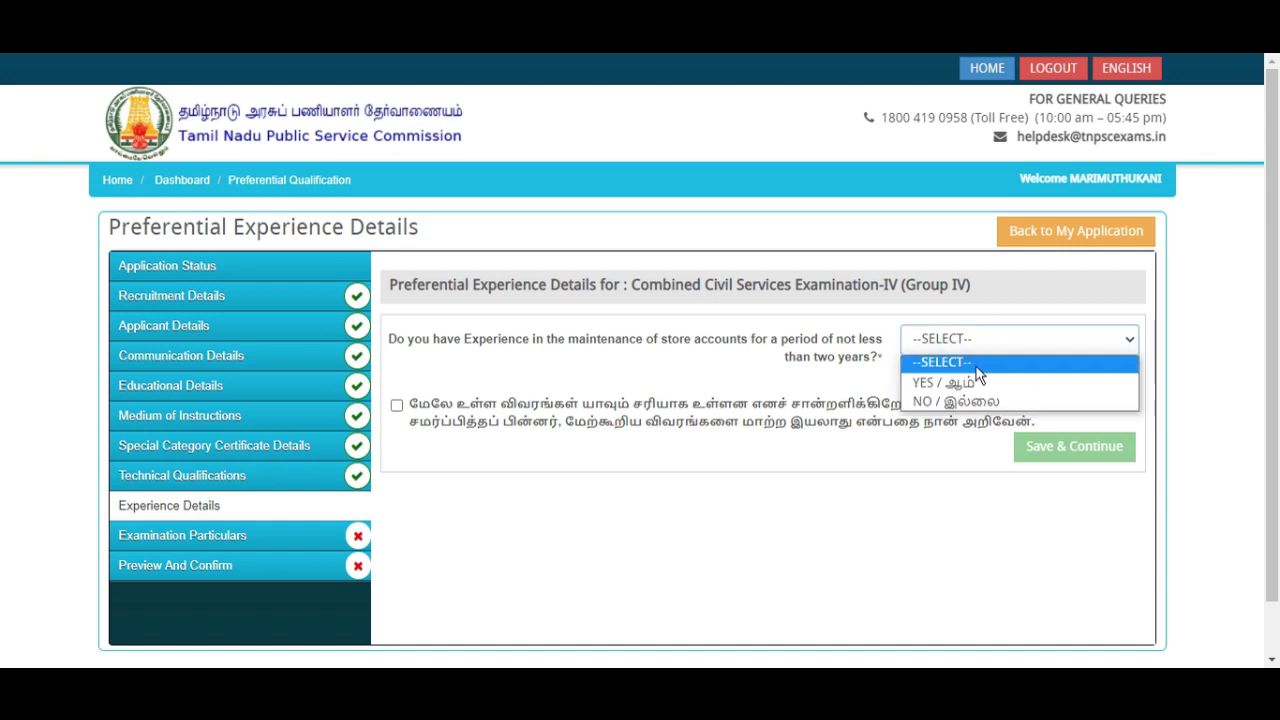
left_click(972, 400)
left_click(396, 405)
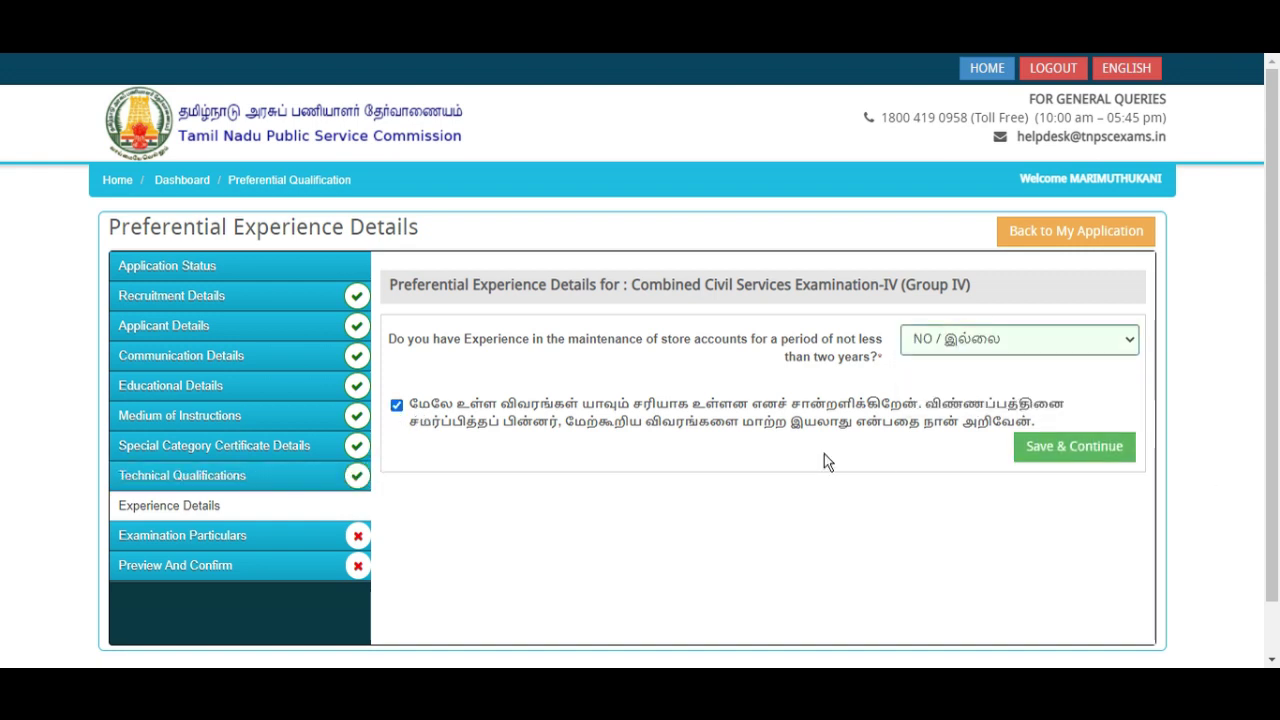
left_click(1090, 450)
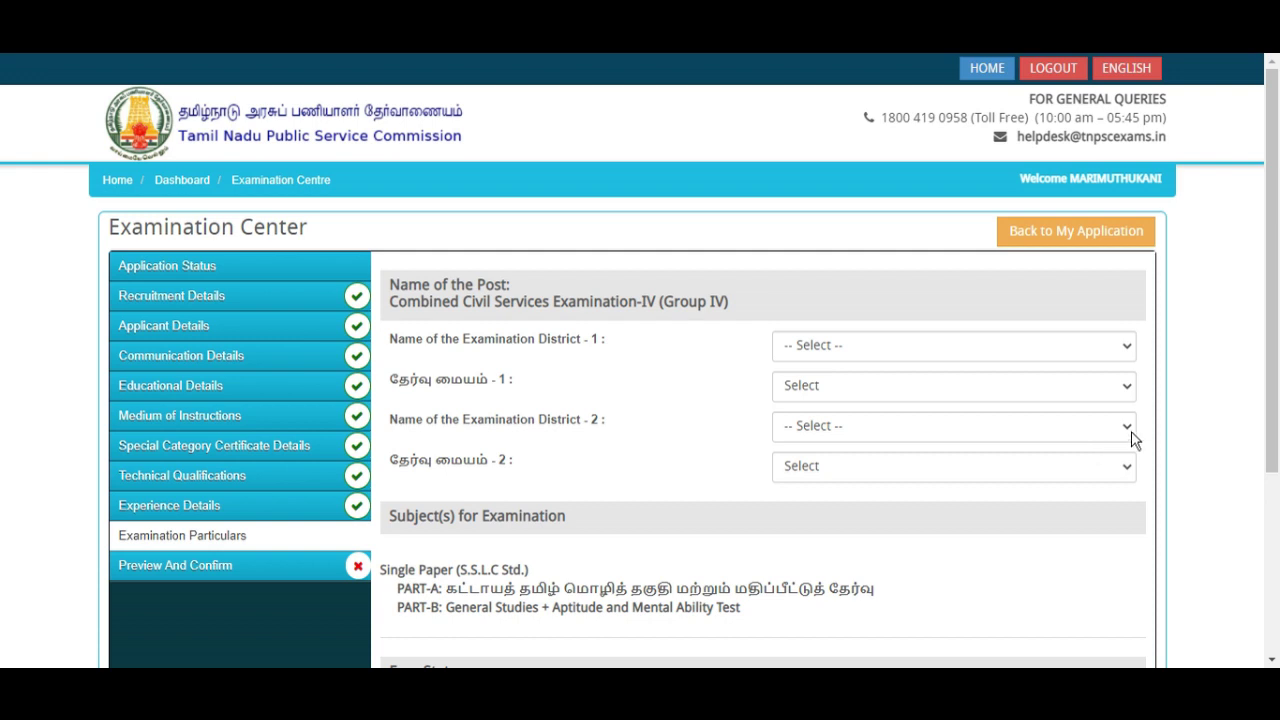
- Choose Tenkasi as Examination District 1 and Alangulam as its examination centre
left_click(969, 344)
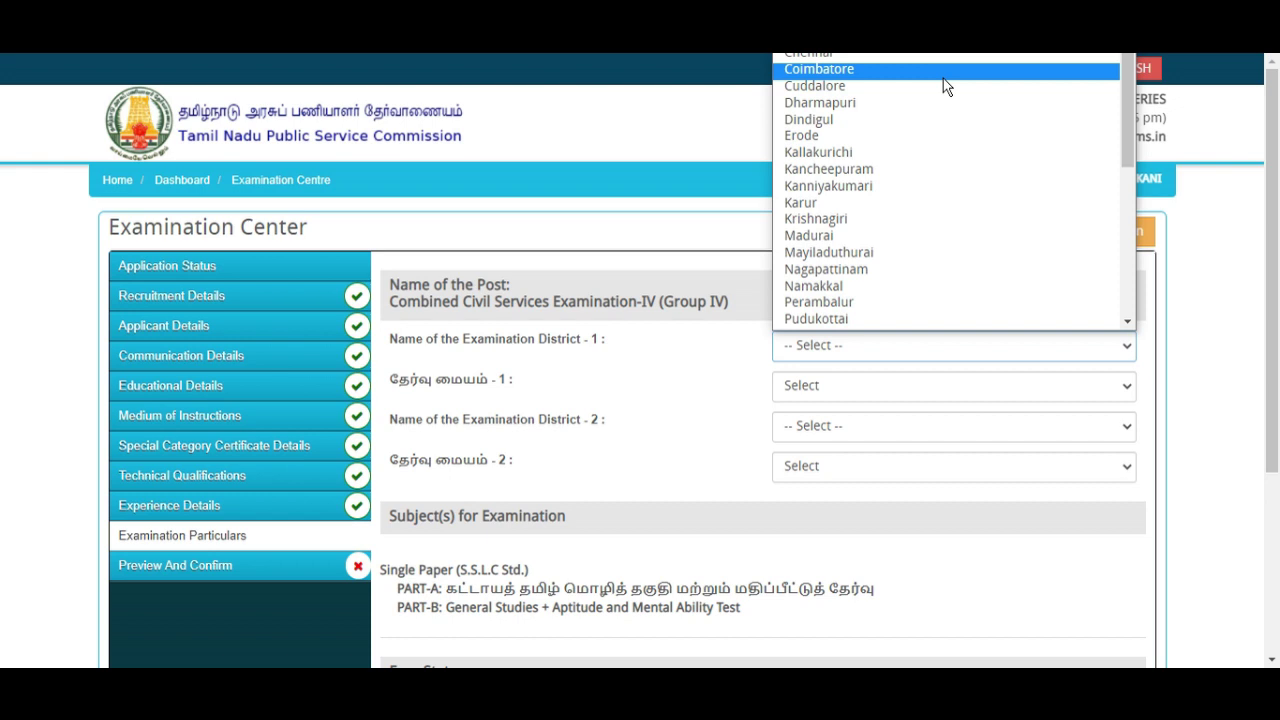
scroll(940, 110, "down", 5)
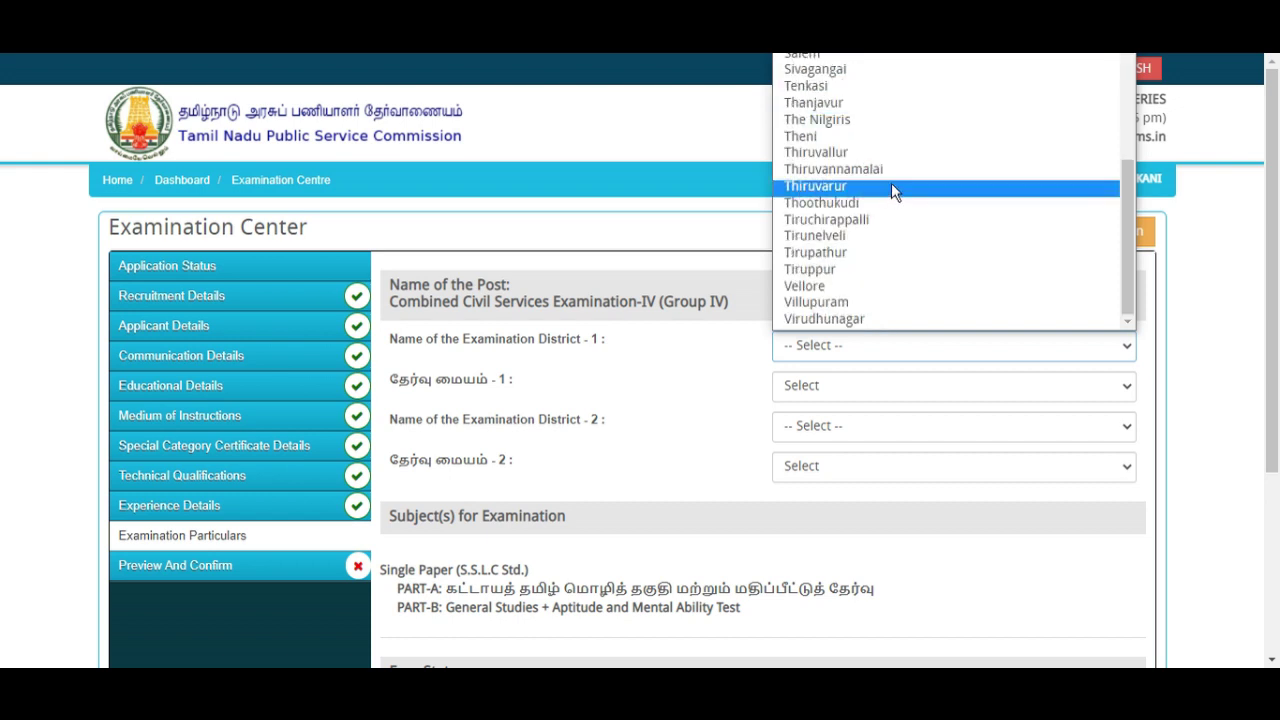
left_click(836, 86)
left_click(914, 385)
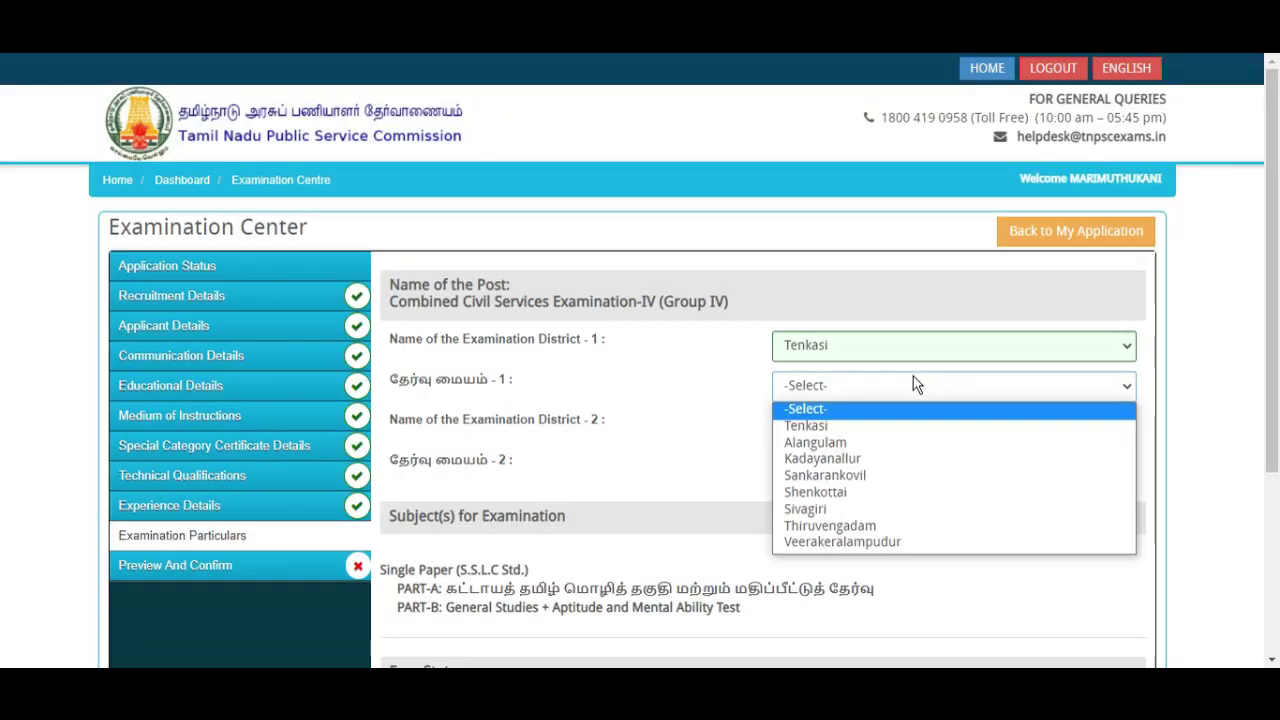
left_click(871, 443)
- Choose Tirunelveli as Examination District 2 and Tirunelveli as its examination centre
left_click(888, 441)
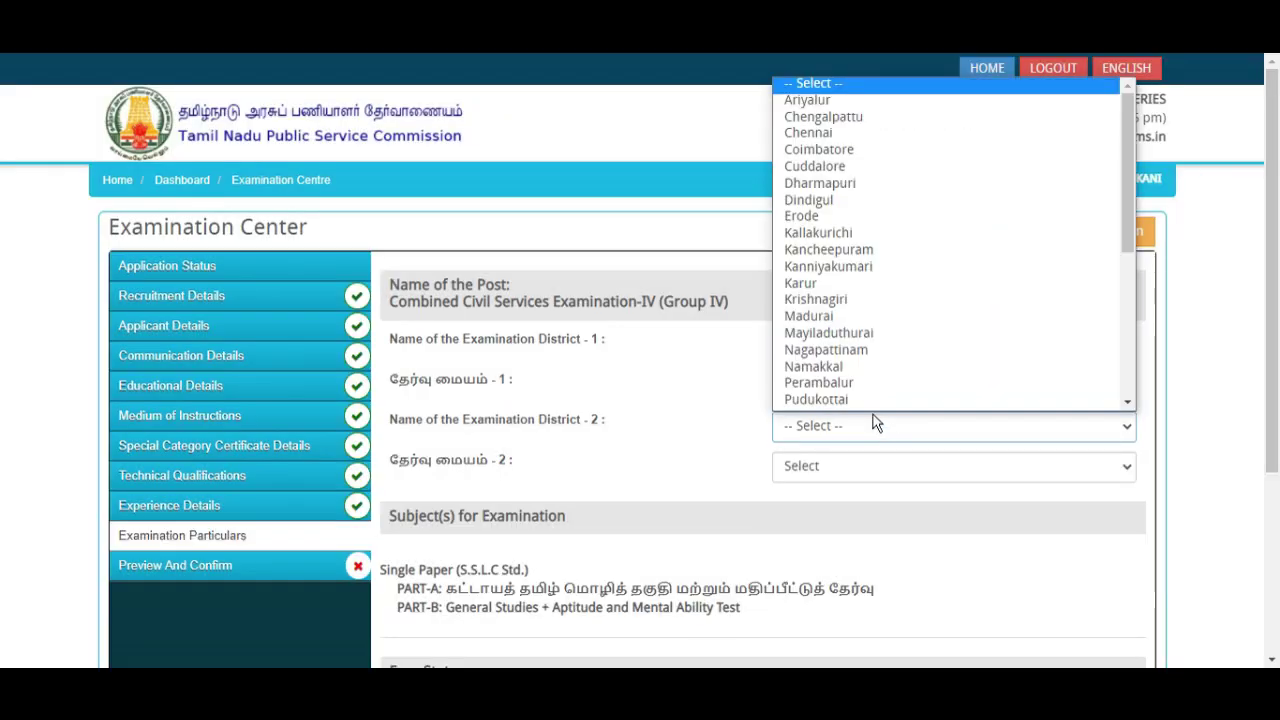
scroll(912, 278, "down", 1)
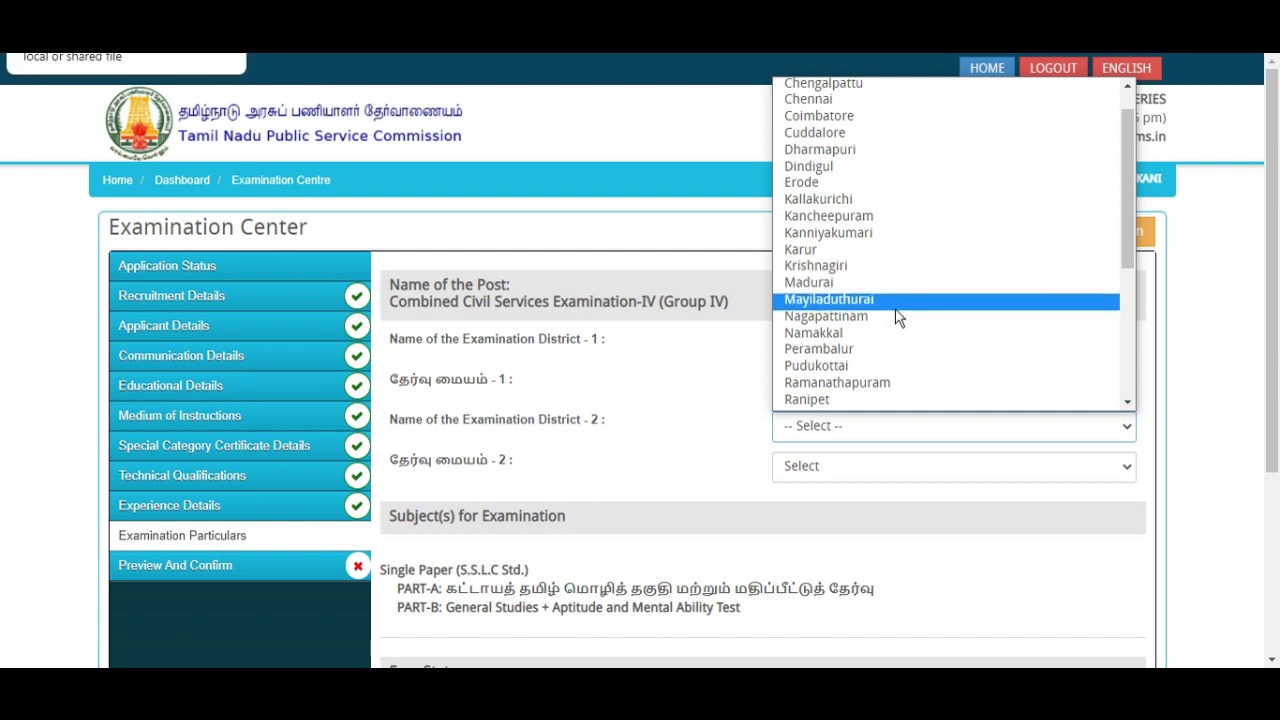
scroll(906, 279, "down", 5)
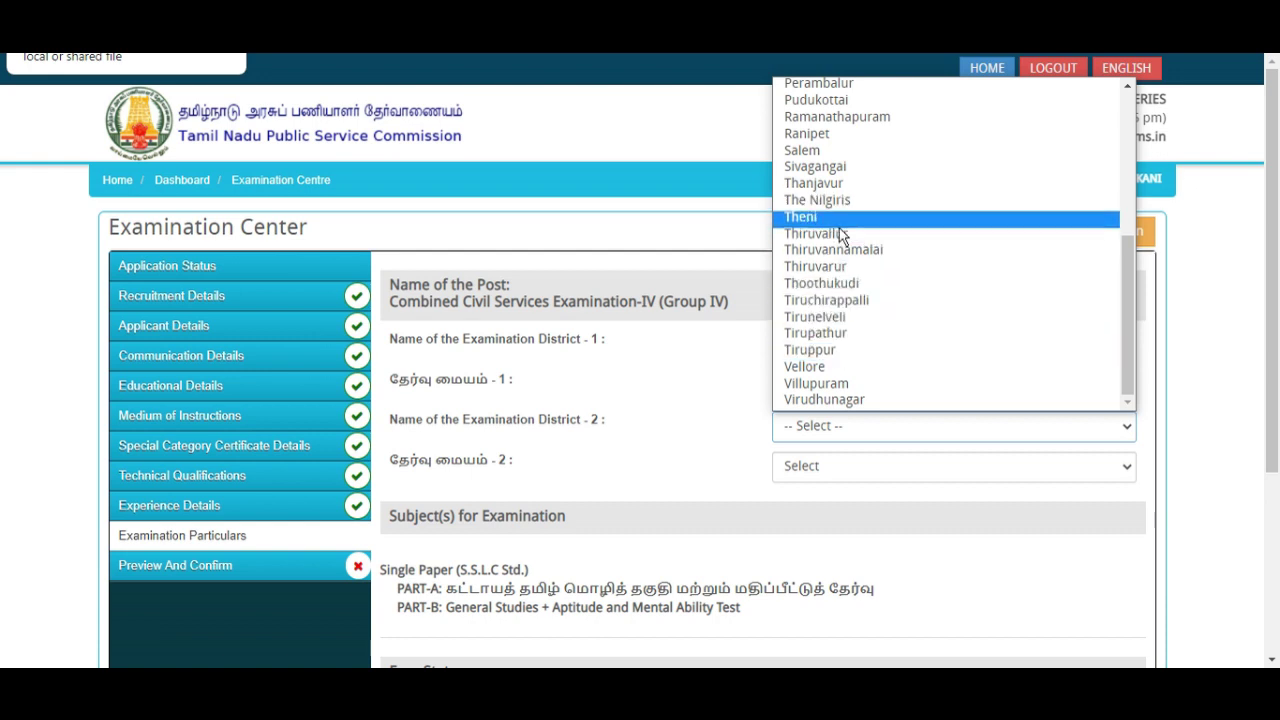
left_click(846, 315)
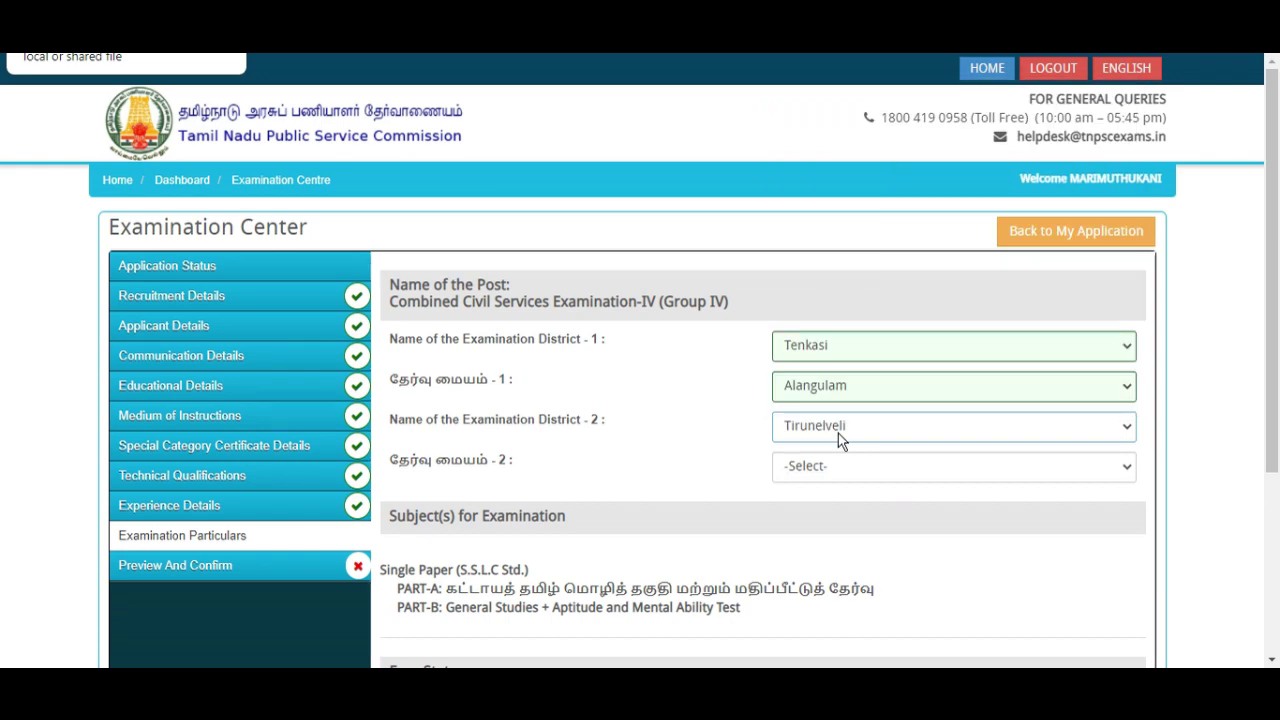
left_click(840, 467)
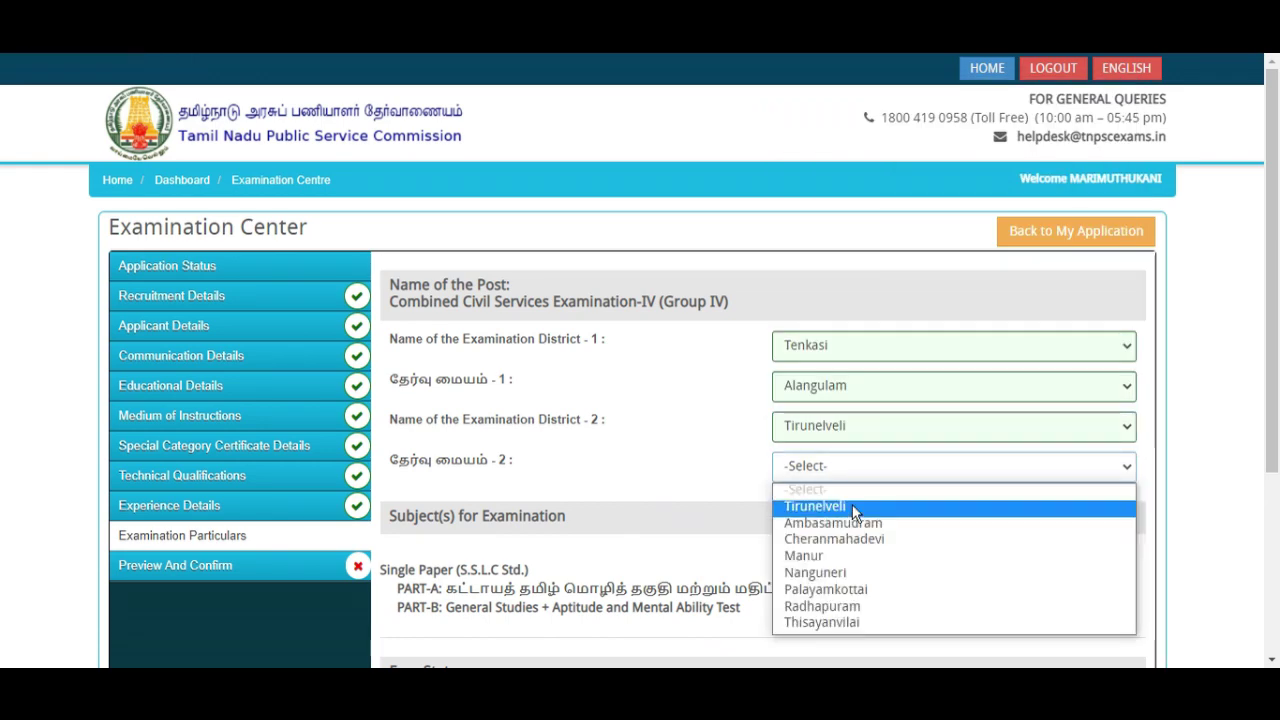
left_click(852, 505)
- Examine the paper and its parts listed under Subject(s) for Examination
scroll(975, 420, "down", 3)
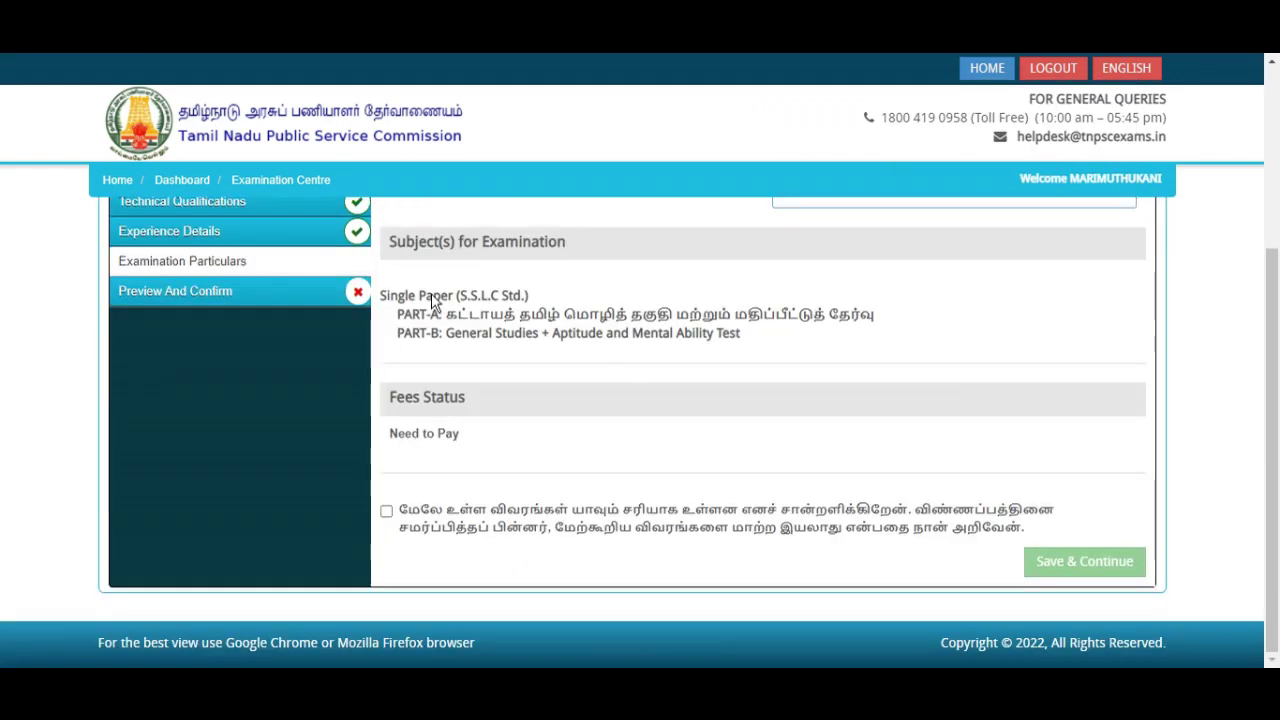
left_click_drag(737, 333, 416, 295)
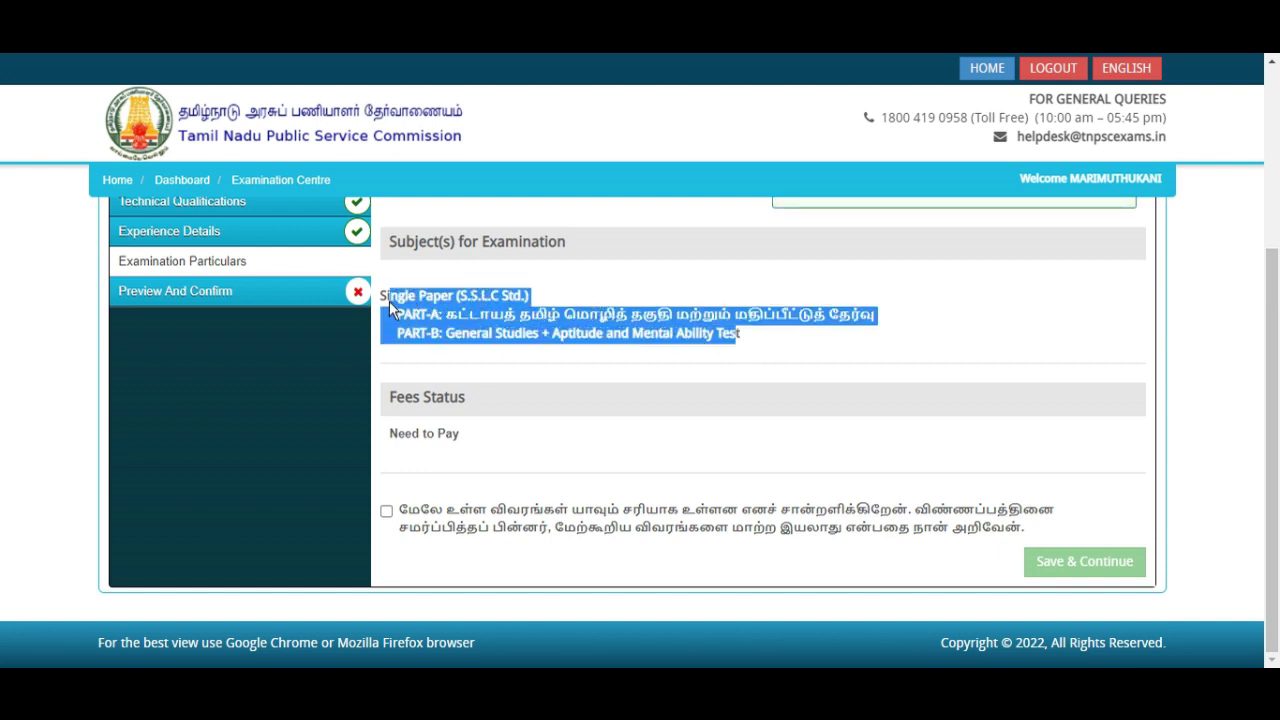
left_click(748, 338)
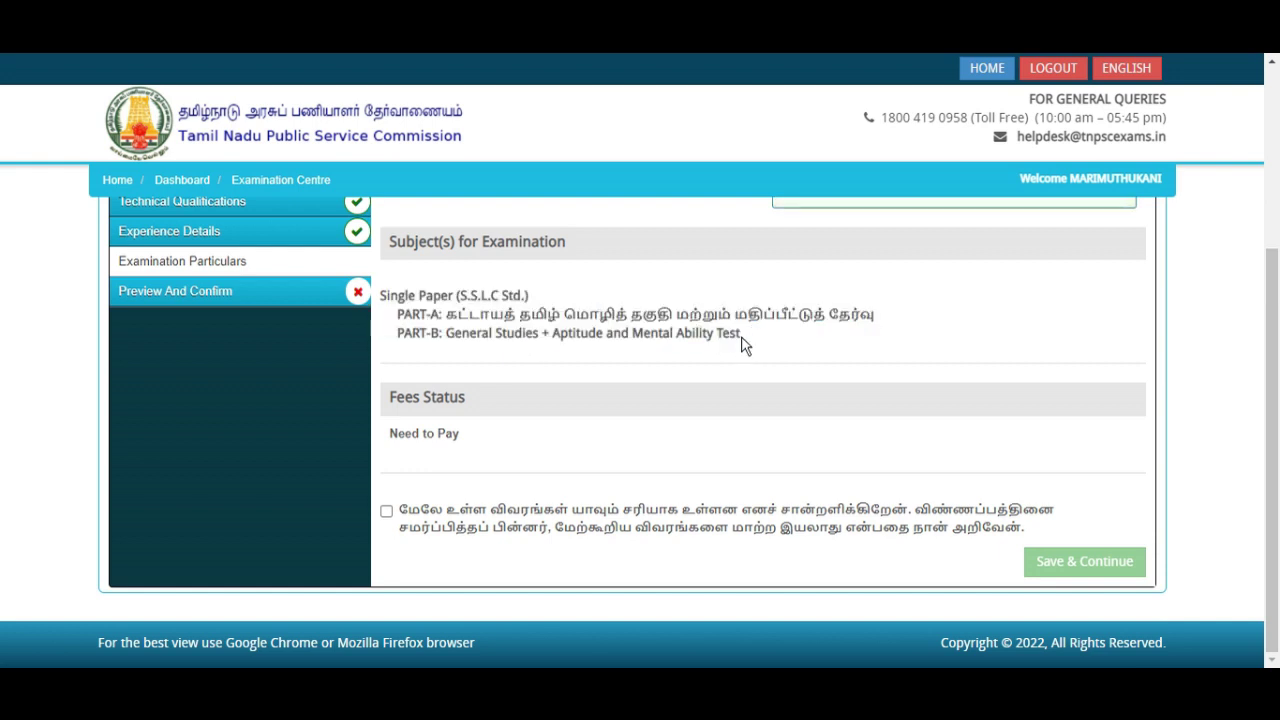
left_click_drag(746, 340, 398, 296)
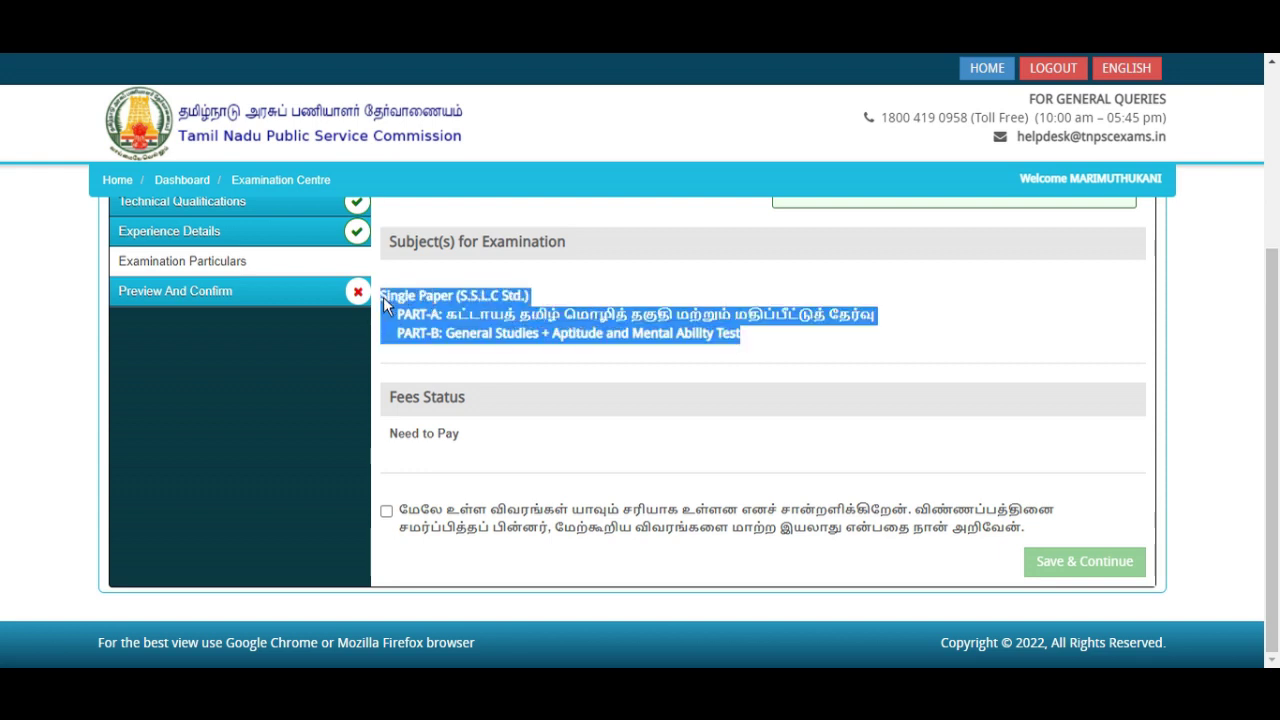
- Accept the declaration for the examination particulars and save them to proceed to the application preview
left_click(550, 297)
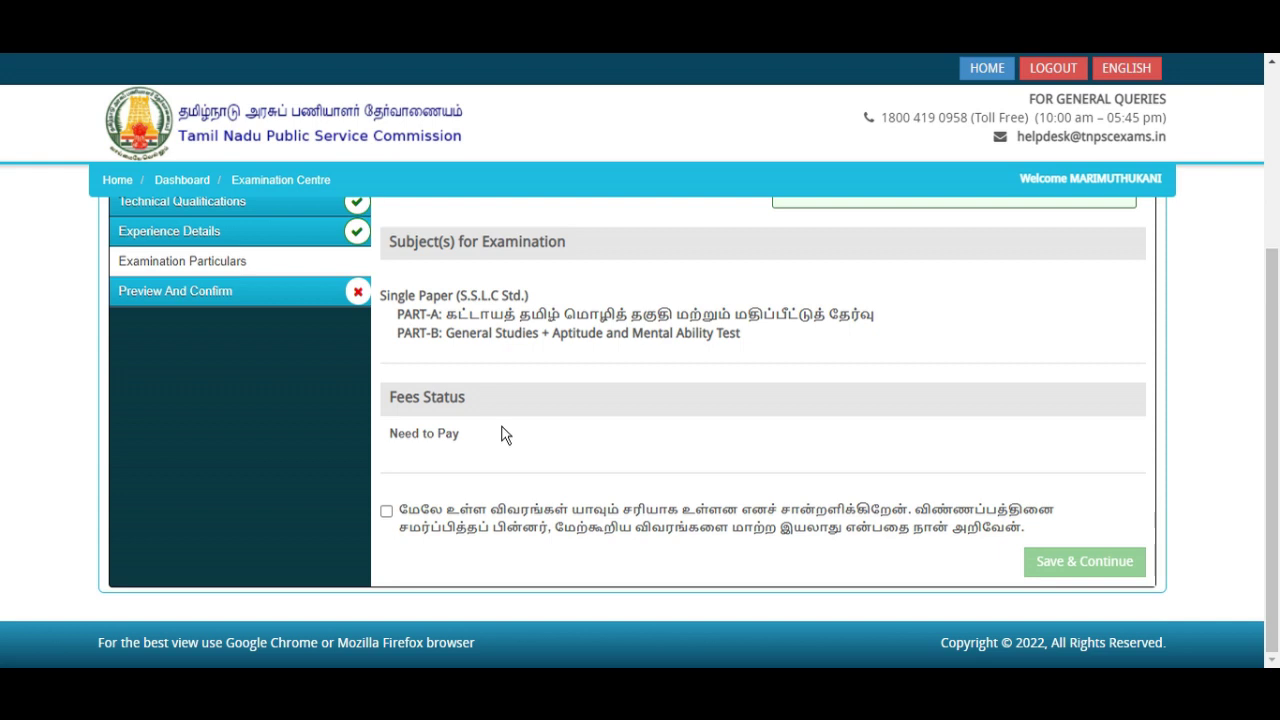
left_click(386, 512)
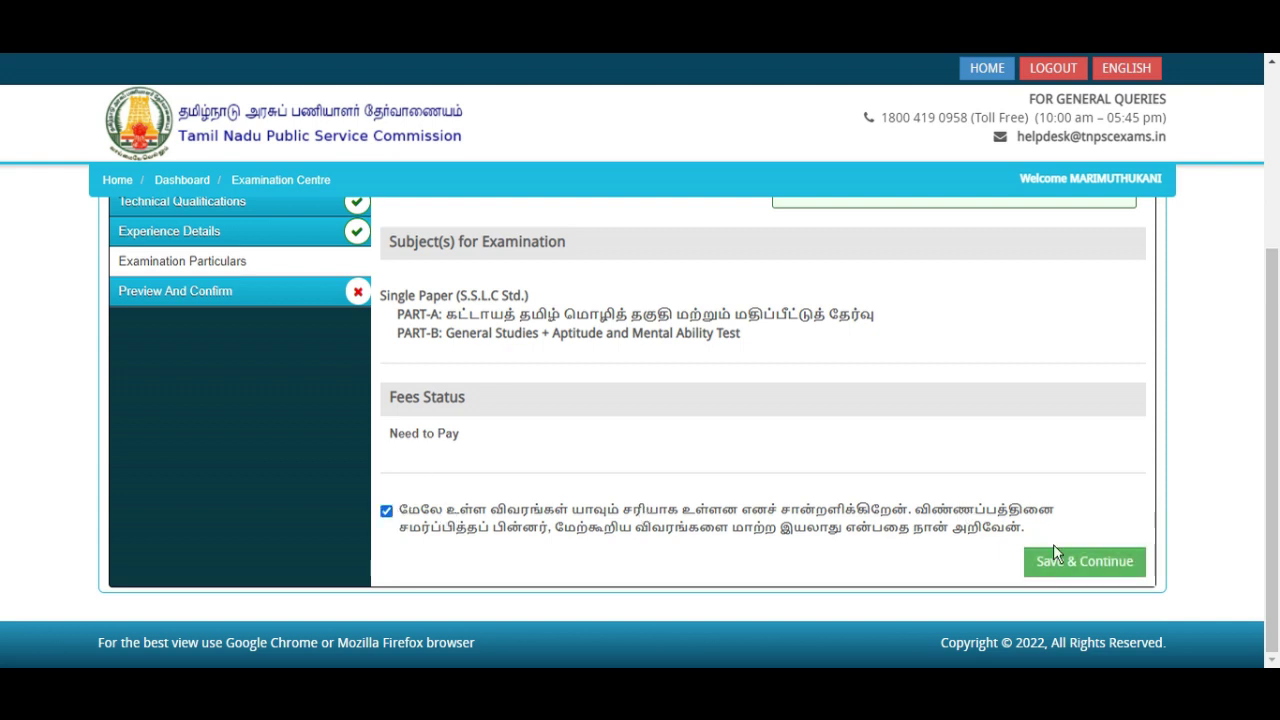
left_click(1078, 566)
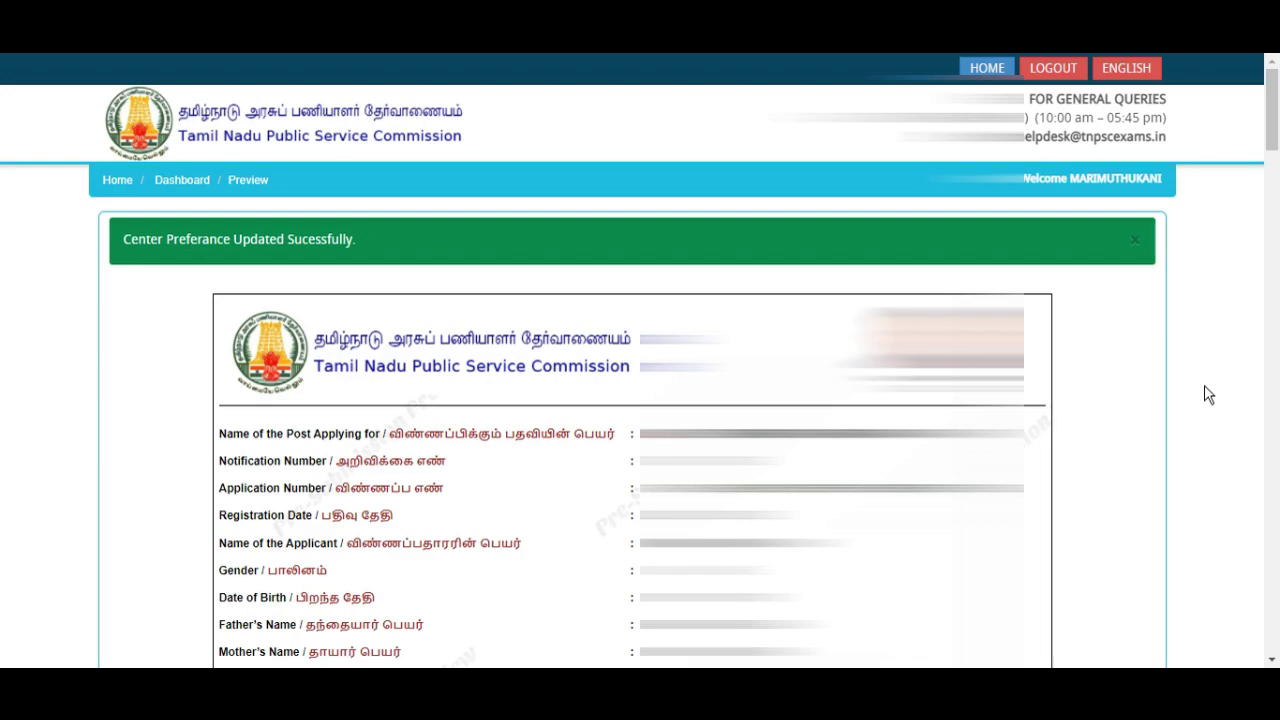
- Review the application preview from the applicant's details through education, technical qualifications and examination centres to the declarations
scroll(1205, 395, "down", 2)
scroll(1205, 393, "down", 6)
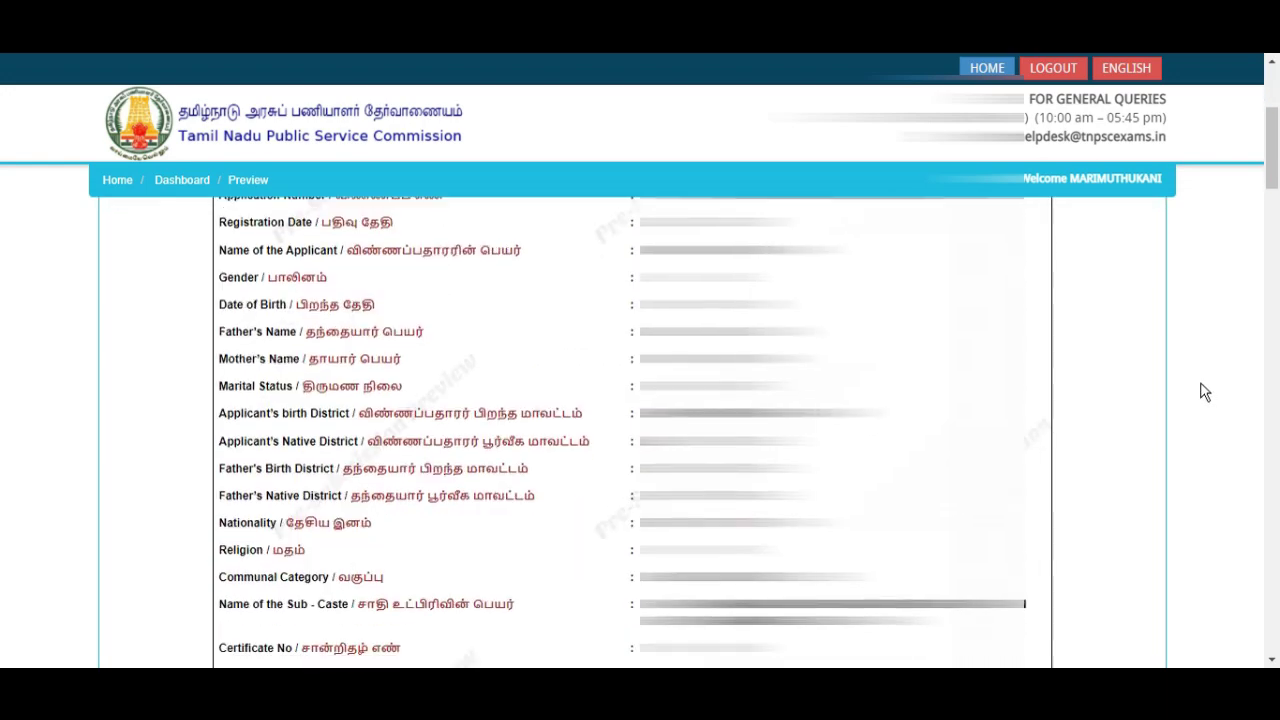
scroll(1205, 390, "down", 9)
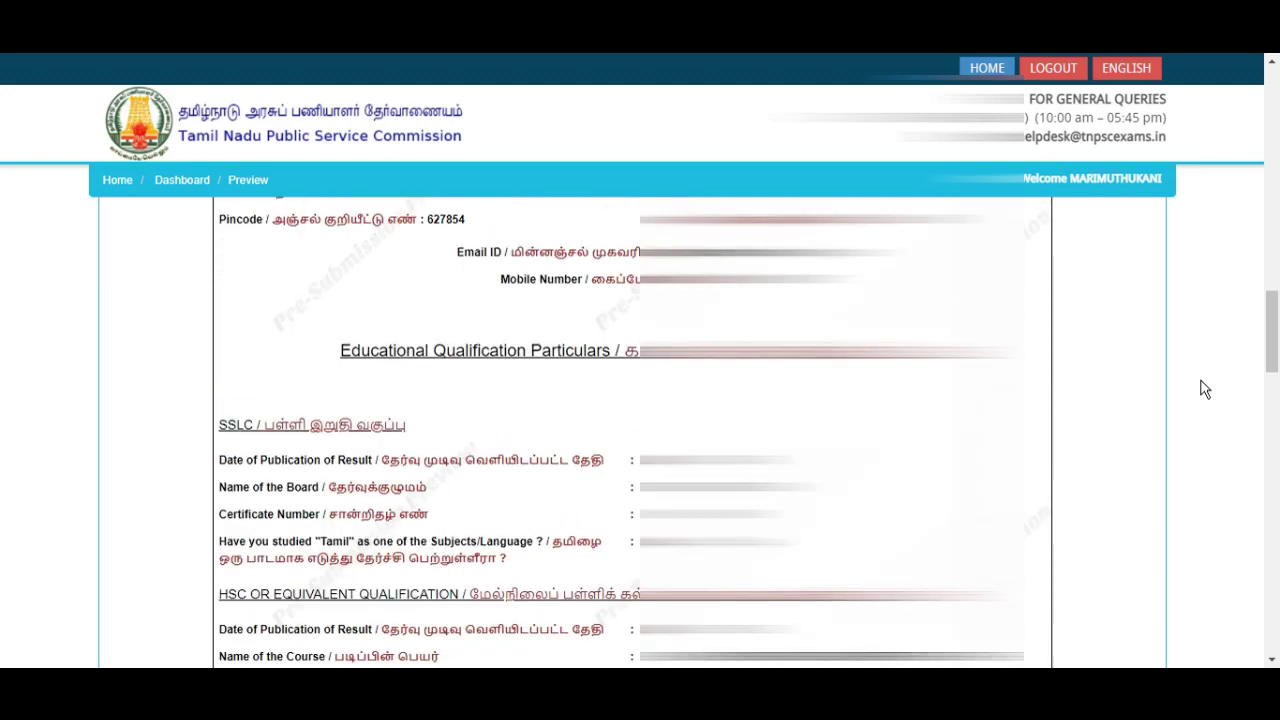
scroll(1205, 390, "down", 7)
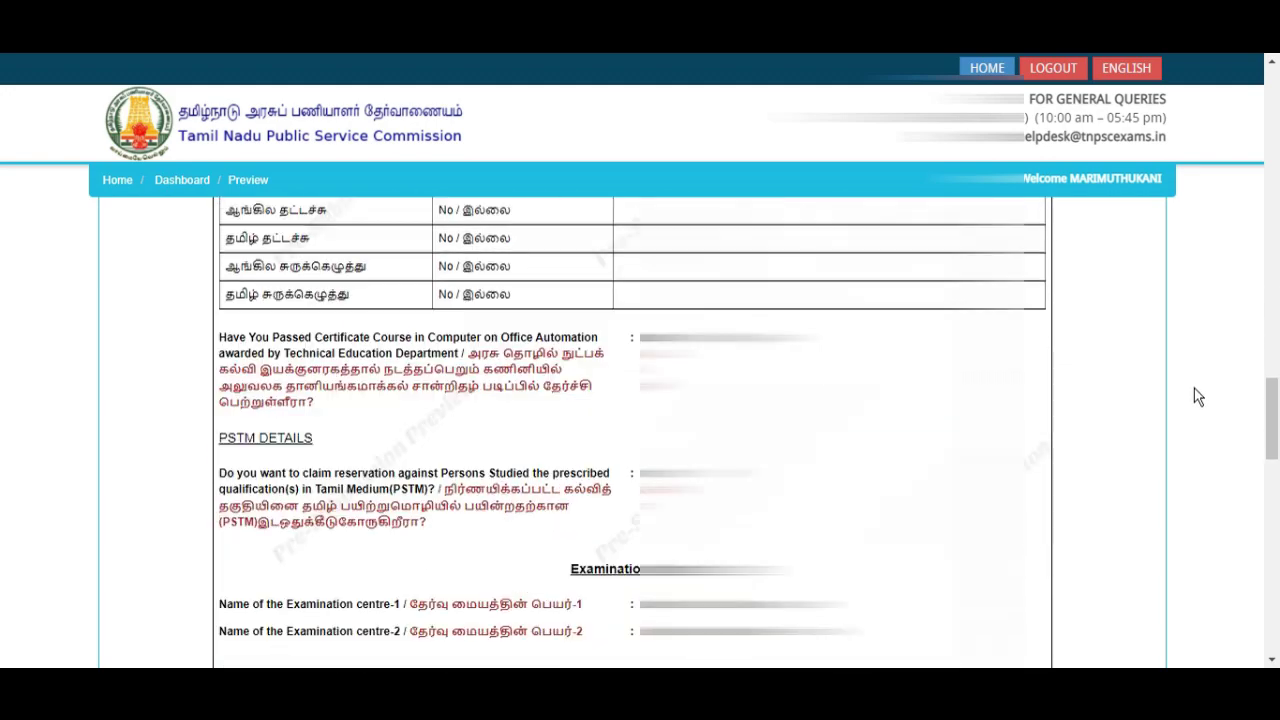
scroll(1197, 397, "down", 6)
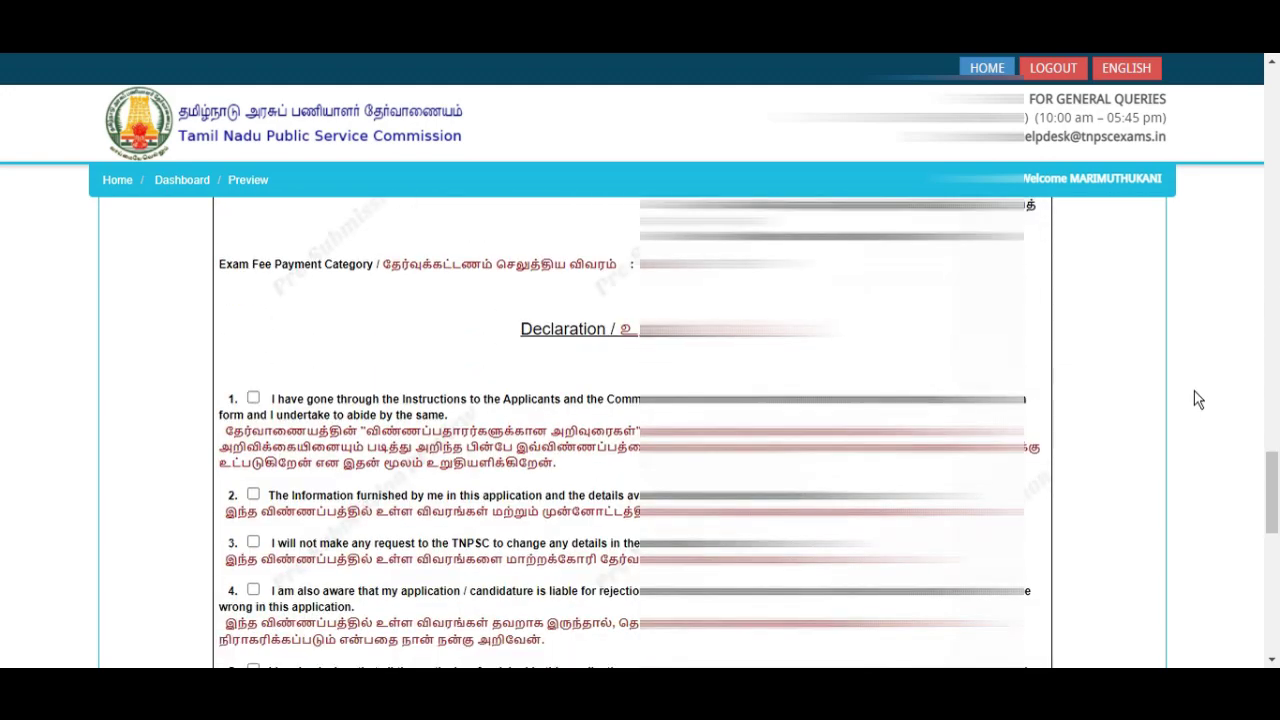
scroll(1198, 397, "down", 4)
scroll(1195, 394, "up", 4)
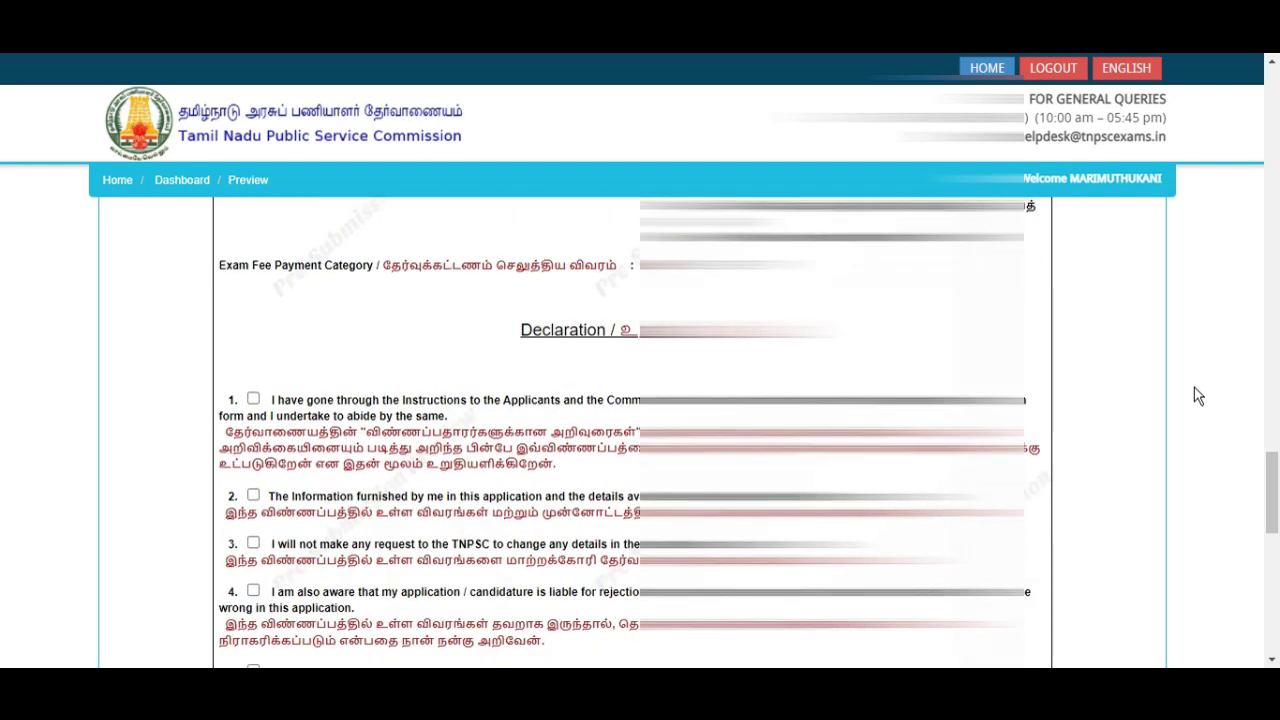
- Accept declarations 1 and 2, on having read the instructions and on the preview information being correct
scroll(390, 392, "down", 1)
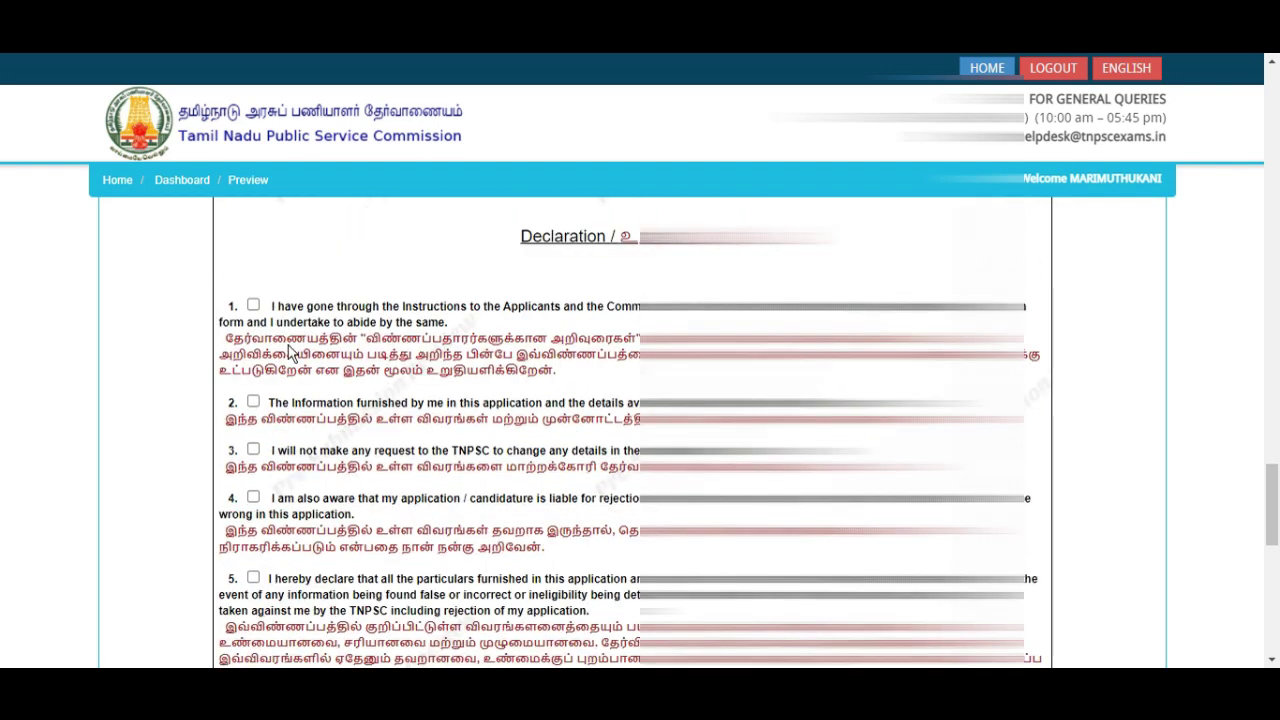
left_click(253, 305)
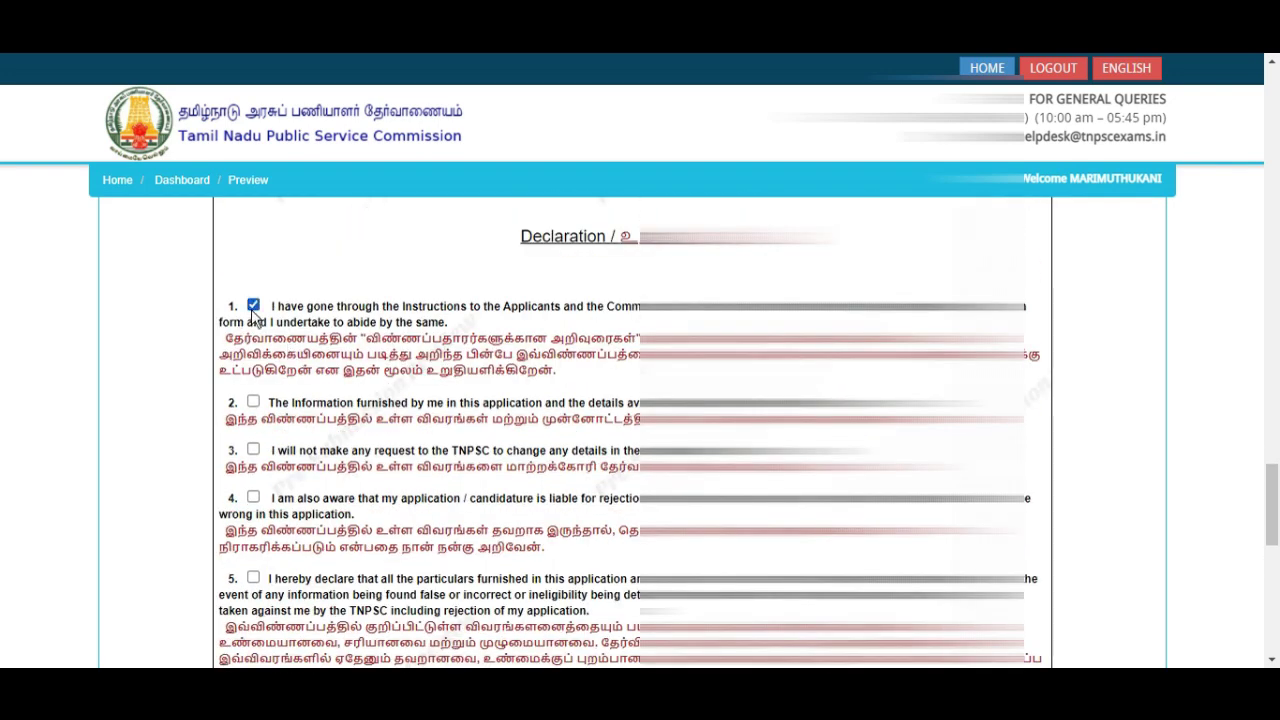
left_click(253, 401)
- Accept declarations 9 to 14, from not being debarred to having checked all furnished details
scroll(296, 378, "down", 8)
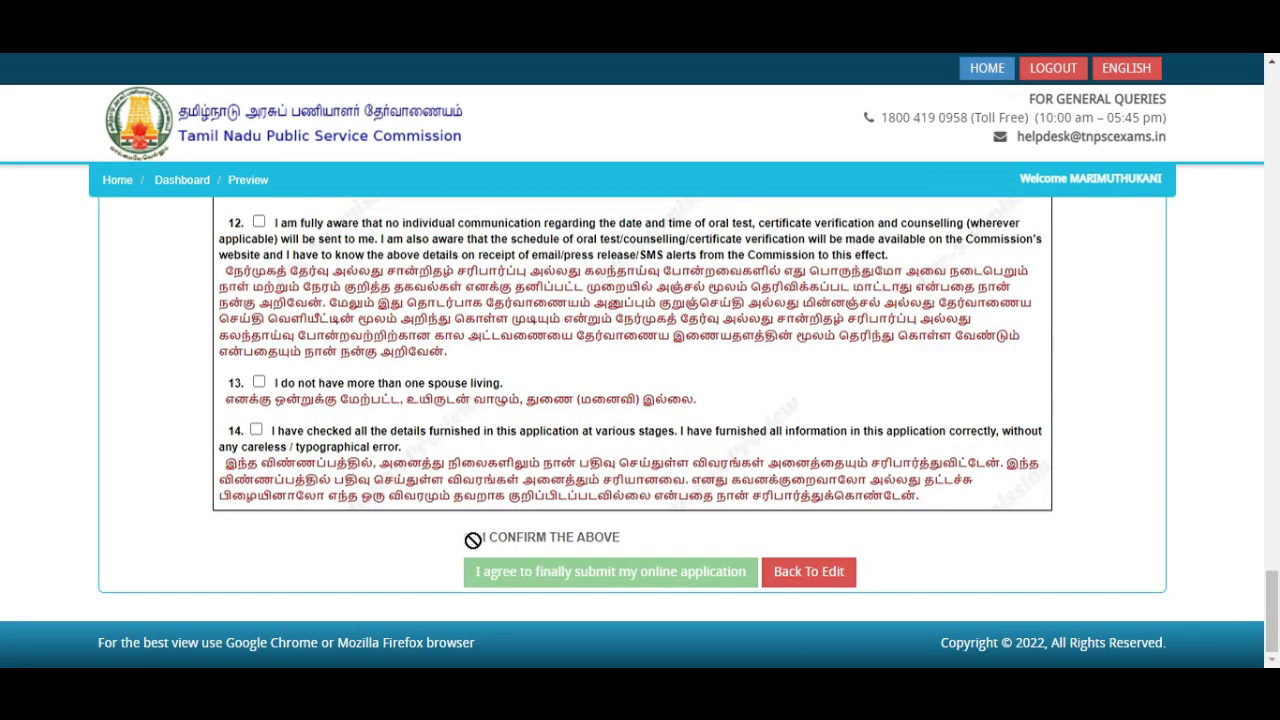
left_click(256, 429)
left_click(258, 383)
left_click(259, 221)
scroll(265, 338, "up", 2)
left_click(260, 343)
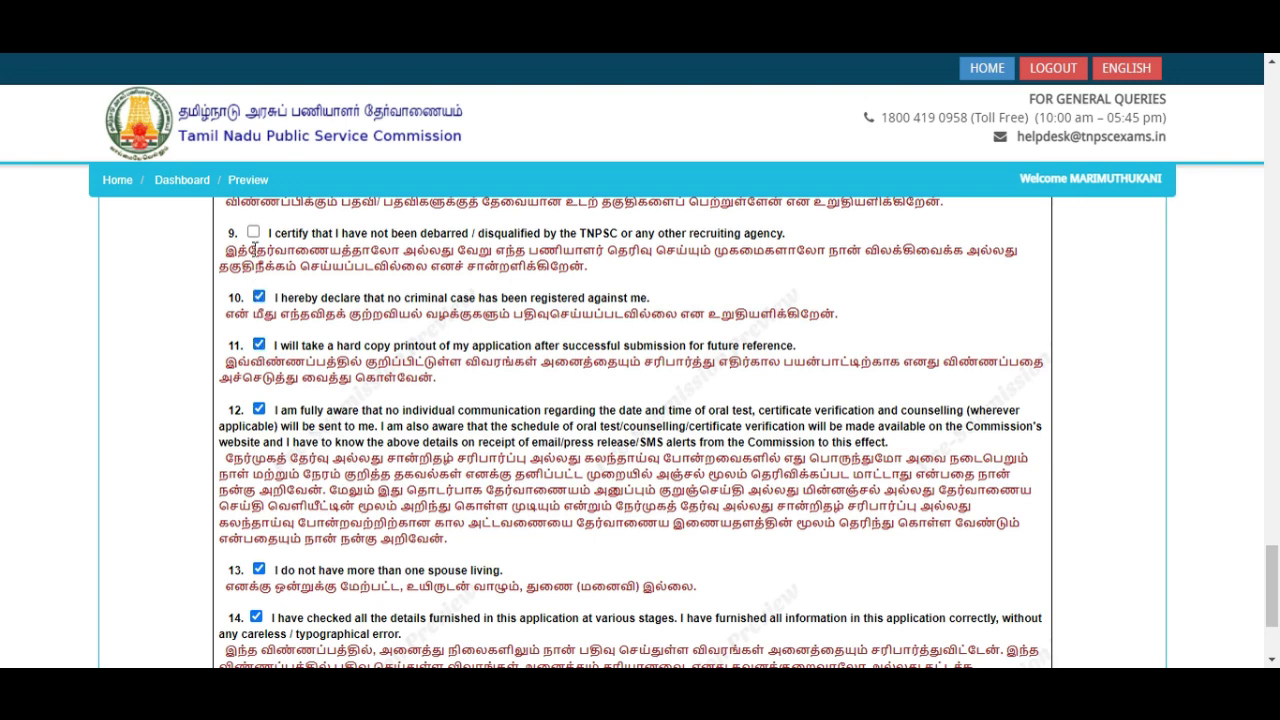
left_click(253, 232)
- Accept the remaining declarations 3 to 8, from making no change requests to possessing the physical standards
scroll(255, 240, "up", 2)
left_click(253, 372)
left_click(253, 324)
left_click(253, 277)
scroll(255, 290, "up", 3)
left_click(253, 337)
left_click(253, 255)
scroll(258, 253, "up", 1)
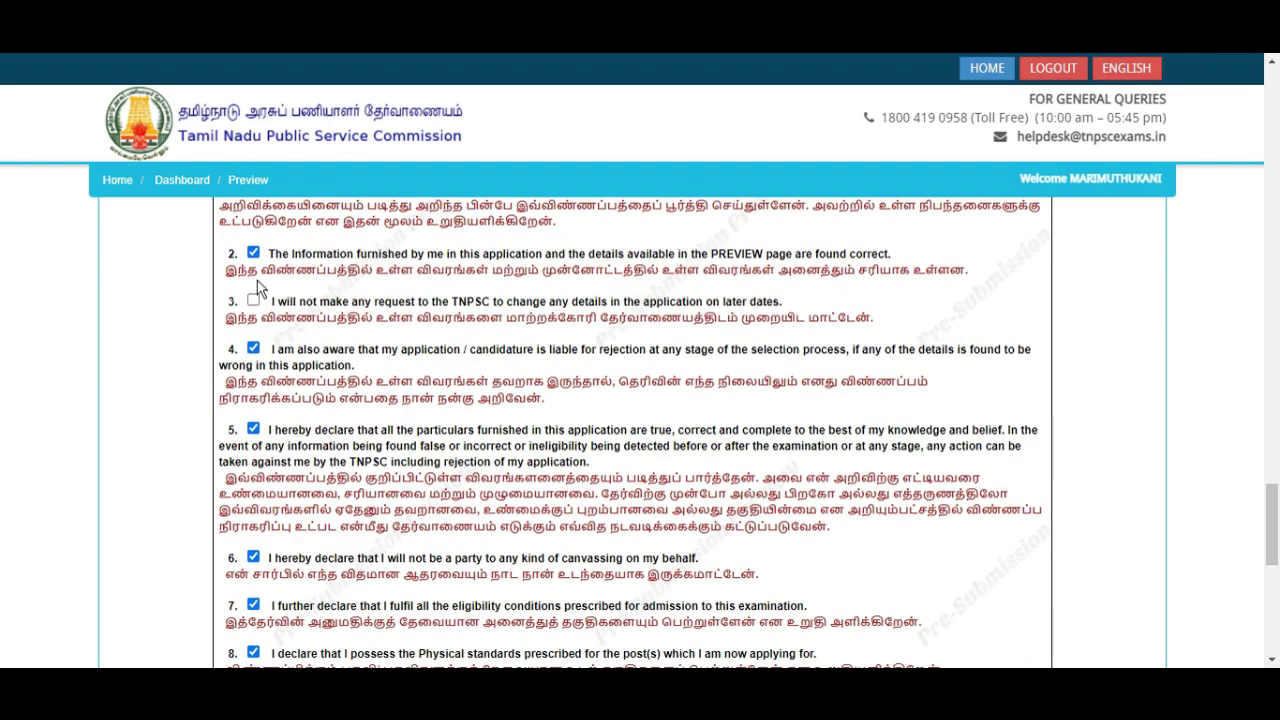
left_click(253, 300)
- Confirm all the declarations above and finally submit the online application, agreeing to proceed at both confirmation prompts
scroll(957, 409, "down", 10)
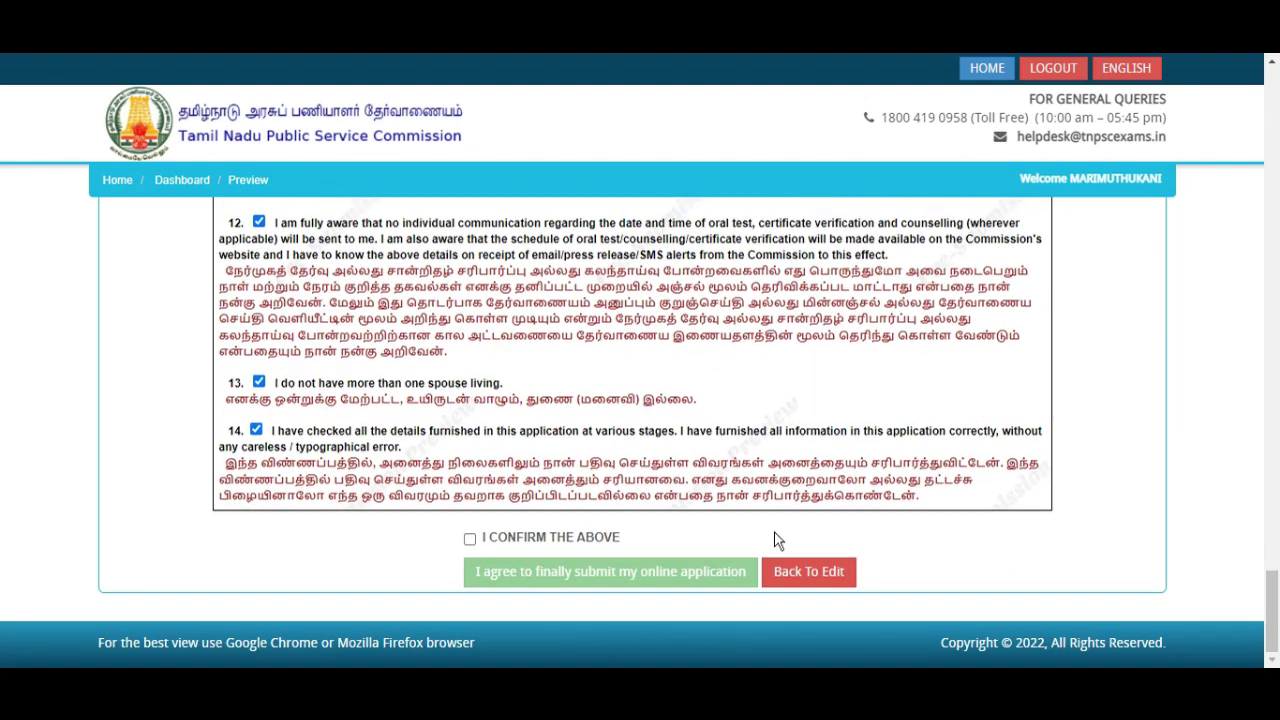
left_click(469, 538)
left_click(490, 566)
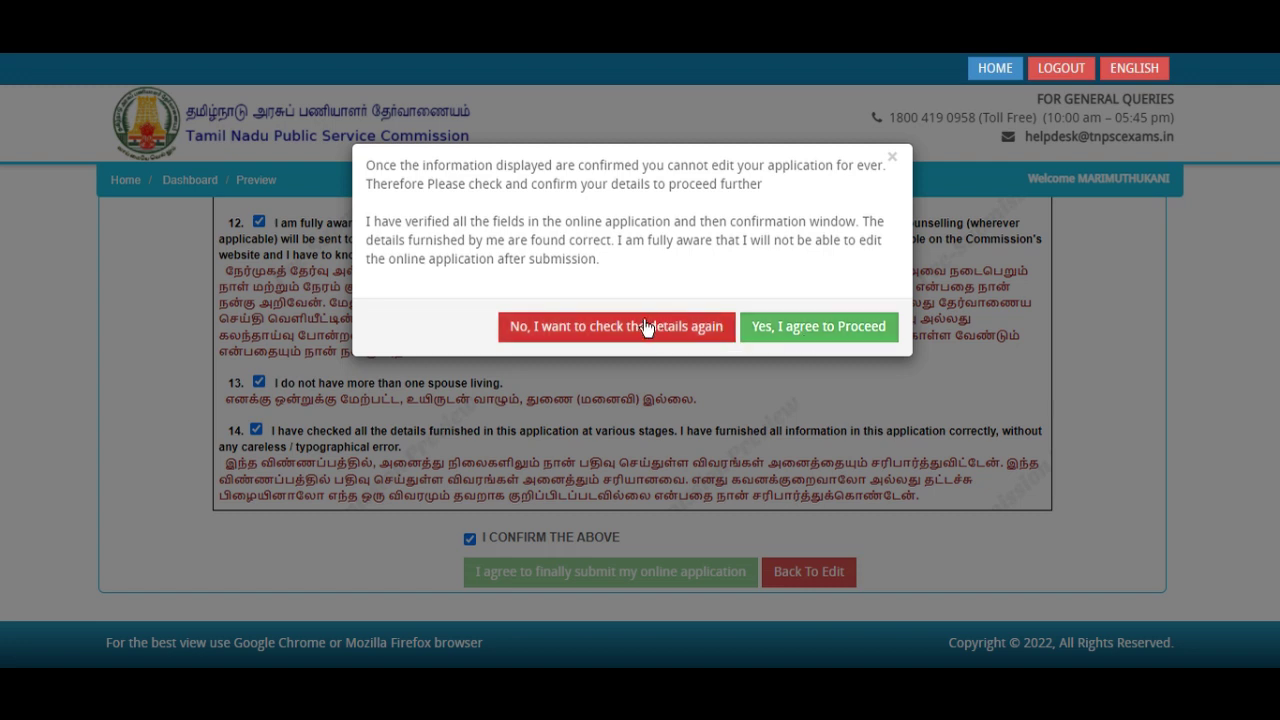
left_click(778, 334)
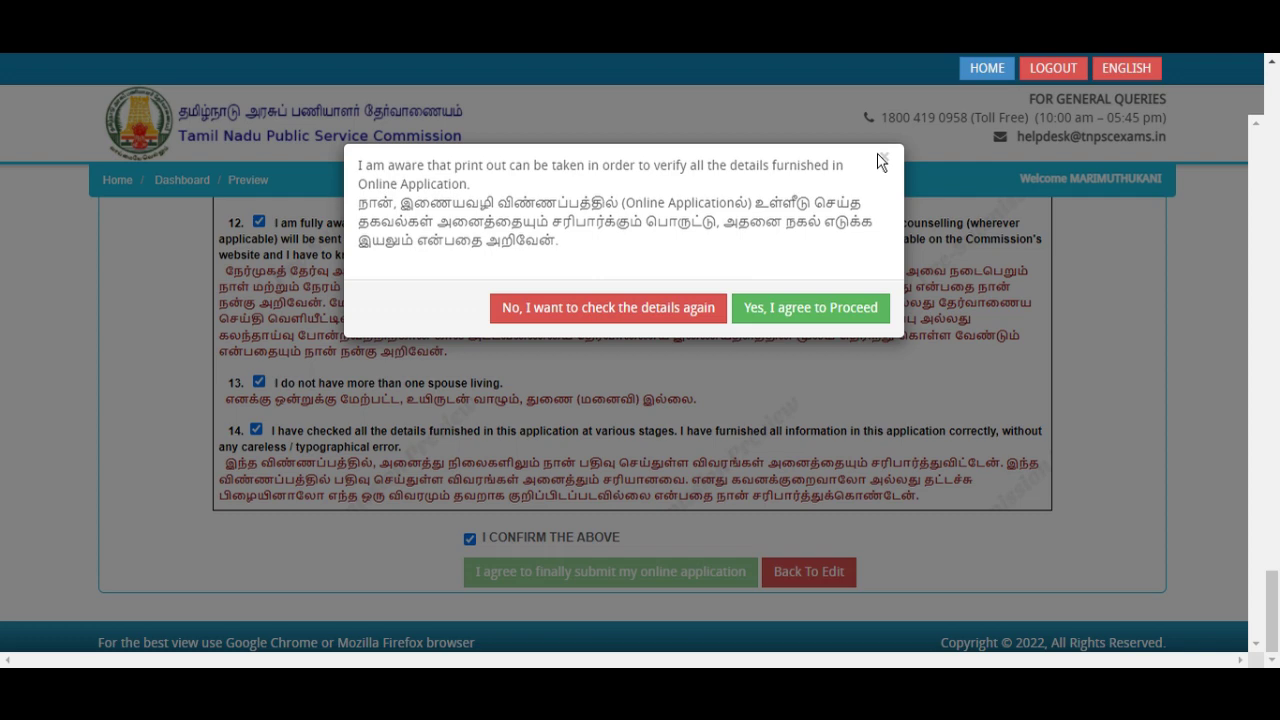
left_click(845, 315)
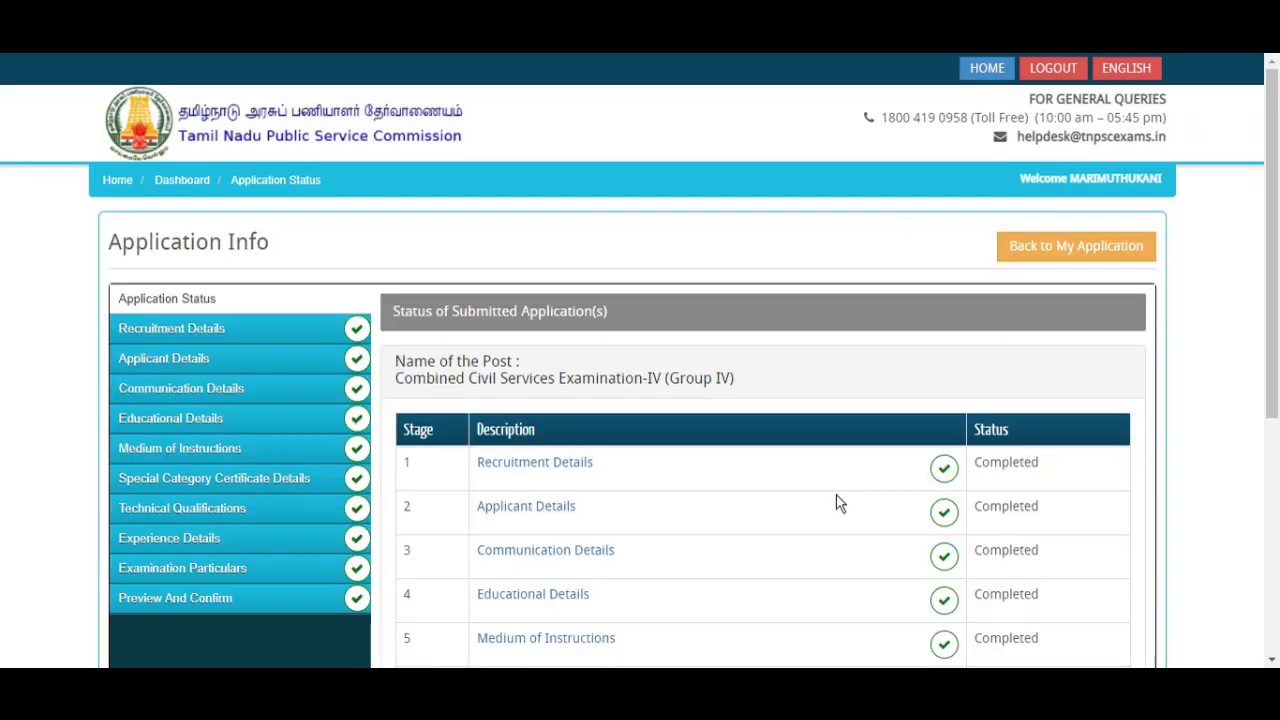